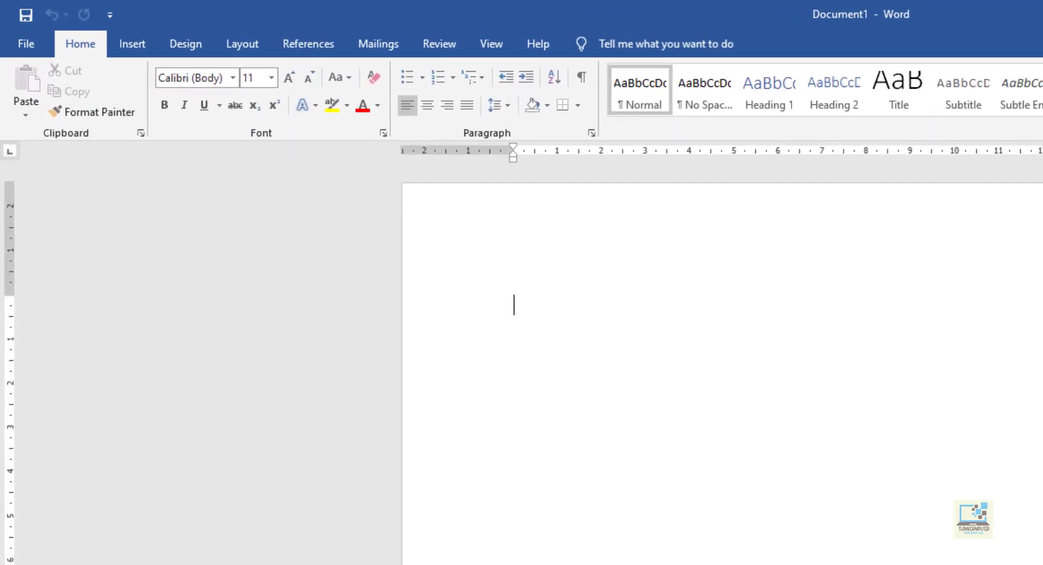
Step: Generate five paragraphs of sample text in the blank document with =rand(5)
type("=rand(")
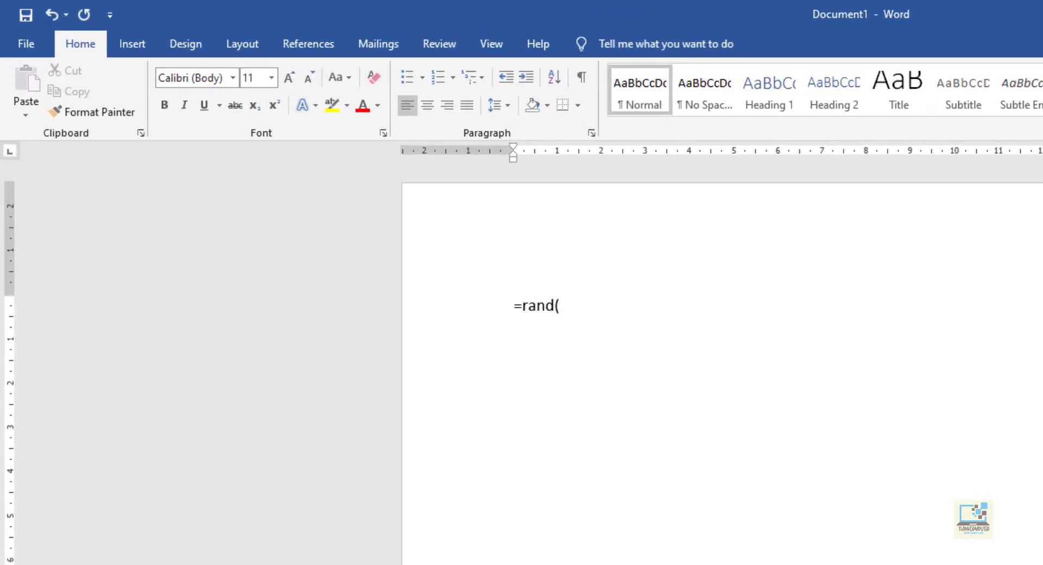
type("5)")
key("Return")
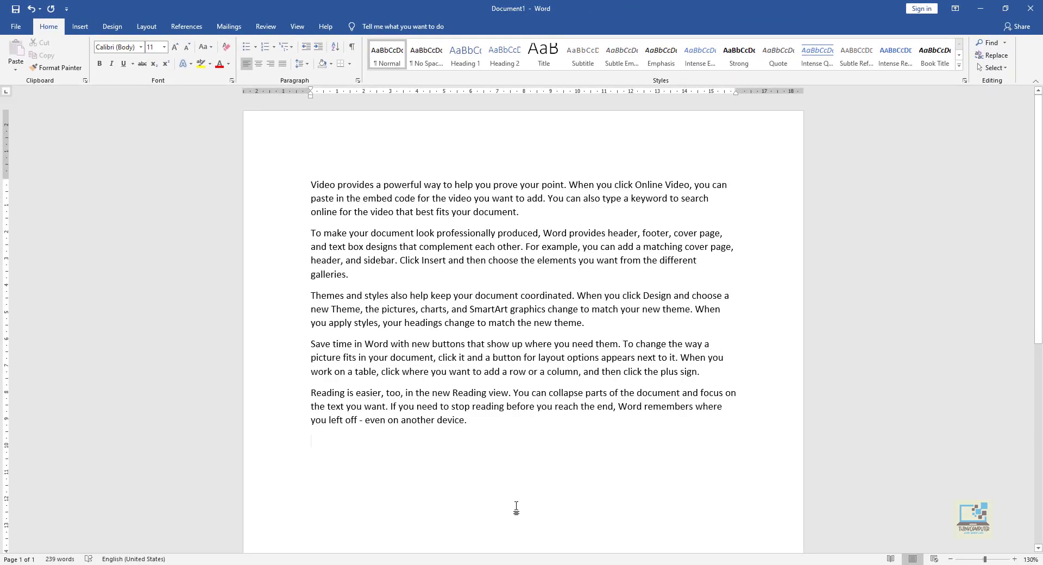
left_click_drag(516, 452, 277, 138)
left_click(510, 438)
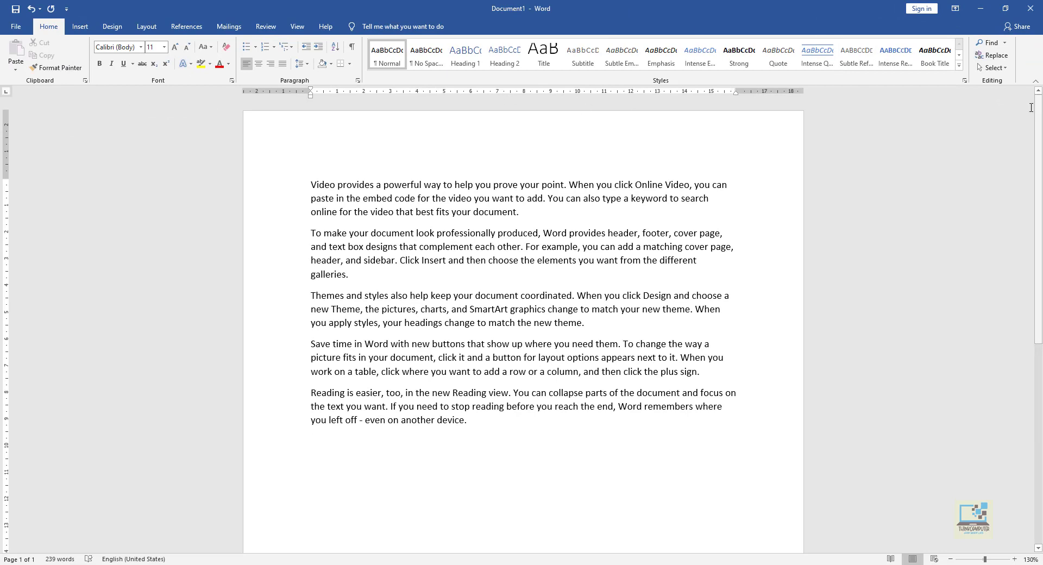
Step: Collapse the ribbon to its tab names, and restore it pinned open
left_click(1036, 80)
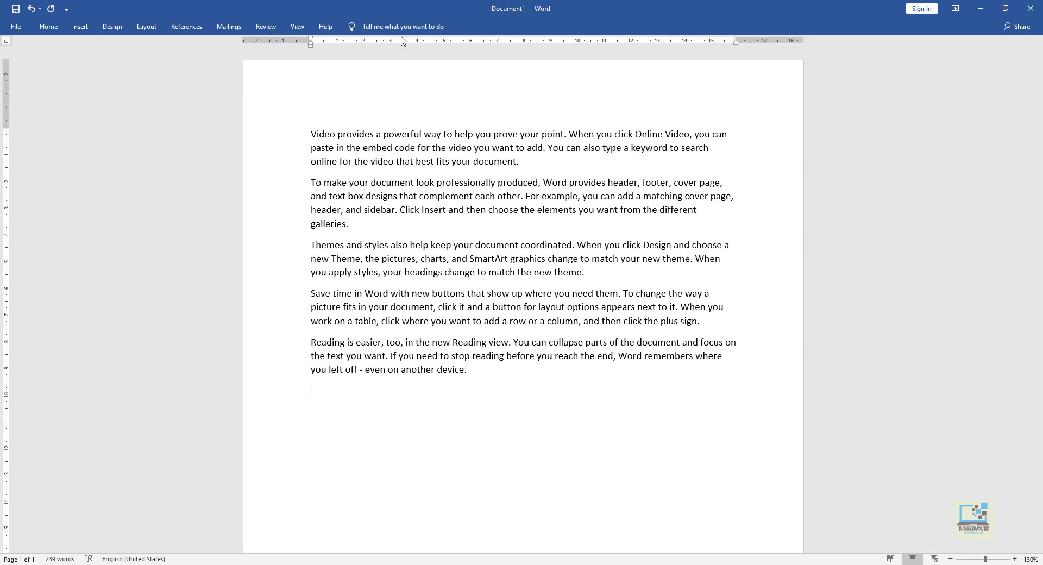
left_click(49, 29)
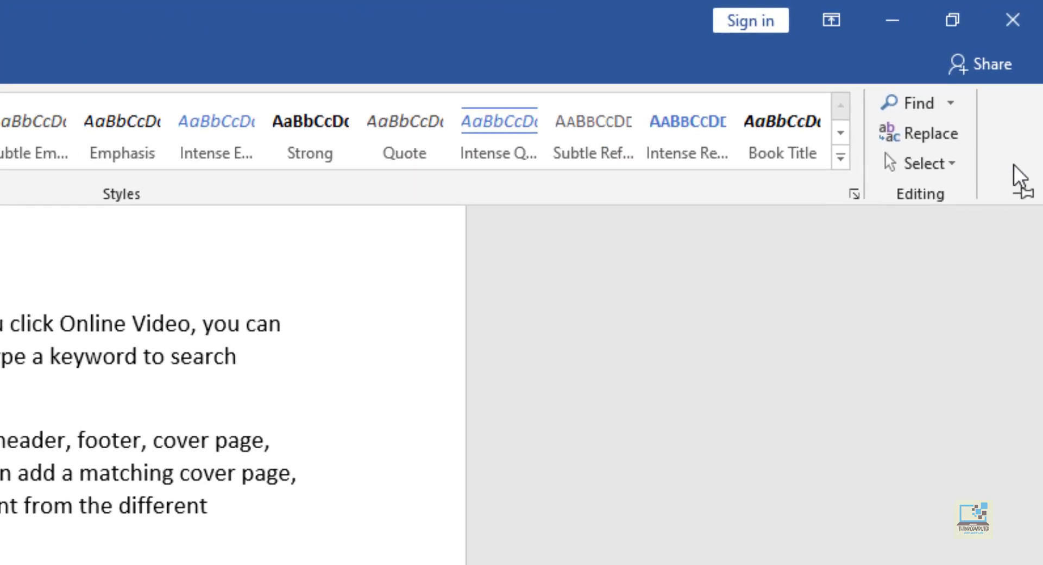
left_click(1023, 192)
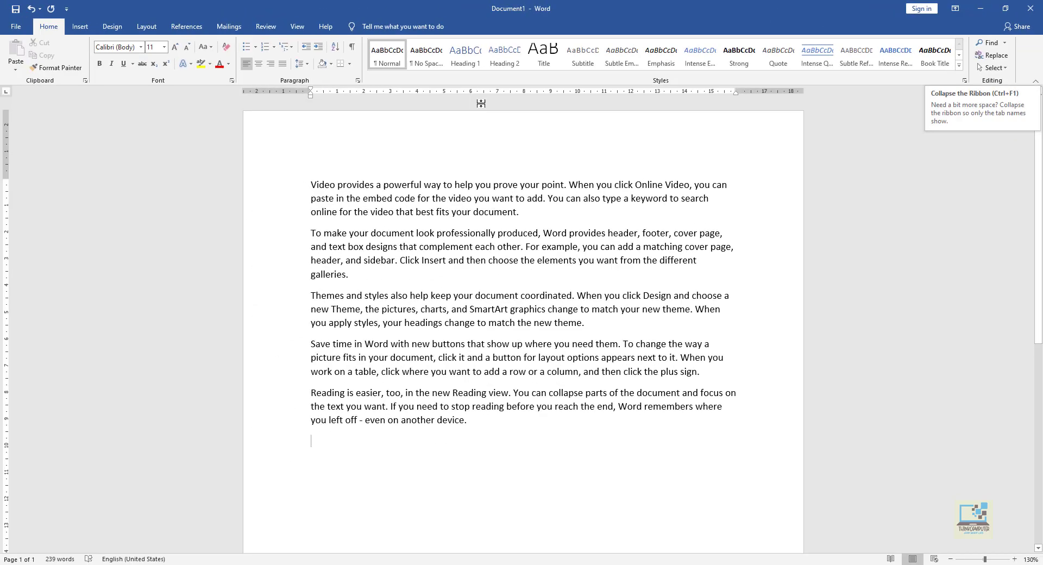
Step: Search the document for the word "insert" and check where it is highlighted in the text
left_click(988, 43)
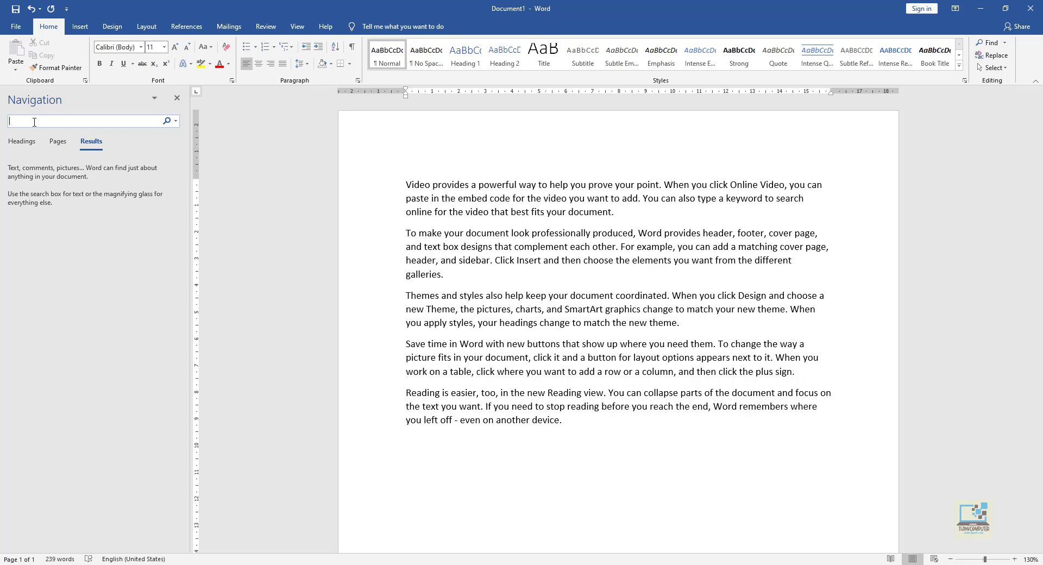
type("in")
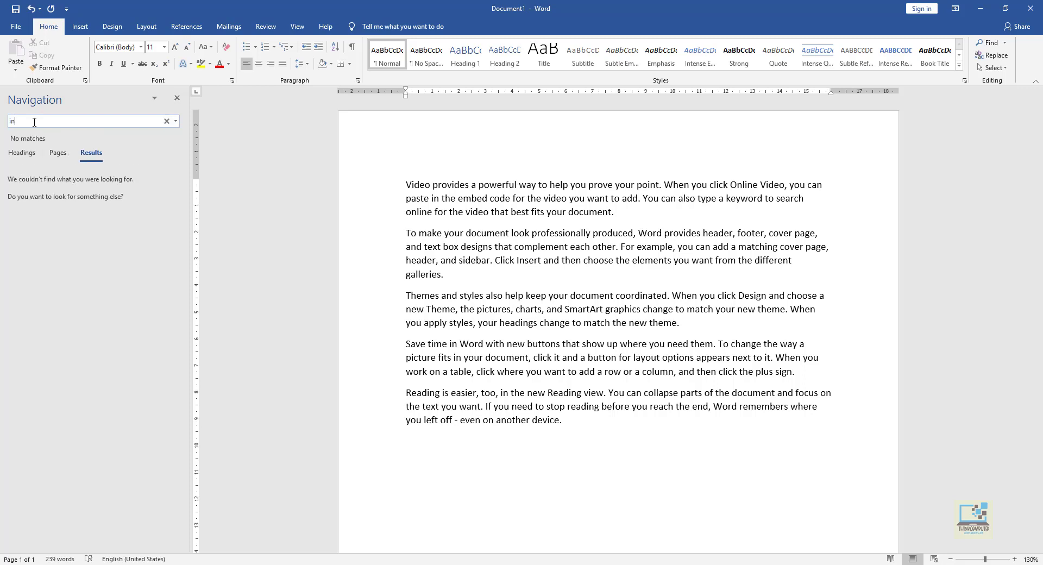
type("sert")
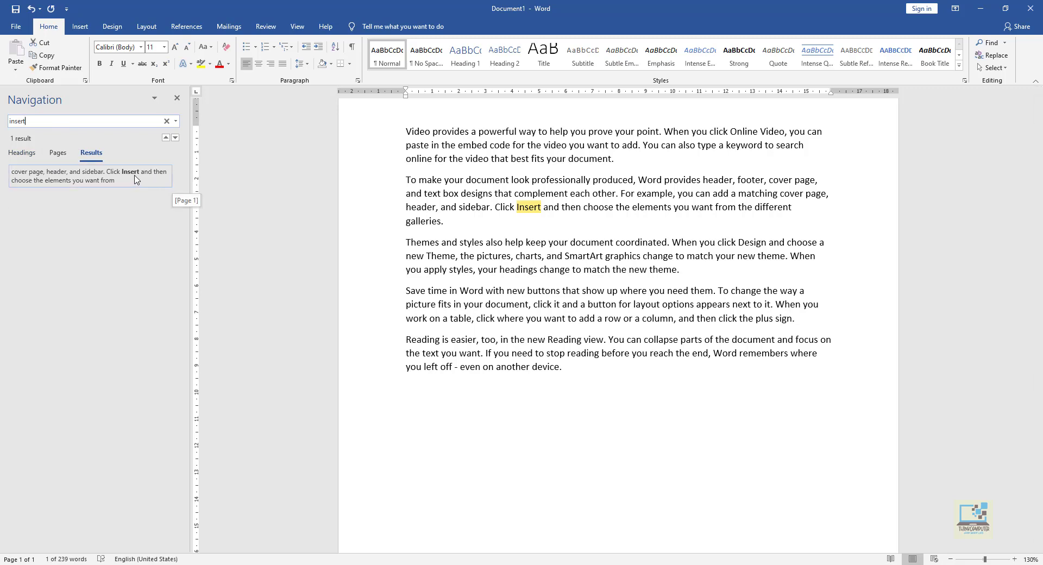
scroll(524, 235, "up", 2)
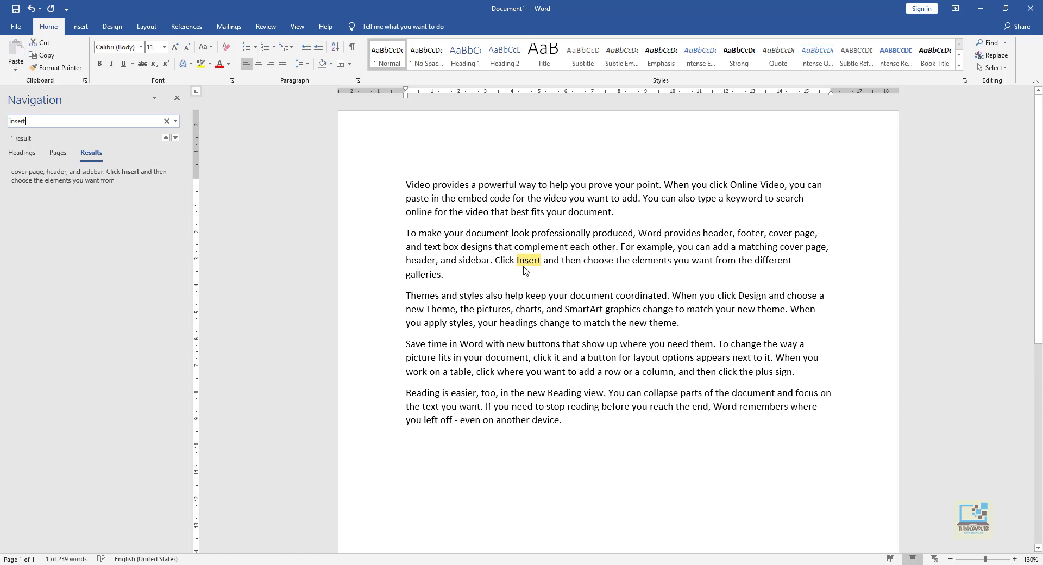
Step: Search the document for "video" instead and close the Navigation pane
double_click(57, 122)
type("video")
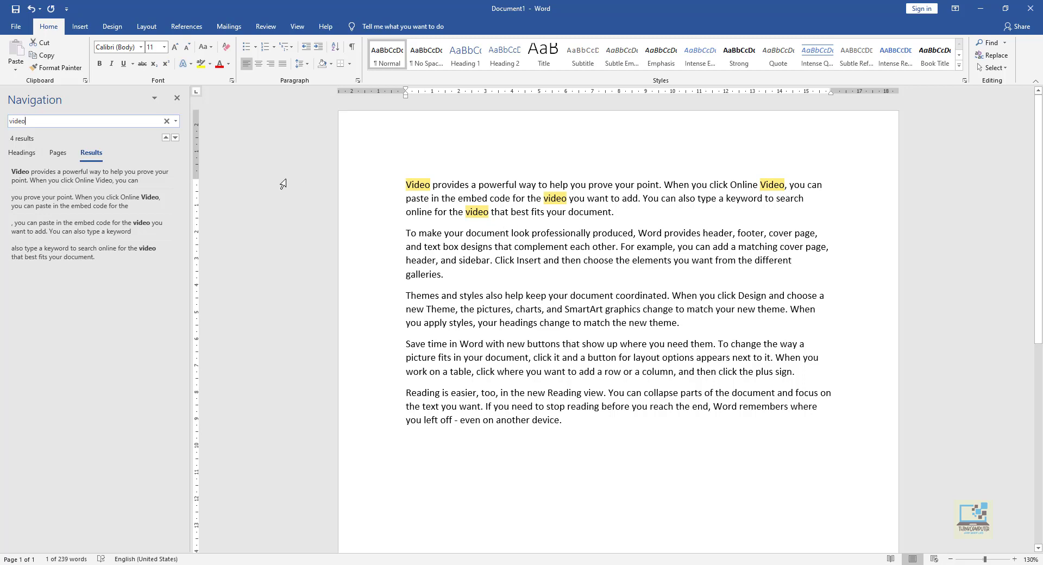
left_click(176, 98)
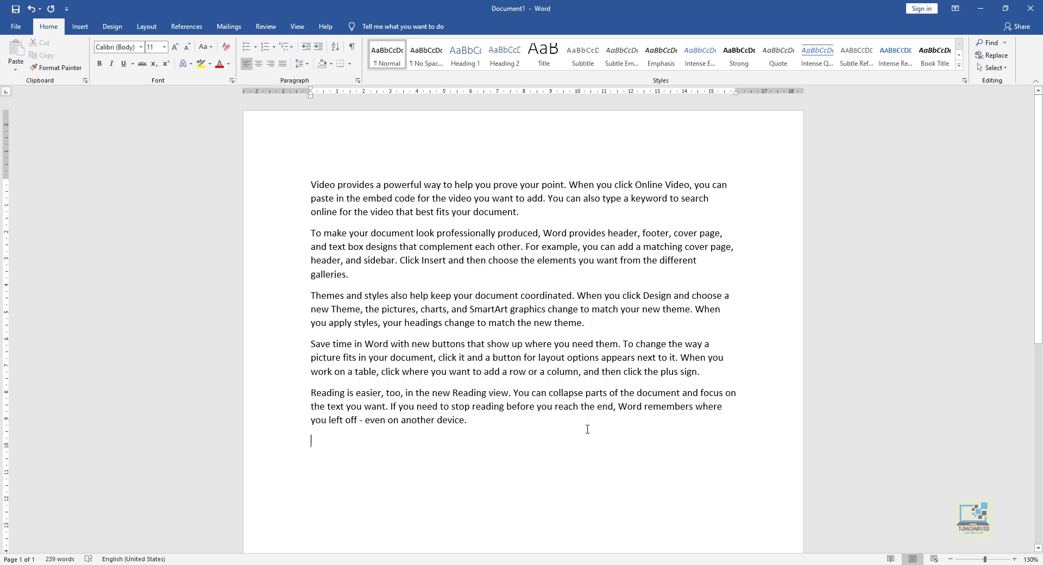
Step: Reopen the document search to view the "video" matches again, and dismiss it
key("ctrl+f")
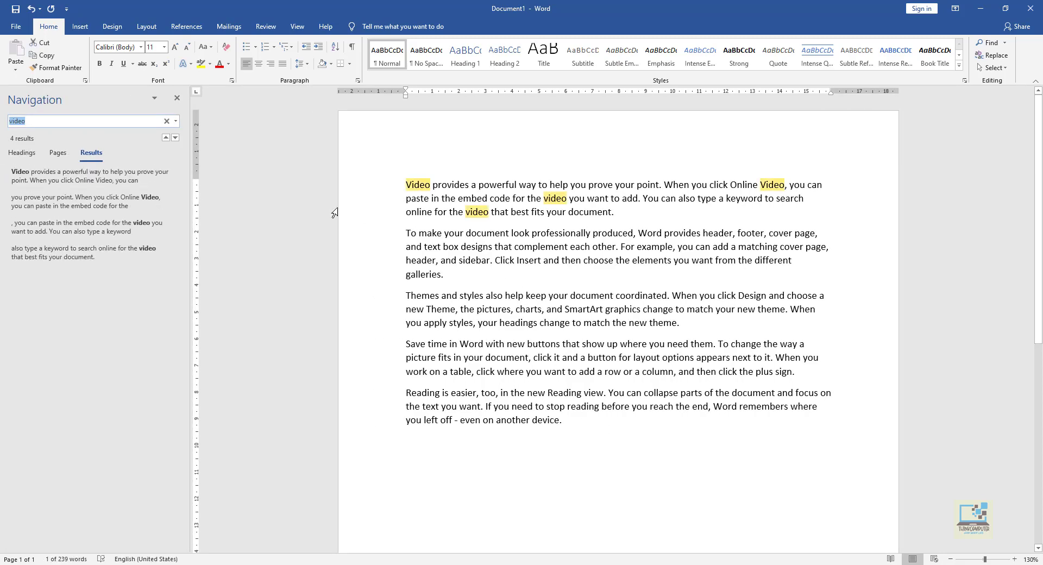
left_click(177, 100)
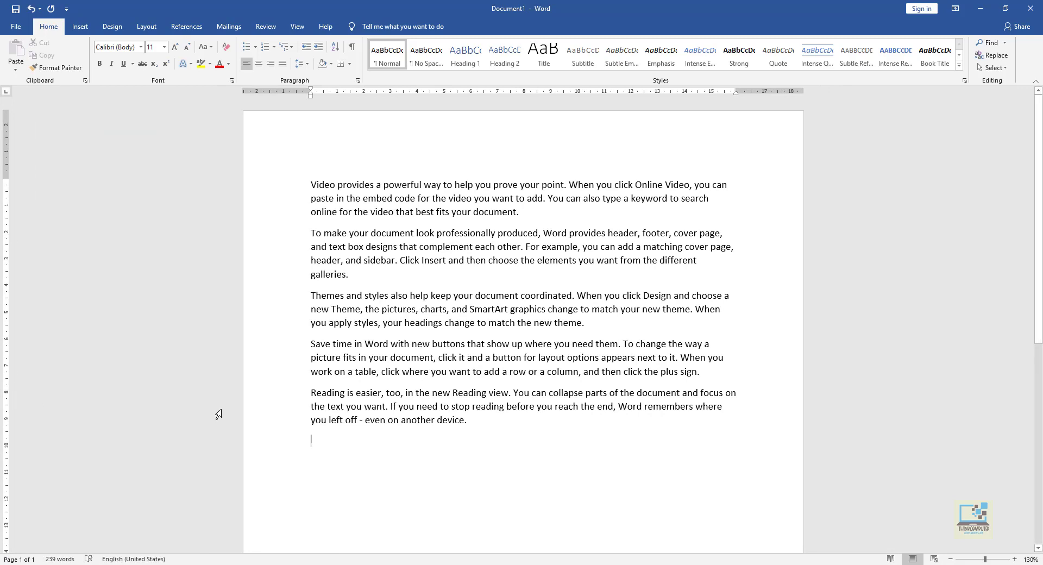
key("ctrl+f")
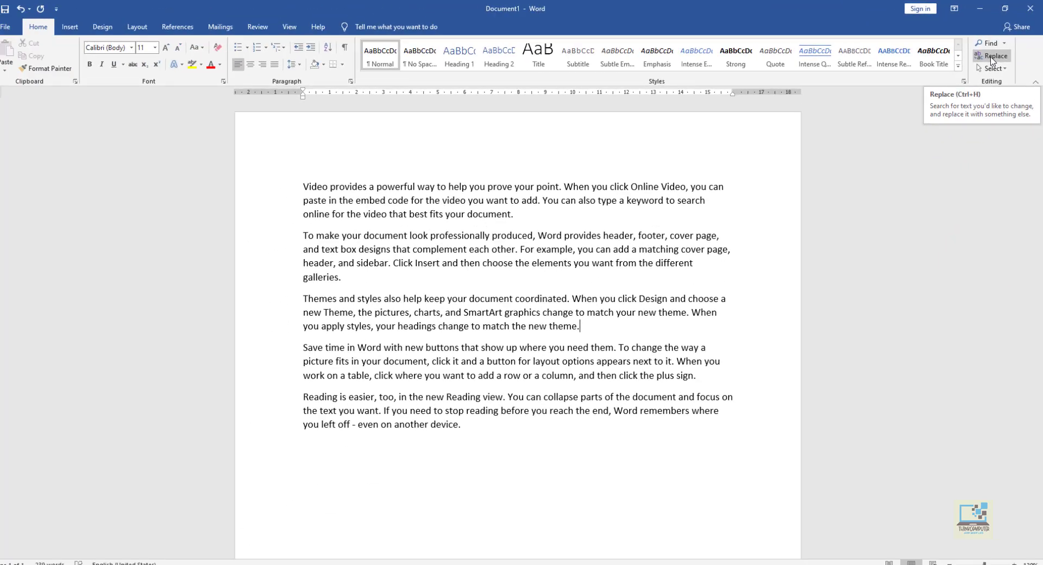
Step: Set up Find and Replace to find "video" and replace it with "Song", keeping the first paragraph uncovered
left_click(991, 56)
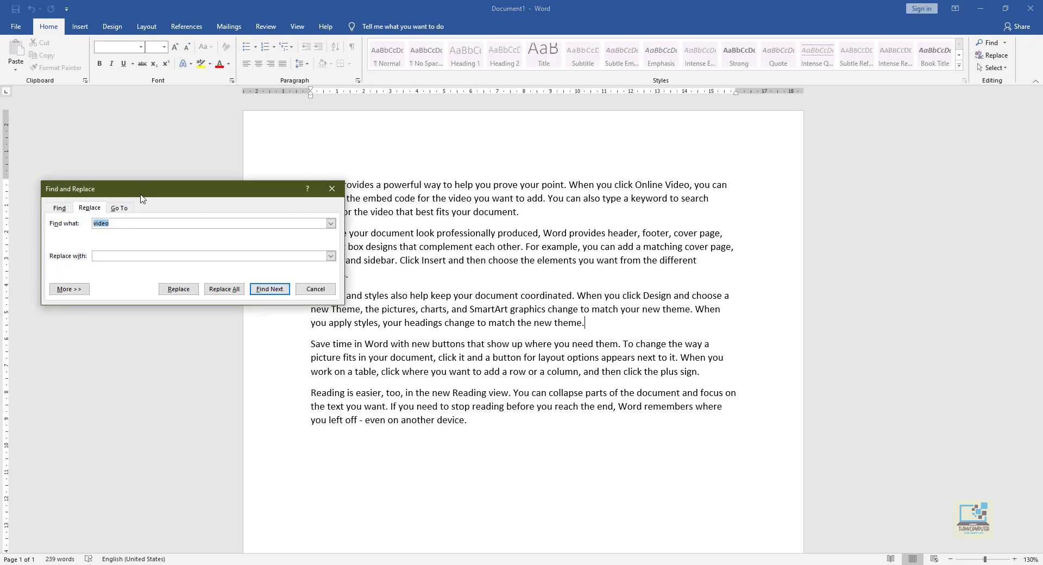
left_click_drag(141, 199, 492, 194)
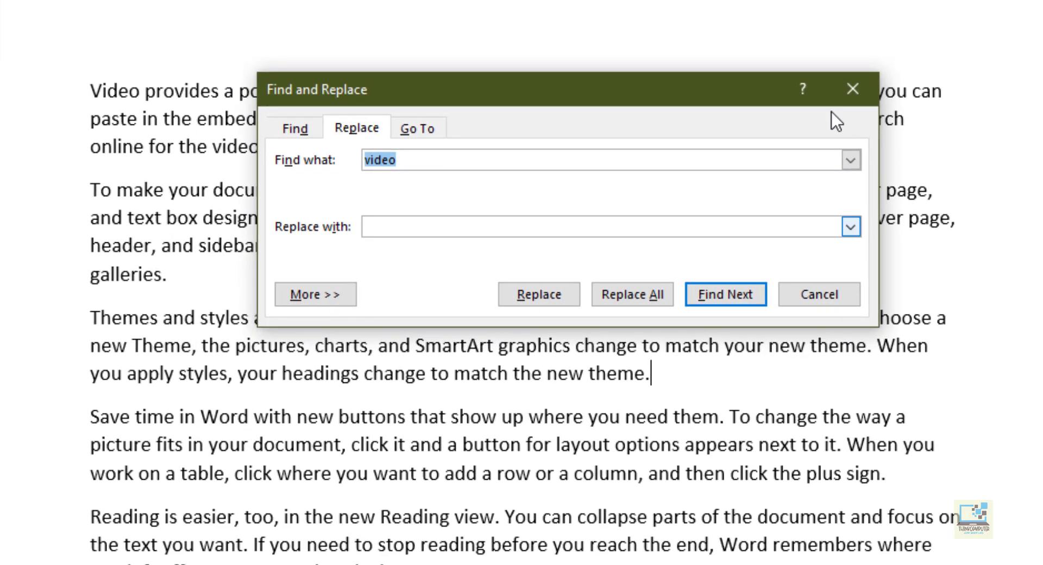
left_click(306, 130)
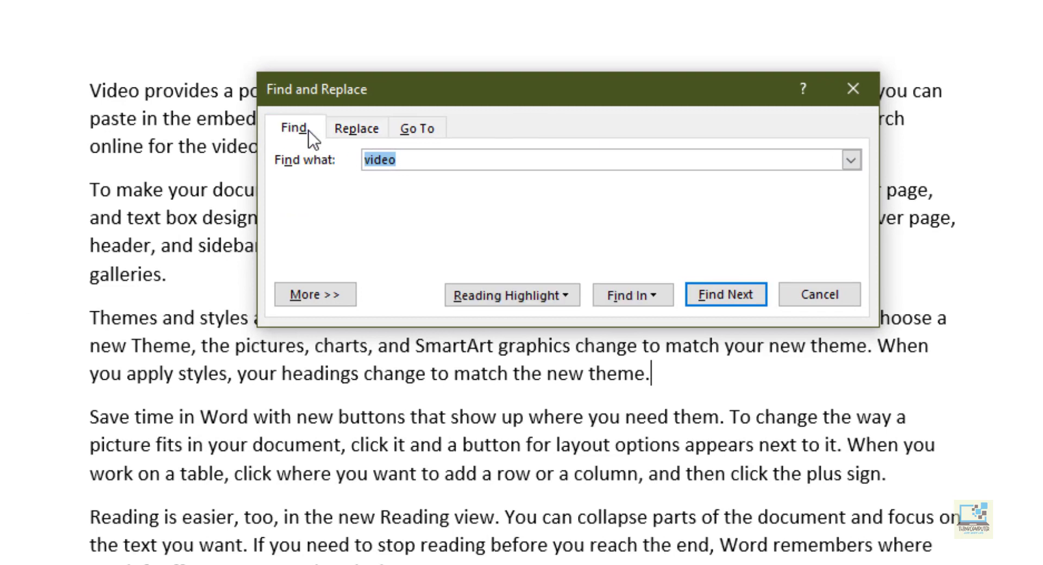
left_click(348, 128)
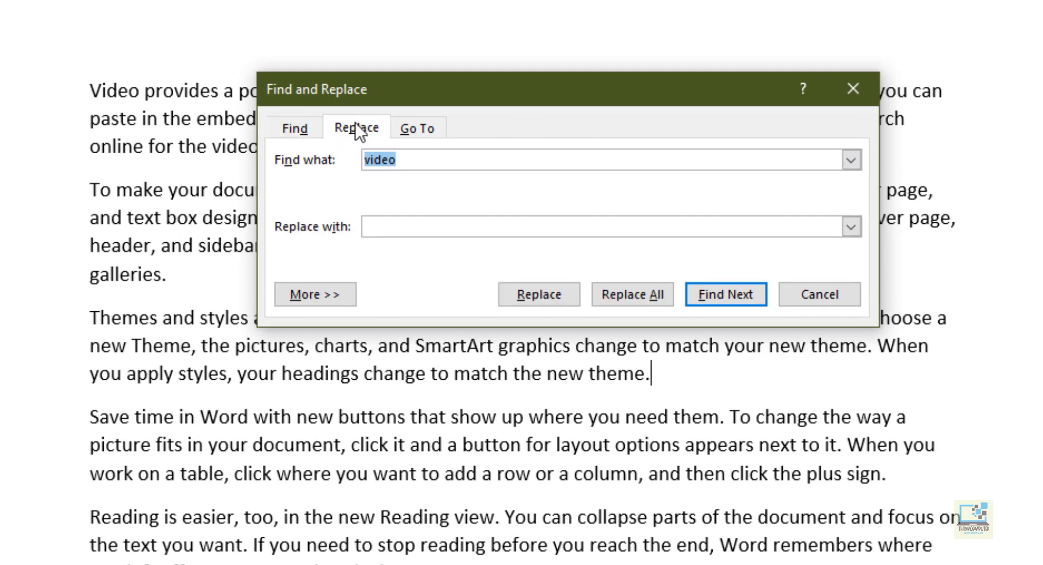
left_click(359, 133)
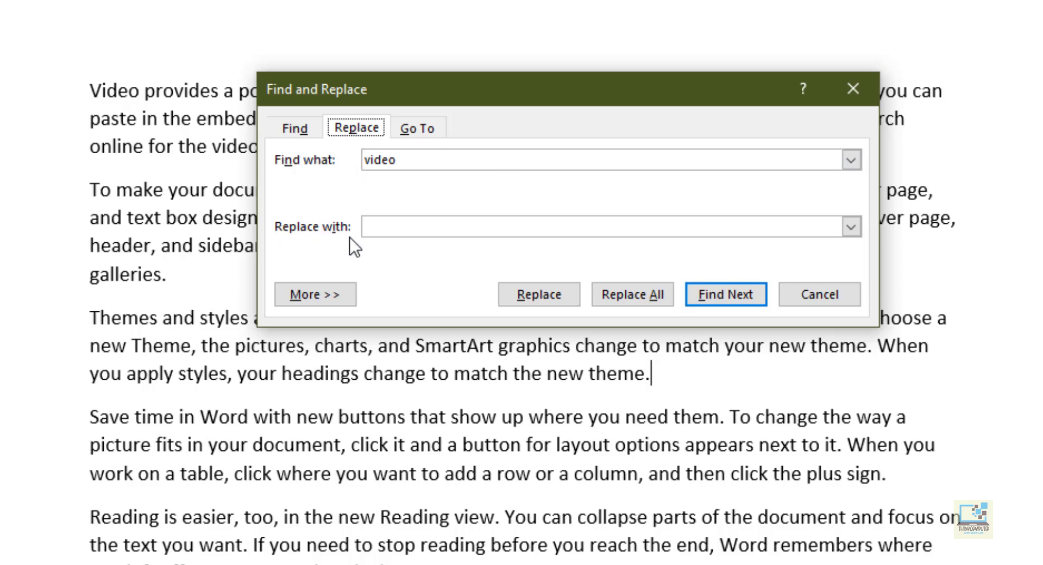
left_click_drag(430, 86, 936, 62)
left_click_drag(899, 136, 812, 137)
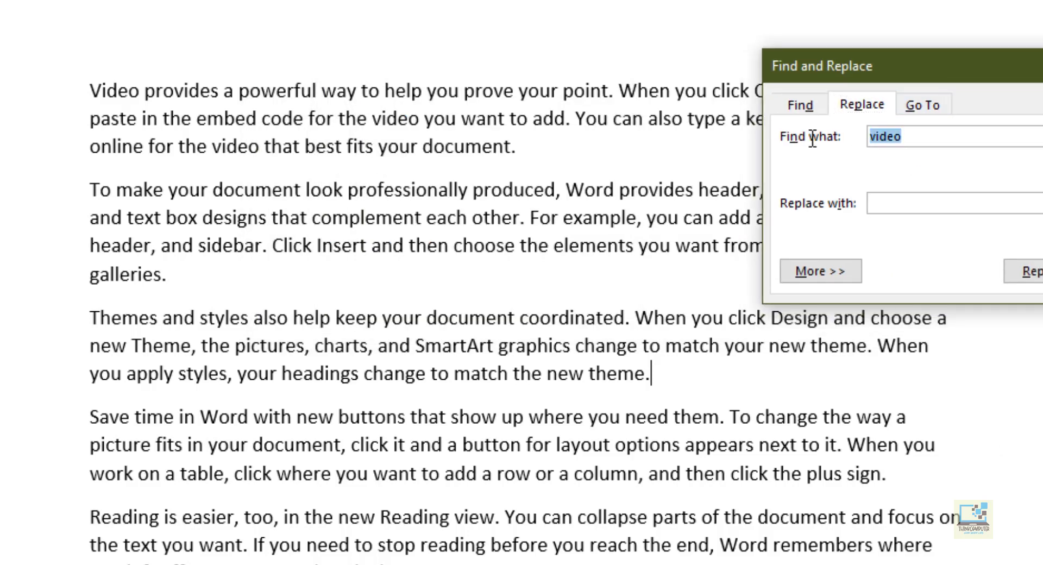
left_click(925, 201)
type("Song")
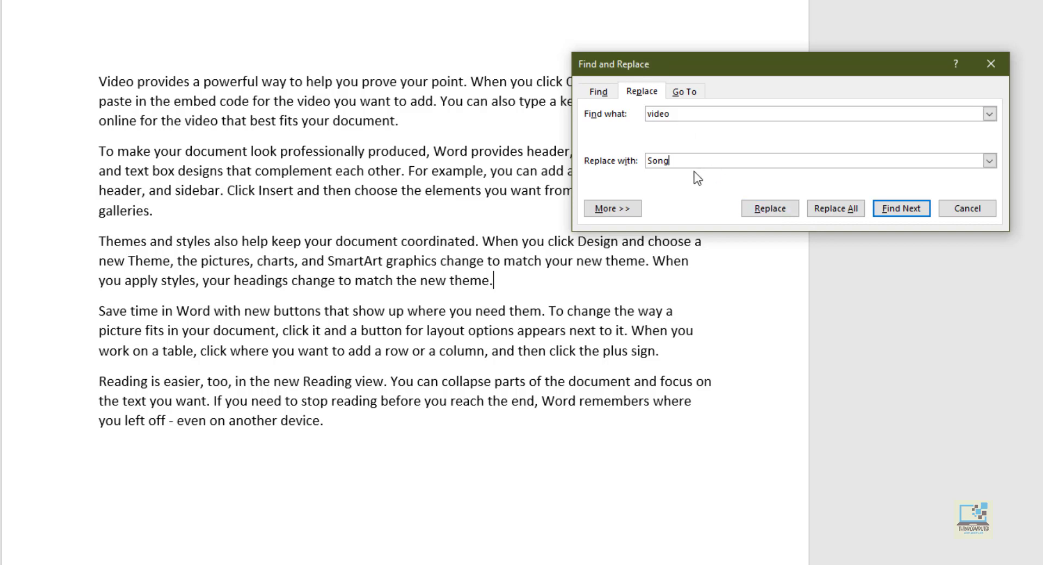
Step: Find the first occurrence of "video" in the document and replace only that one with "Song"
left_click_drag(743, 69, 842, 18)
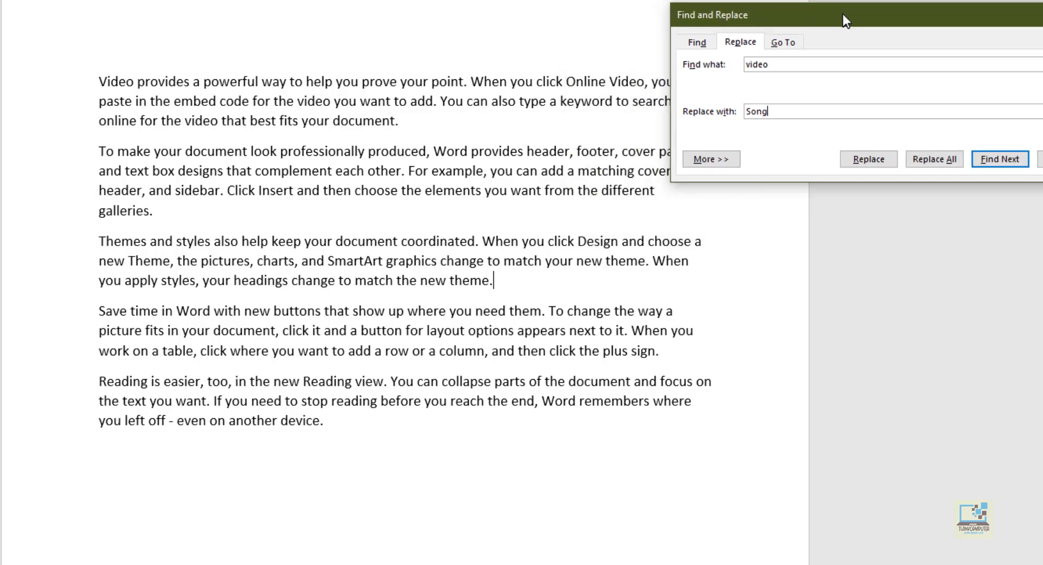
left_click(1000, 159)
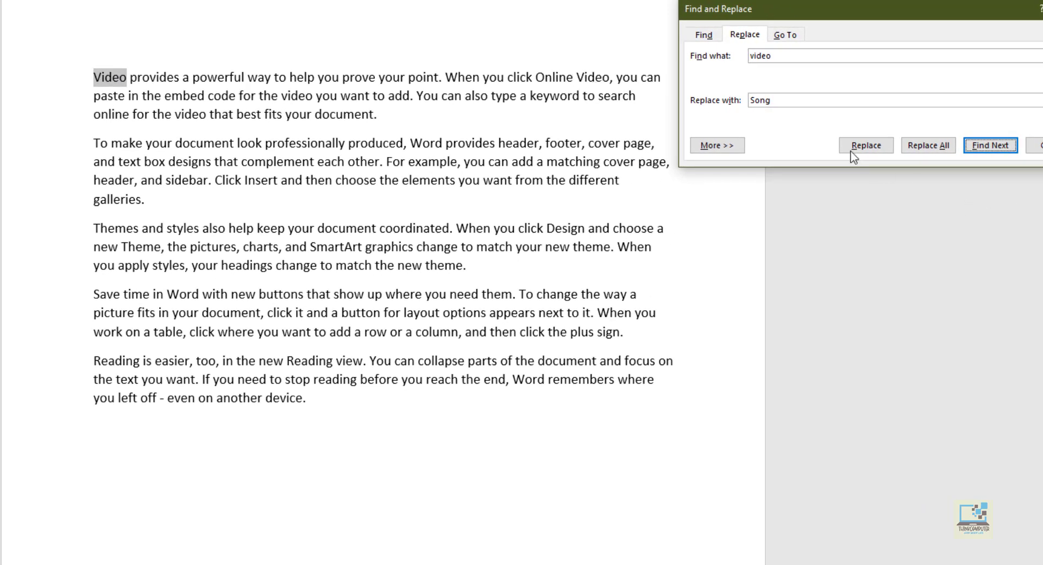
left_click(865, 148)
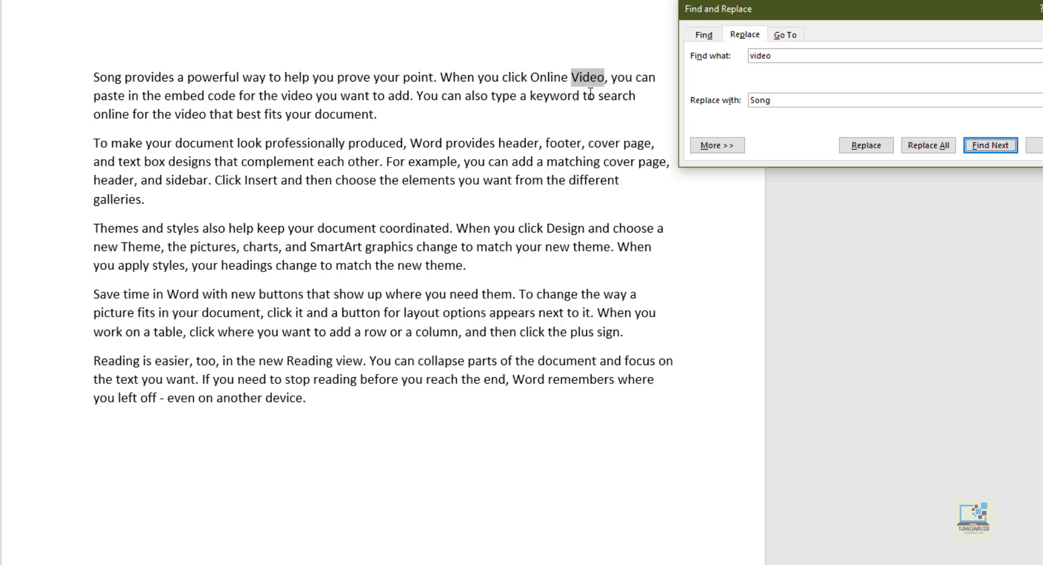
Step: Replace all remaining occurrences of "video" with "Song" and close Find and Replace
left_click(928, 145)
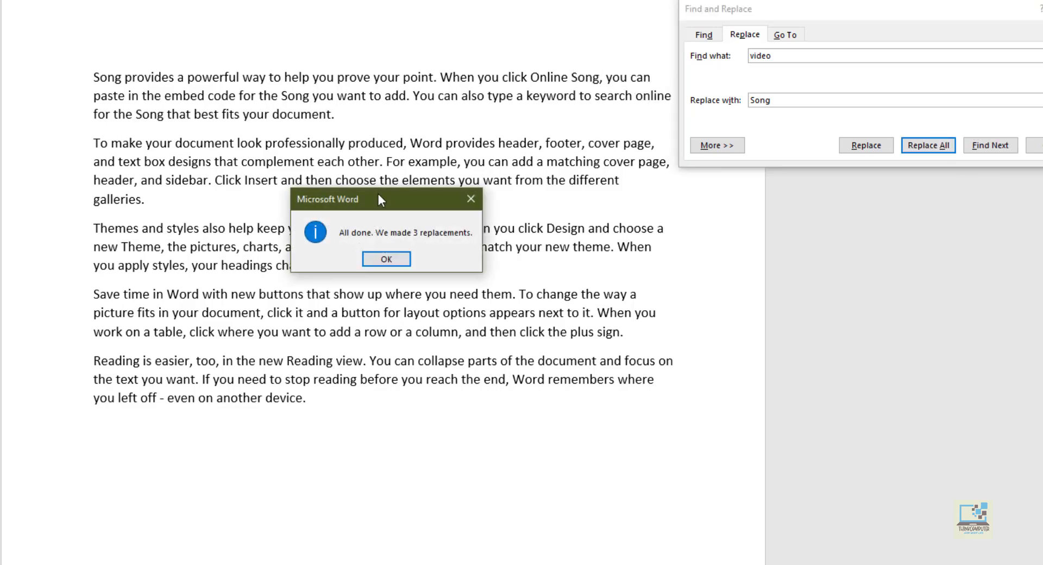
left_click_drag(387, 200, 441, 253)
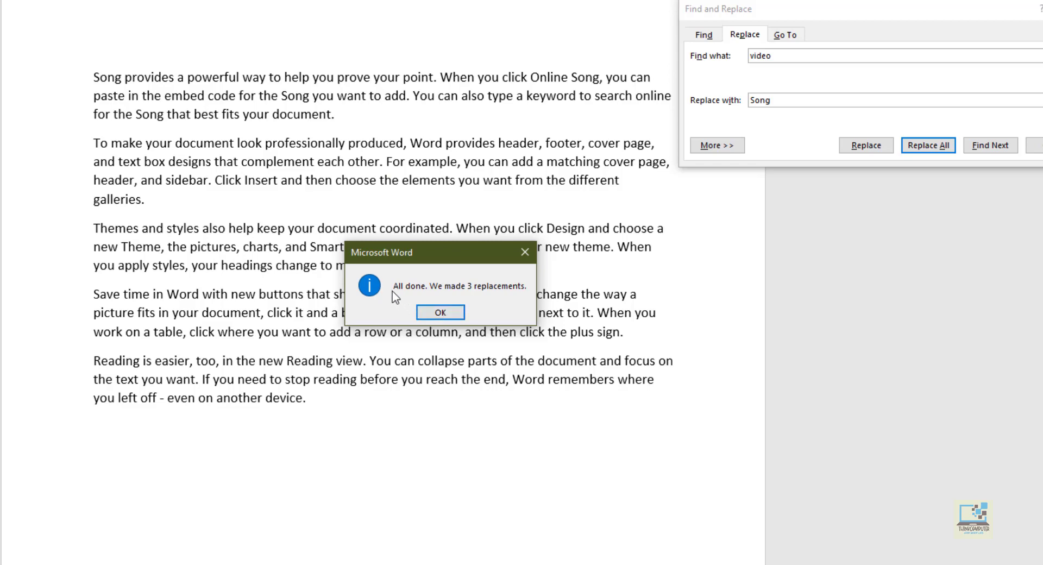
left_click_drag(377, 256, 375, 203)
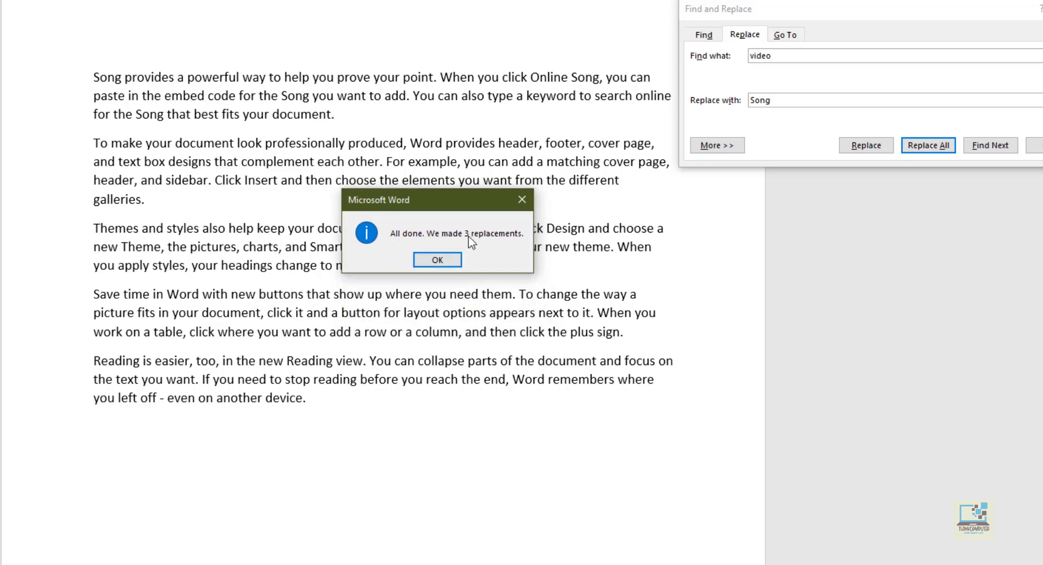
left_click(451, 260)
left_click_drag(873, 17, 707, 102)
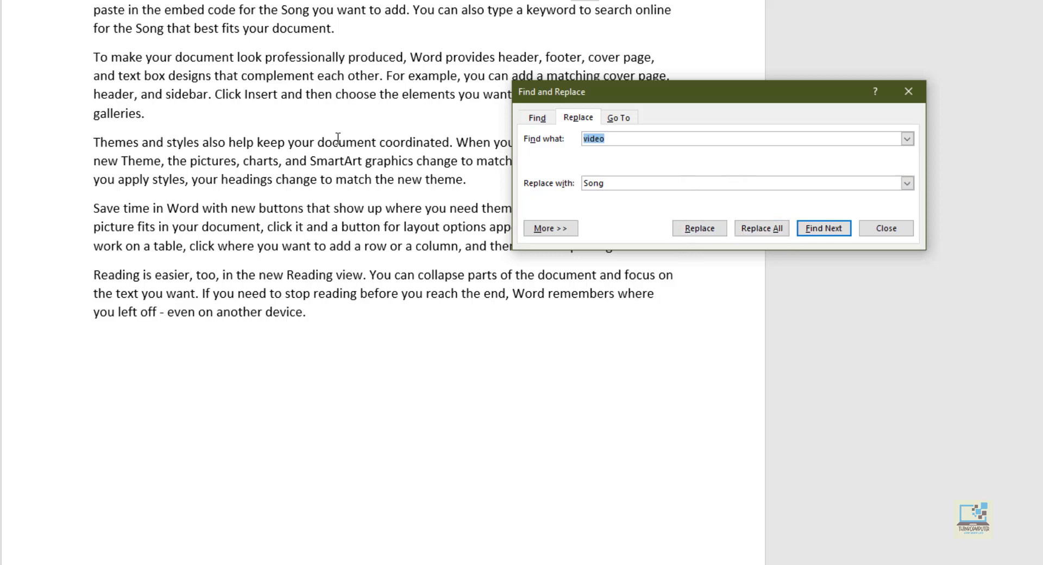
scroll(102, 42, "up", 1)
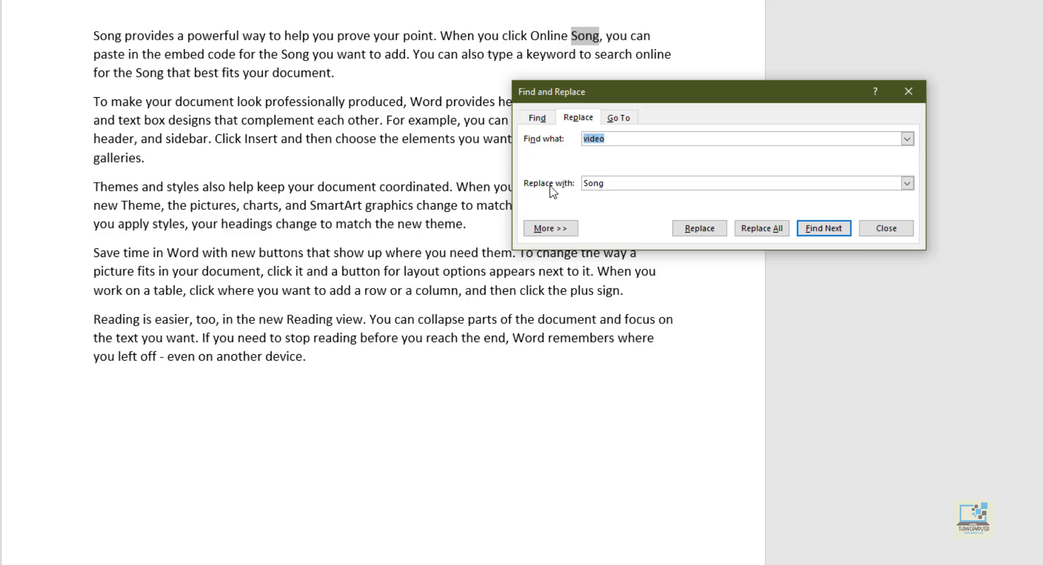
left_click(900, 230)
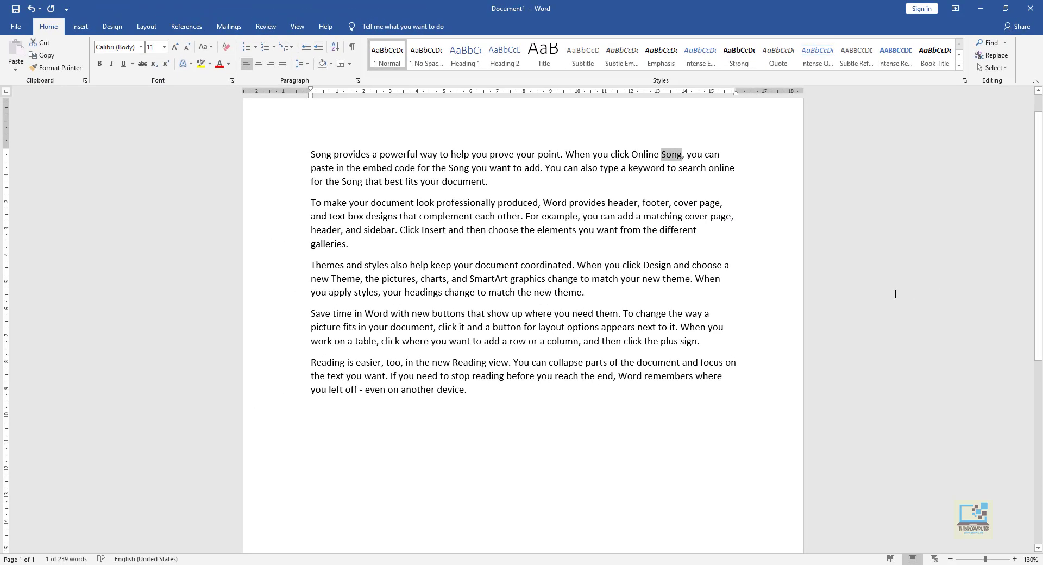
Step: Reopen the Find and Replace dialog and dismiss it without replacing anything
key("ctrl+h")
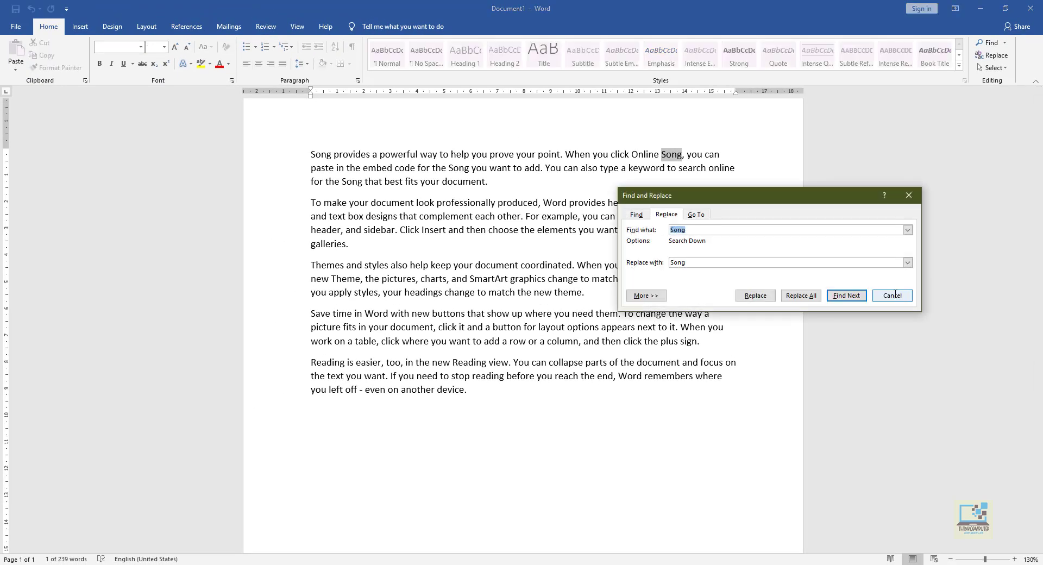
left_click(894, 295)
key("ctrl+h")
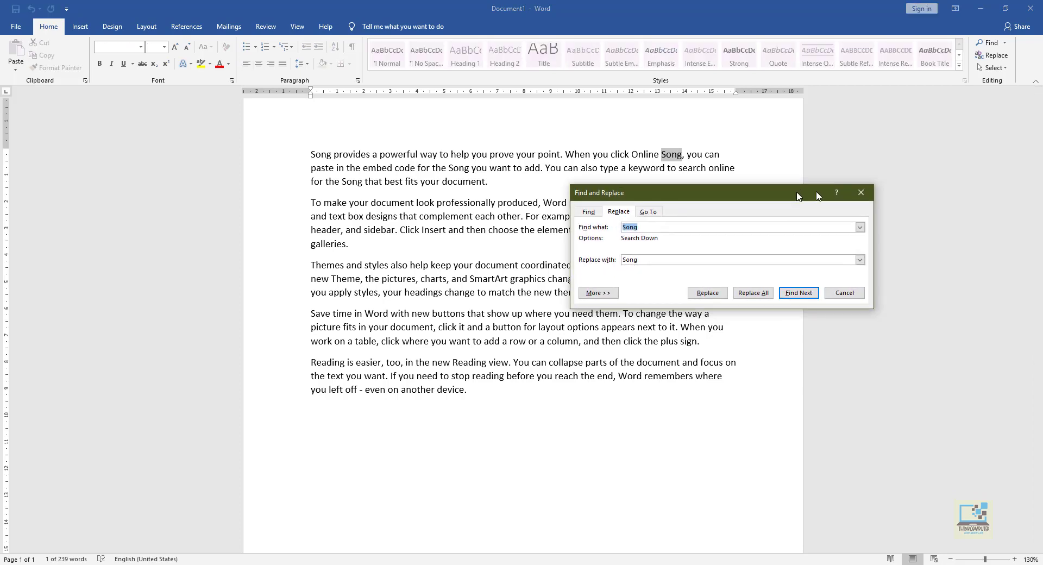
key("Escape")
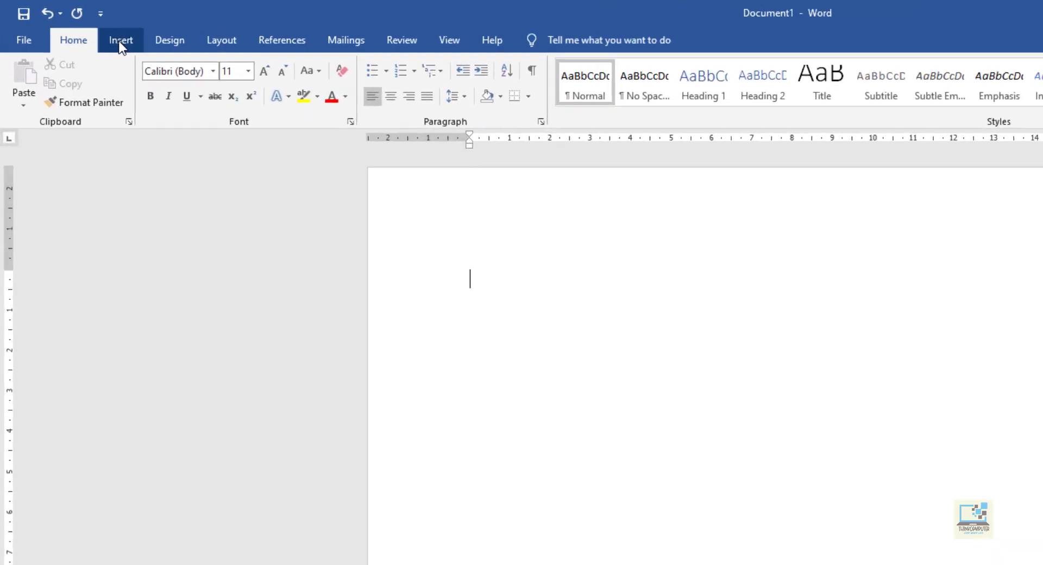
Step: Draw a smiley face shape about 8.9 cm high and 9.35 cm wide on the blank page
left_click(79, 26)
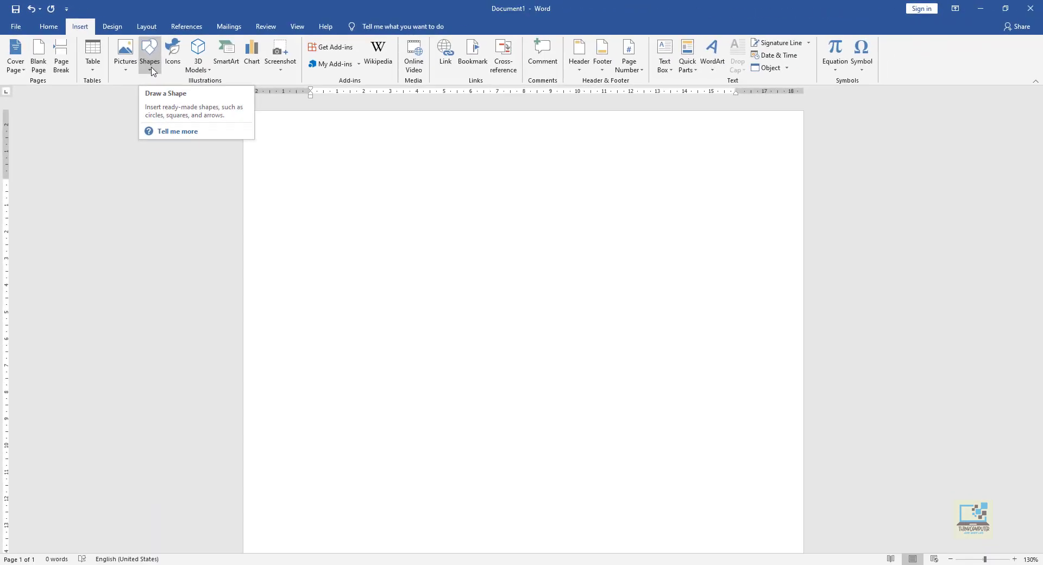
left_click(153, 71)
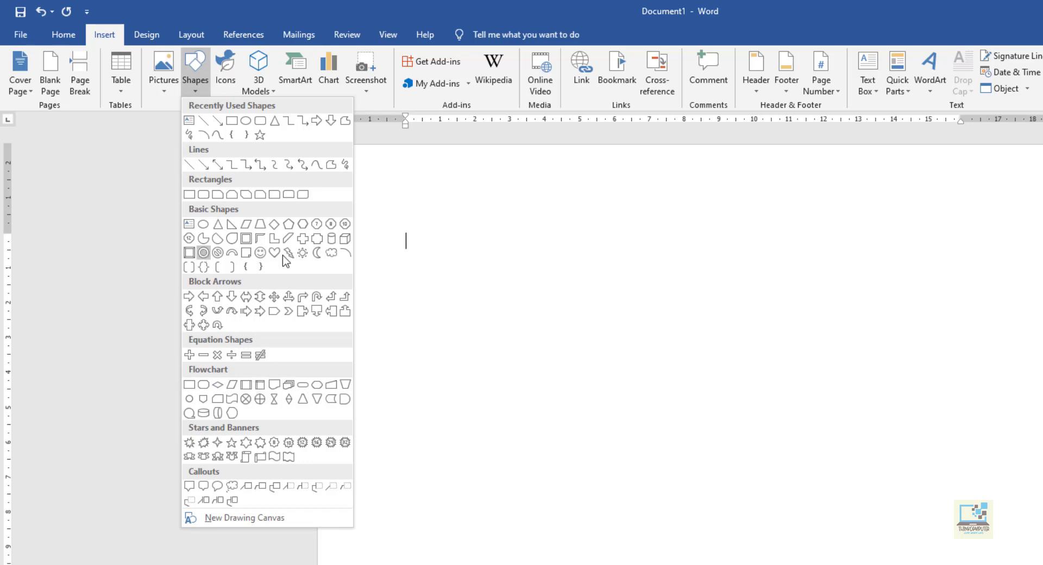
left_click(260, 253)
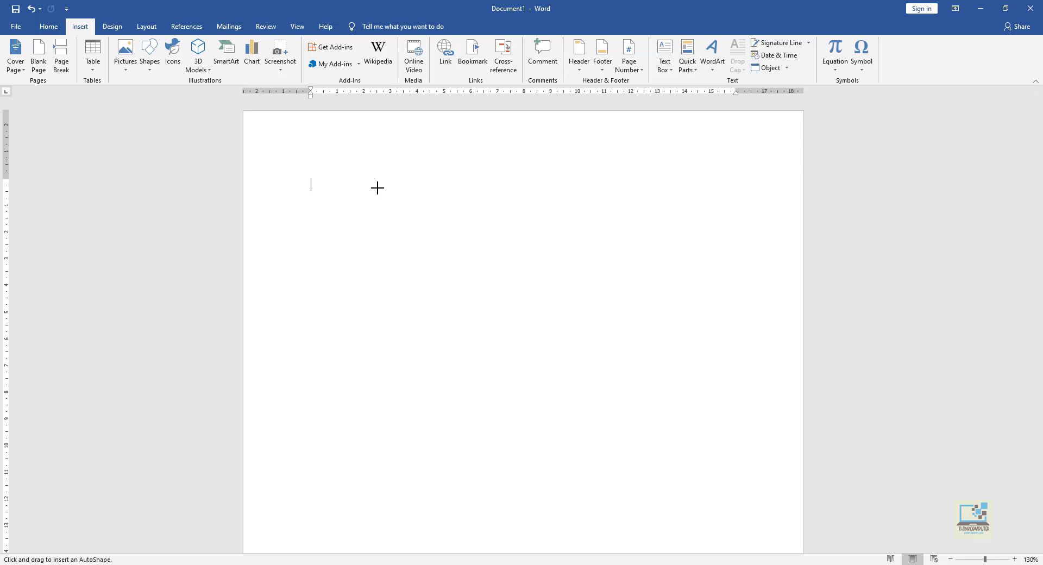
mouse_move(378, 187)
left_mouse_down()
mouse_move(478, 310)
mouse_move(627, 421)
left_mouse_up()
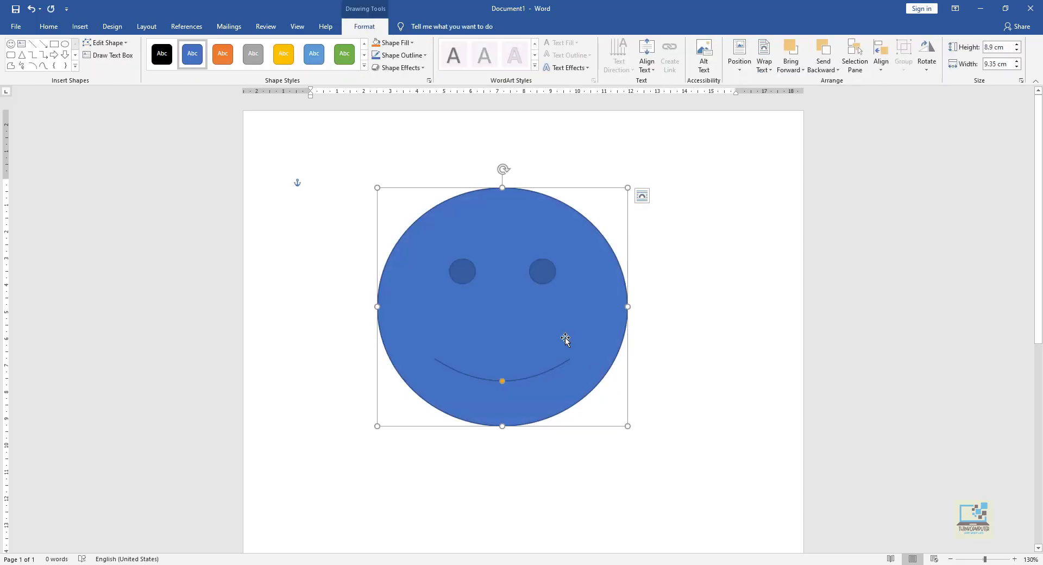
Step: Move the smiley face farther down the page and slightly to the right, and try to rotate it
left_click_drag(513, 288, 520, 313)
scroll(519, 312, "up", 1)
left_click_drag(529, 351, 532, 375)
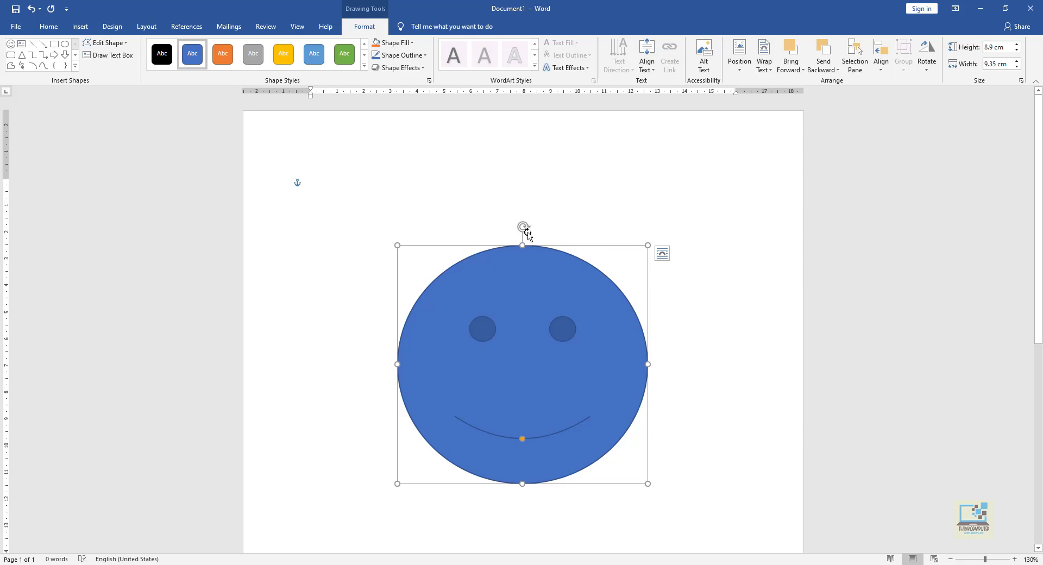
mouse_move(525, 228)
left_mouse_down()
mouse_move(578, 236)
mouse_move(614, 271)
mouse_move(600, 240)
mouse_move(515, 222)
mouse_move(438, 241)
mouse_move(406, 296)
mouse_move(415, 246)
mouse_move(533, 222)
mouse_move(520, 221)
left_mouse_up()
Step: Resize the smiley face from its sides and a corner to about 9.51 cm high and 9.86 cm wide
mouse_move(649, 366)
left_mouse_down()
mouse_move(687, 361)
mouse_move(656, 364)
left_mouse_up()
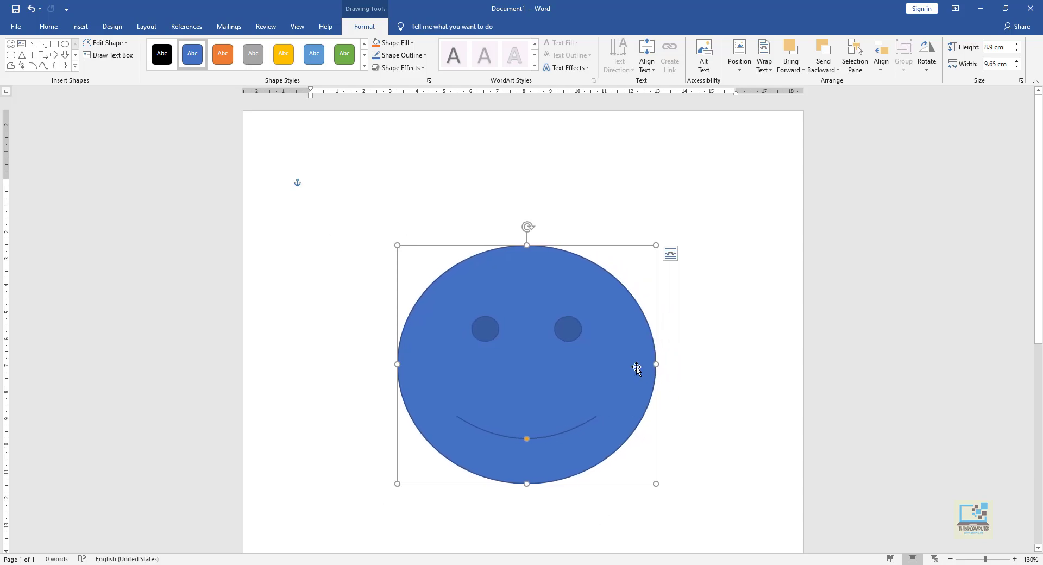
left_click_drag(526, 243, 528, 222)
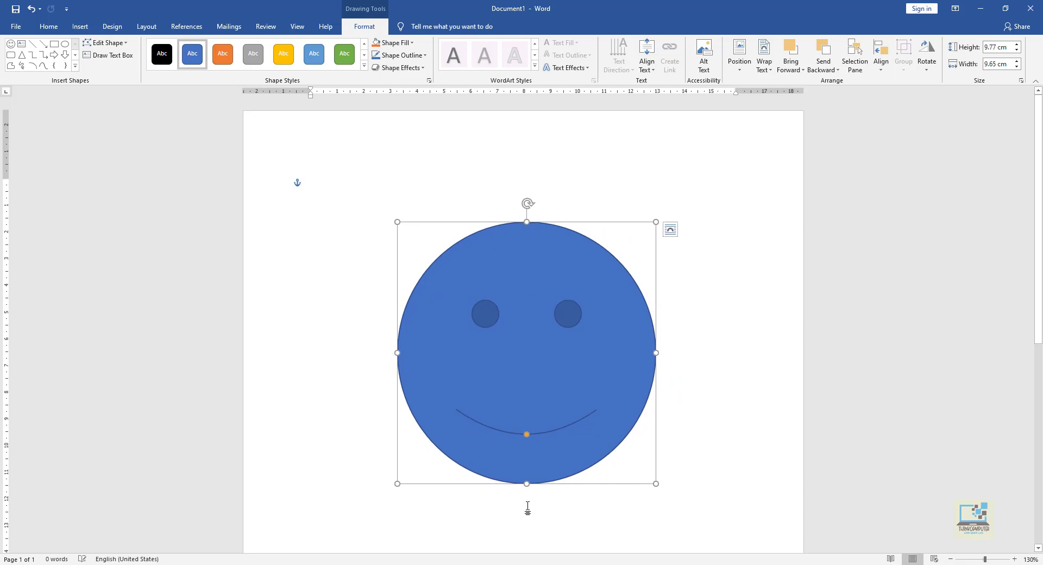
left_click_drag(527, 484, 530, 463)
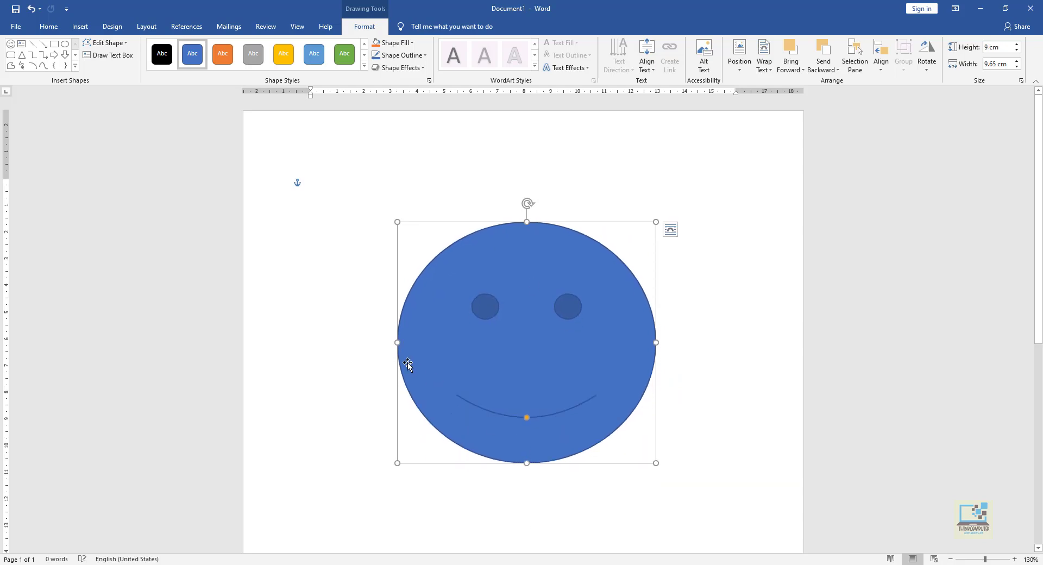
left_click_drag(397, 342, 383, 341)
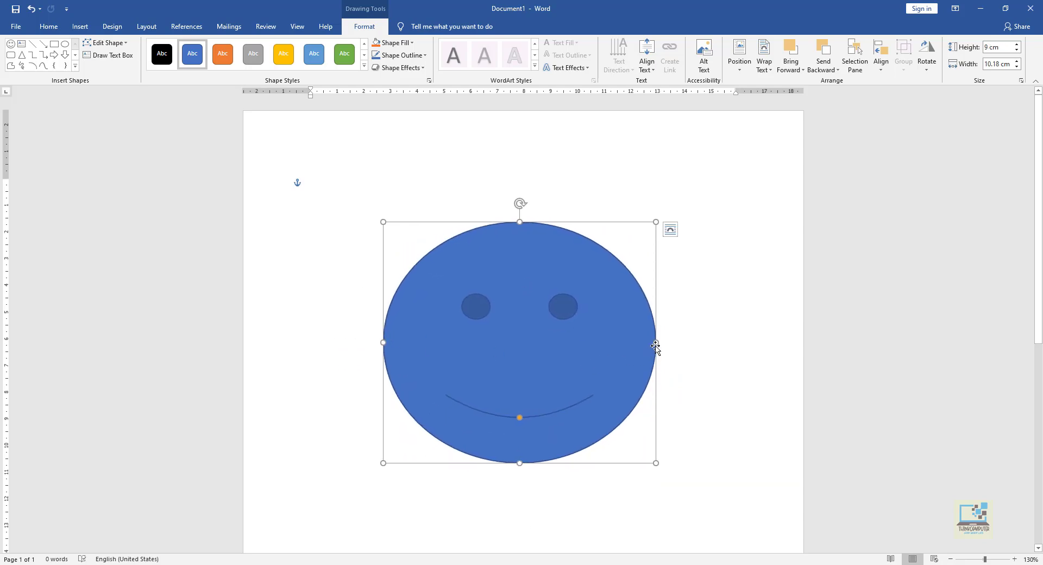
left_click_drag(657, 343, 653, 342)
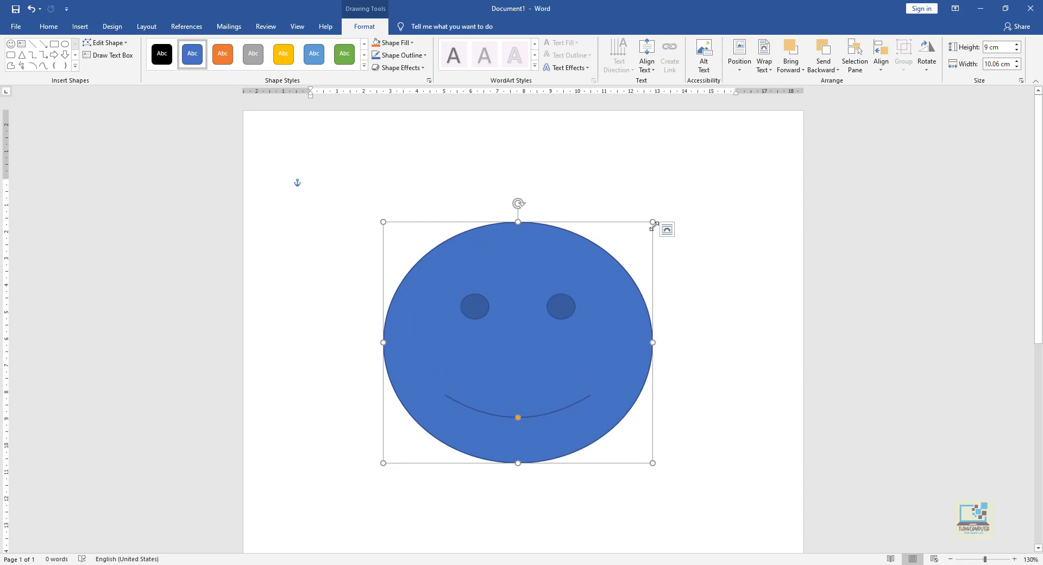
mouse_move(654, 224)
left_mouse_down()
mouse_move(507, 324)
mouse_move(634, 191)
mouse_move(669, 198)
mouse_move(647, 209)
left_mouse_up()
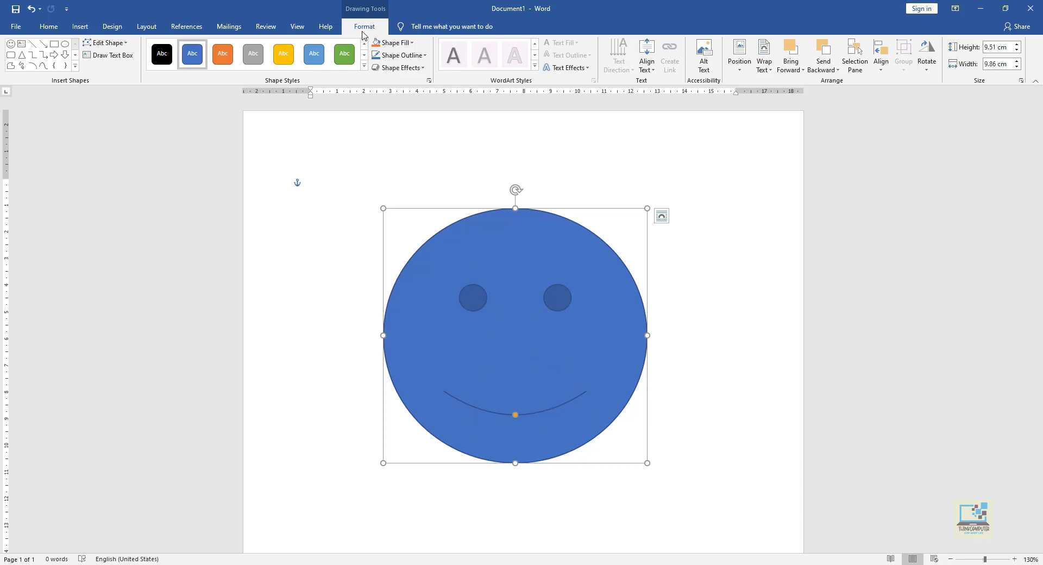
Step: Apply the light green gradient theme style to the smiley face and set its fill to Green, Accent 6, Lighter 40%
left_click(717, 193)
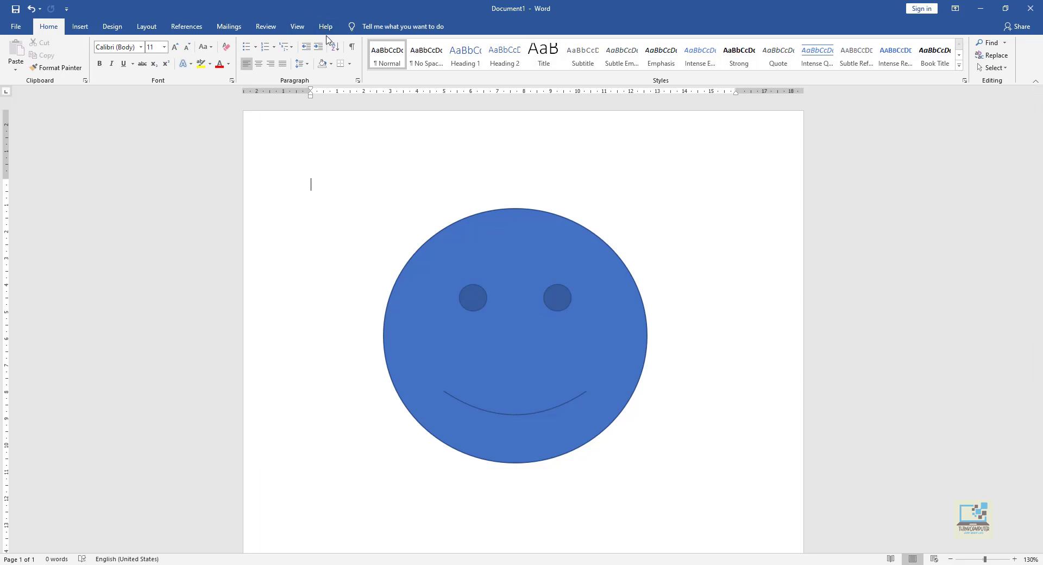
left_click(506, 338)
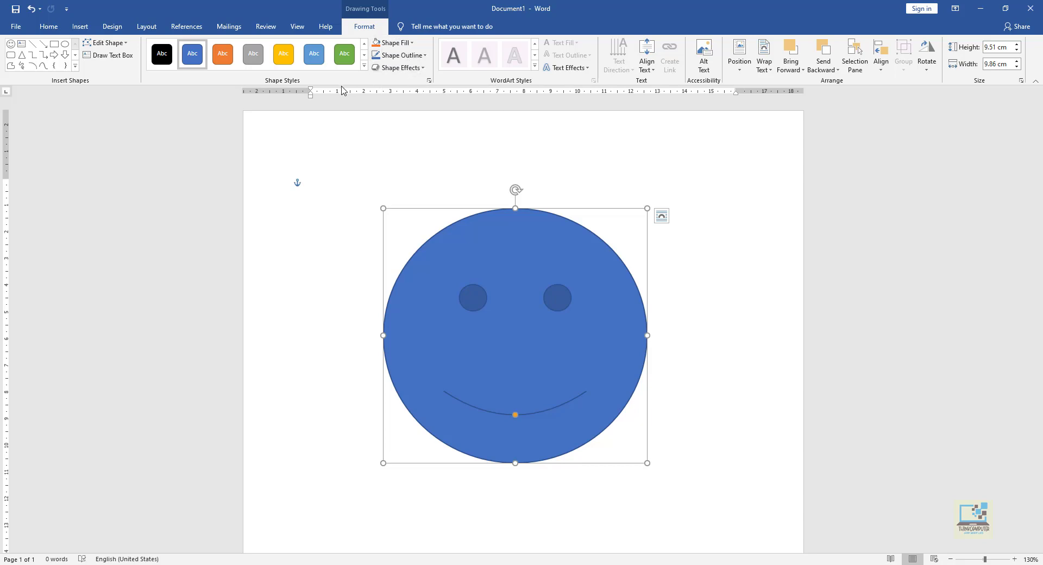
left_click(364, 65)
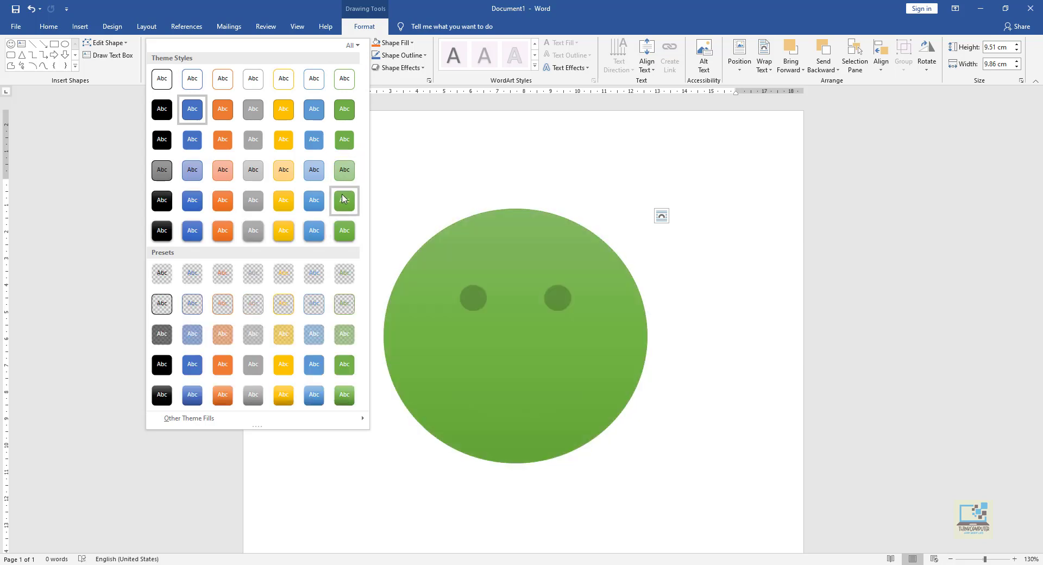
left_click(345, 170)
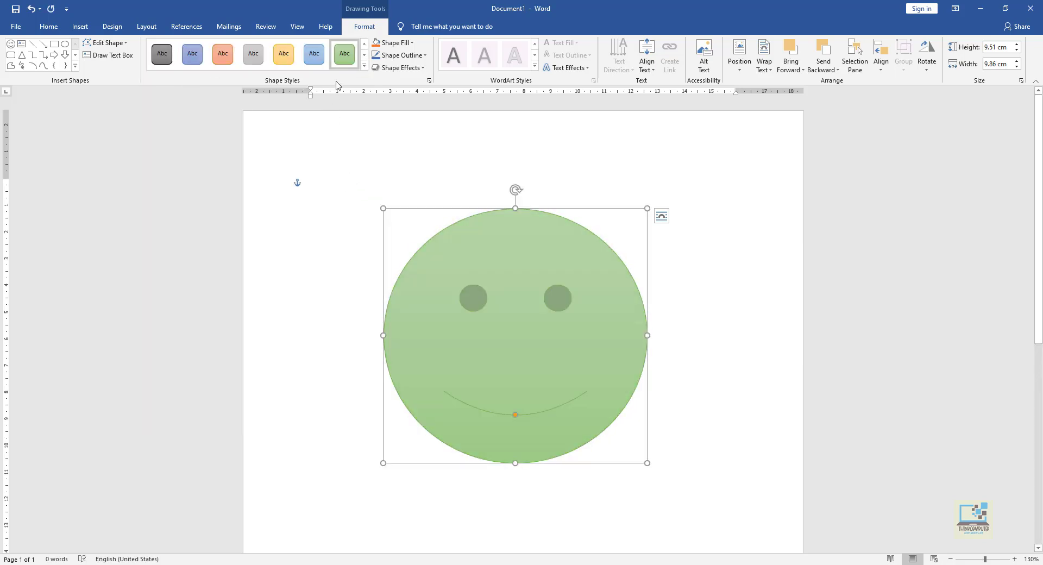
left_click(413, 44)
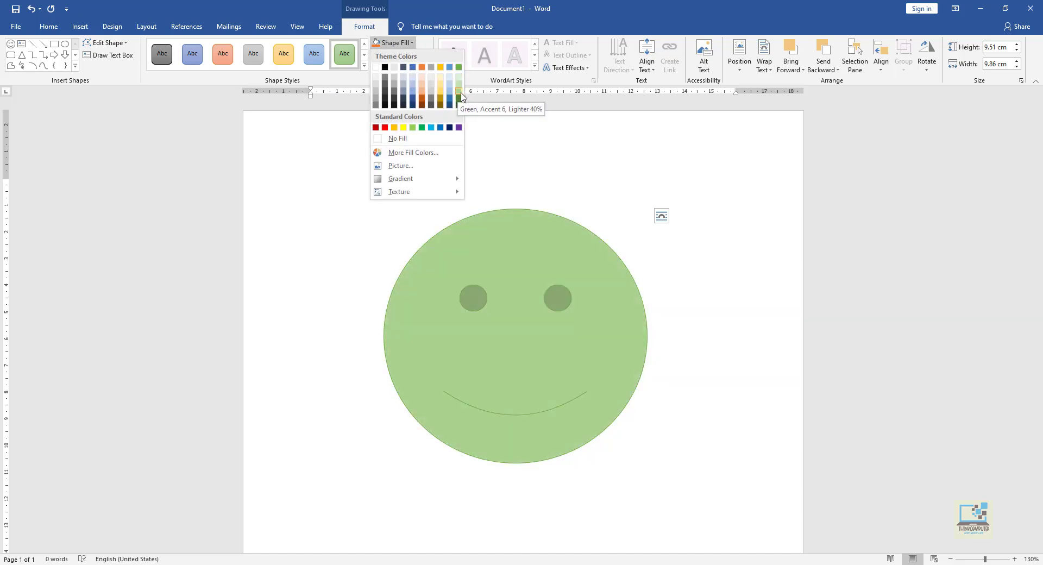
left_click(460, 96)
Step: Add a reflection effect to the smiley face using the middle variation in the first row
left_click(400, 67)
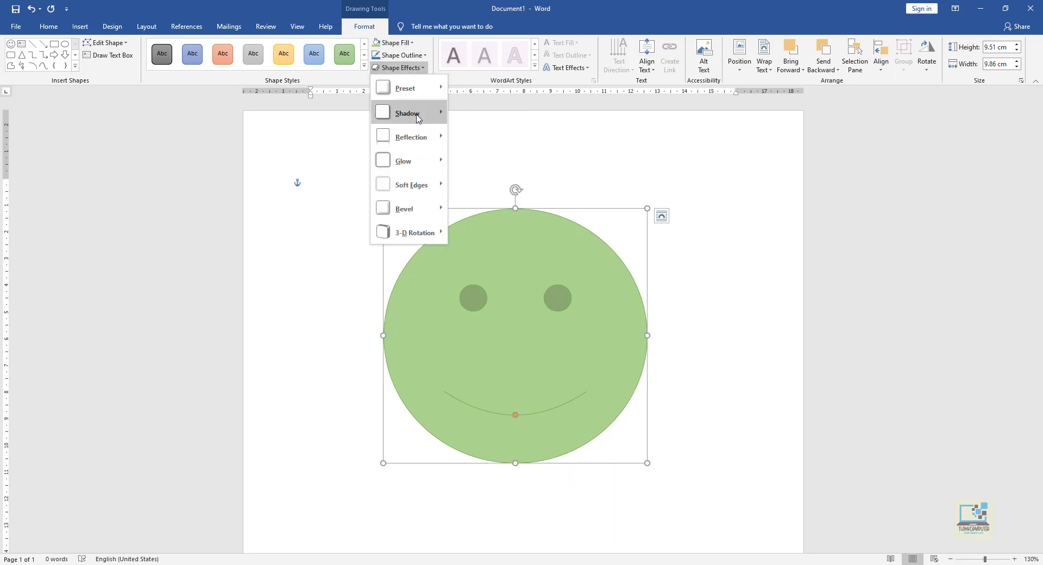
mouse_move(419, 137)
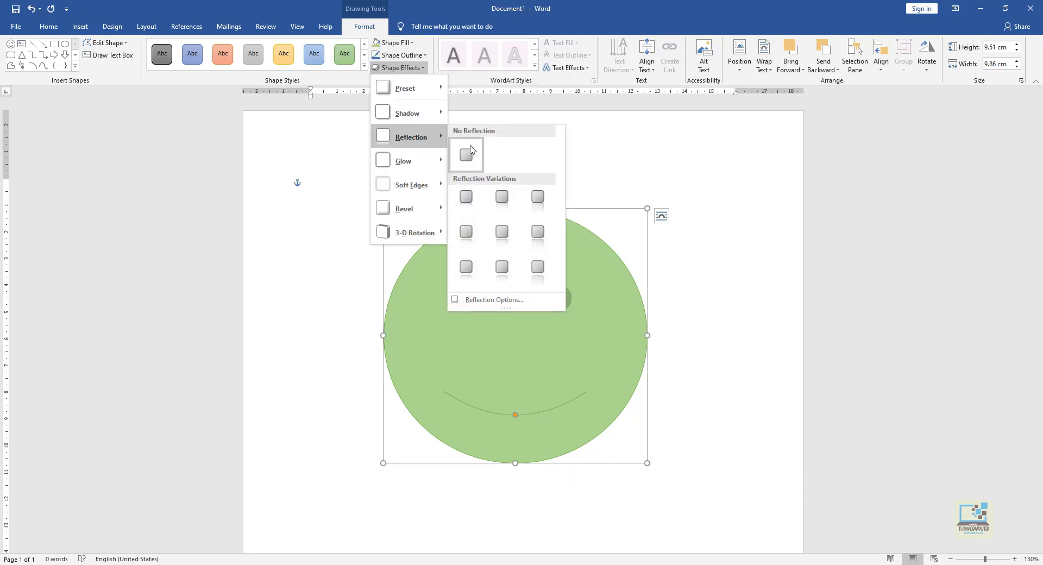
left_click(503, 201)
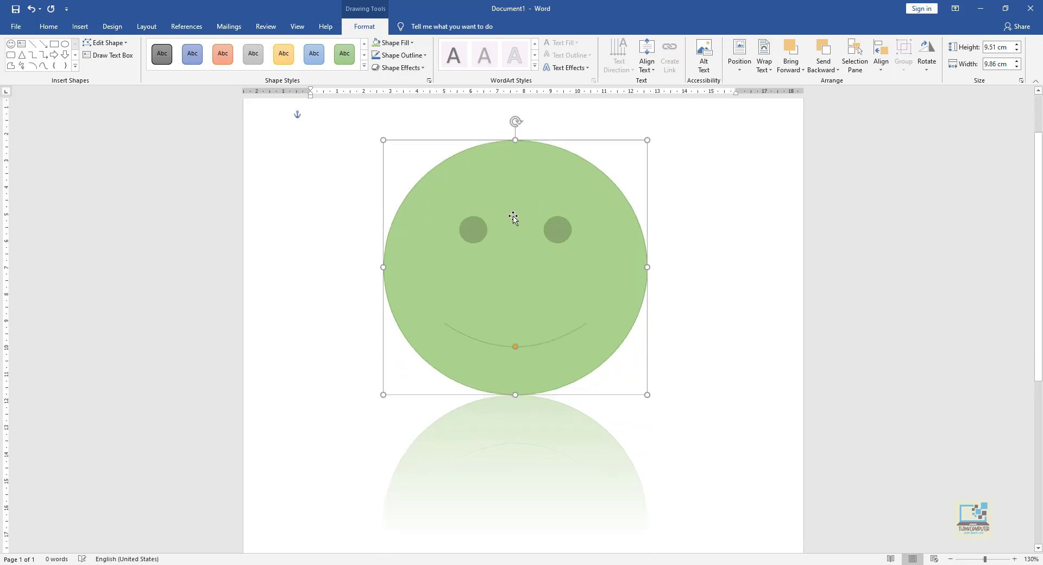
scroll(513, 218, "down", 3)
scroll(473, 205, "up", 5)
Step: Add an outer shadow cast to the left of the smiley face and set its outline color to red
left_click(410, 68)
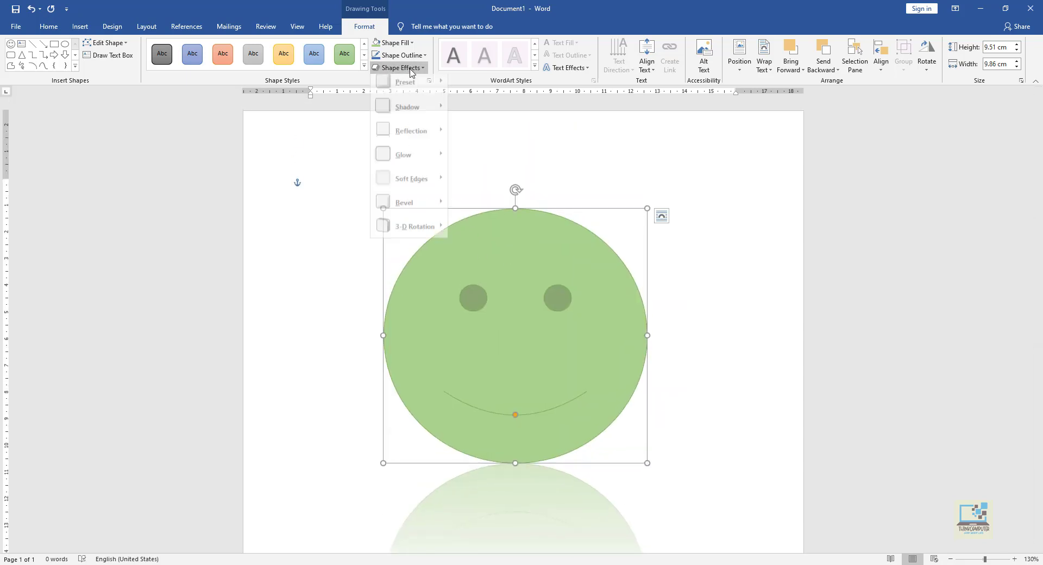
mouse_move(422, 123)
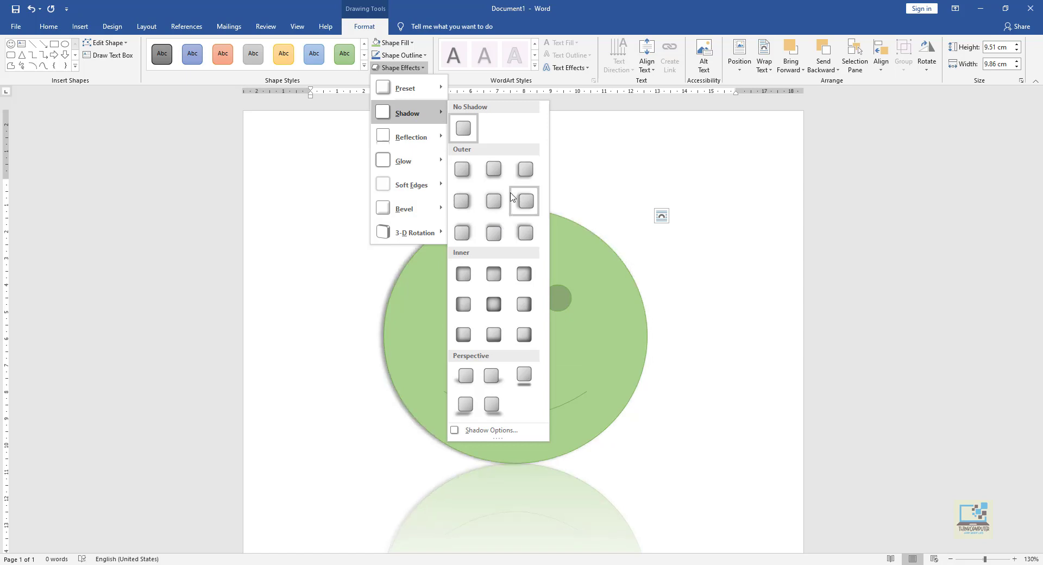
left_click(525, 201)
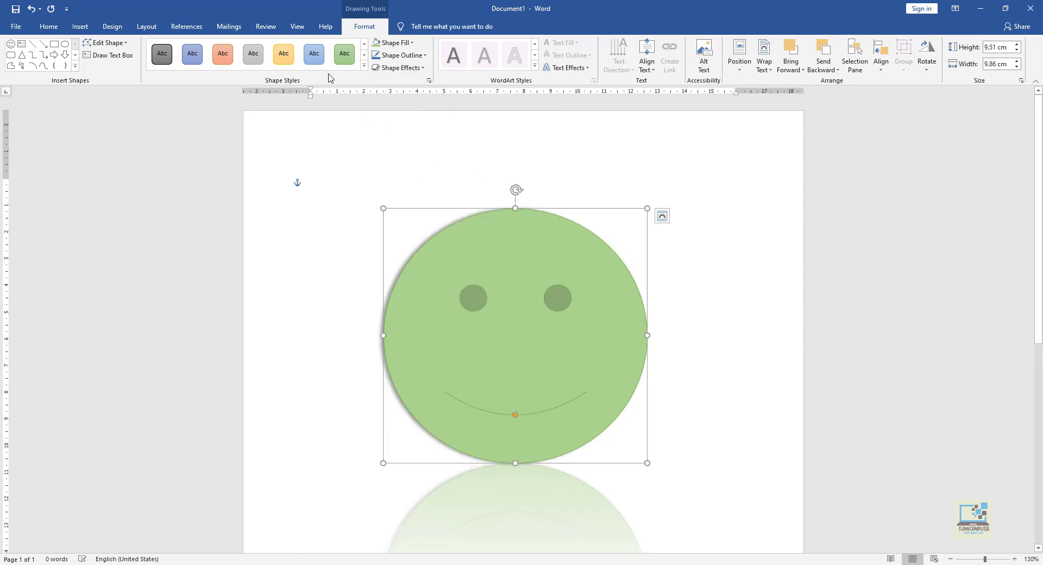
left_click(419, 56)
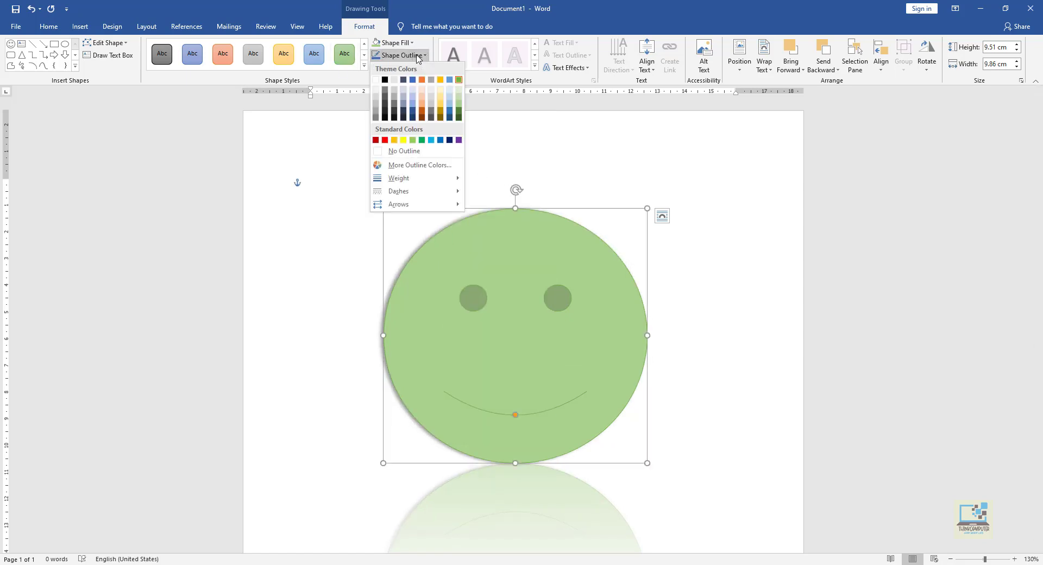
left_click(384, 140)
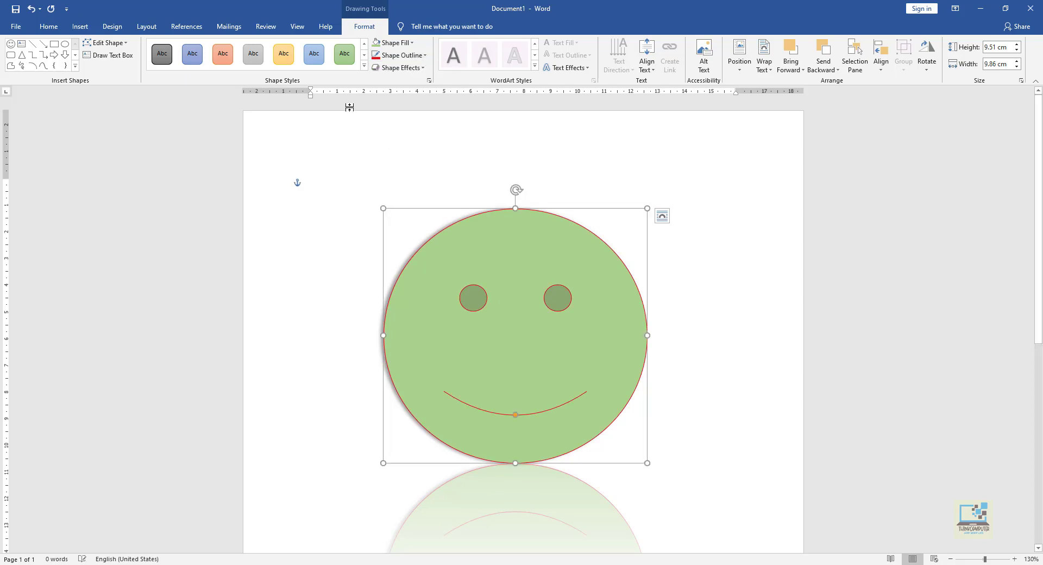
Step: Look over the formatted smiley face with its reflection and delete the shape from the page
scroll(489, 270, "down", 5)
scroll(657, 329, "up", 5)
scroll(666, 296, "down", 3)
scroll(658, 299, "up", 2)
key("Delete")
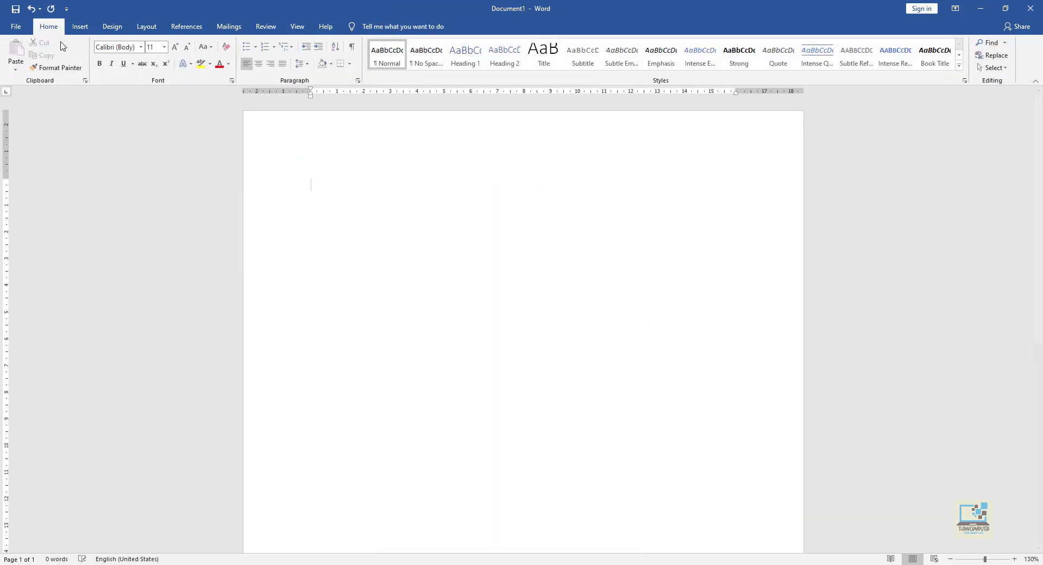
Step: Draw a striped right block arrow about 6.16 cm high and 12.62 cm wide on the page
left_click(80, 27)
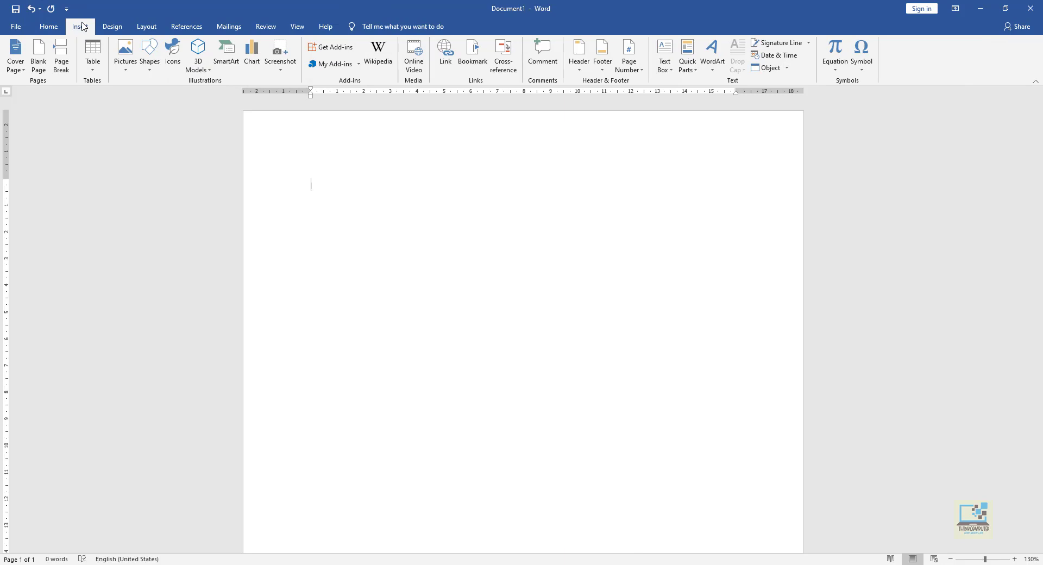
left_click(152, 70)
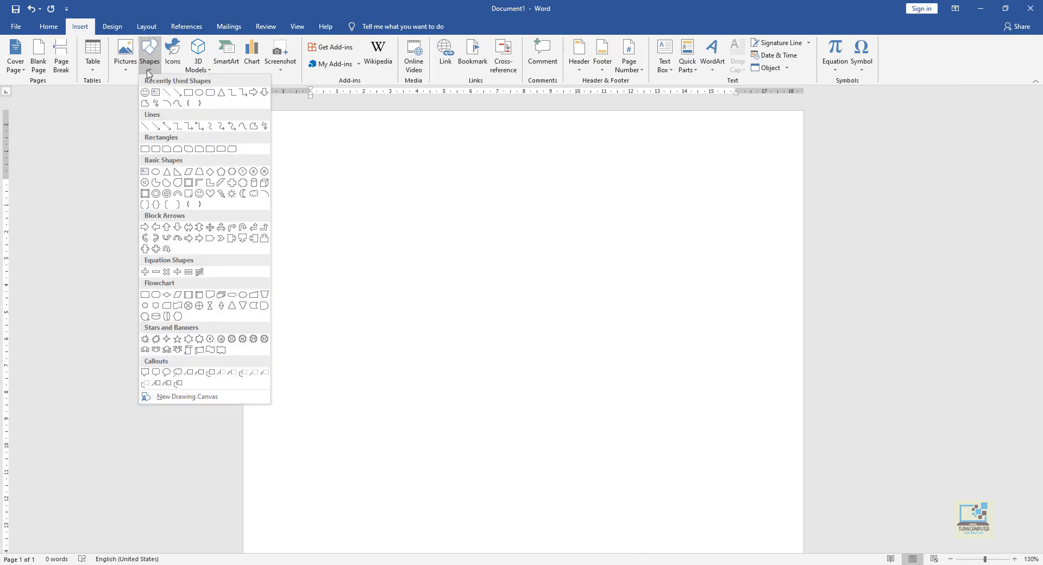
left_click(188, 238)
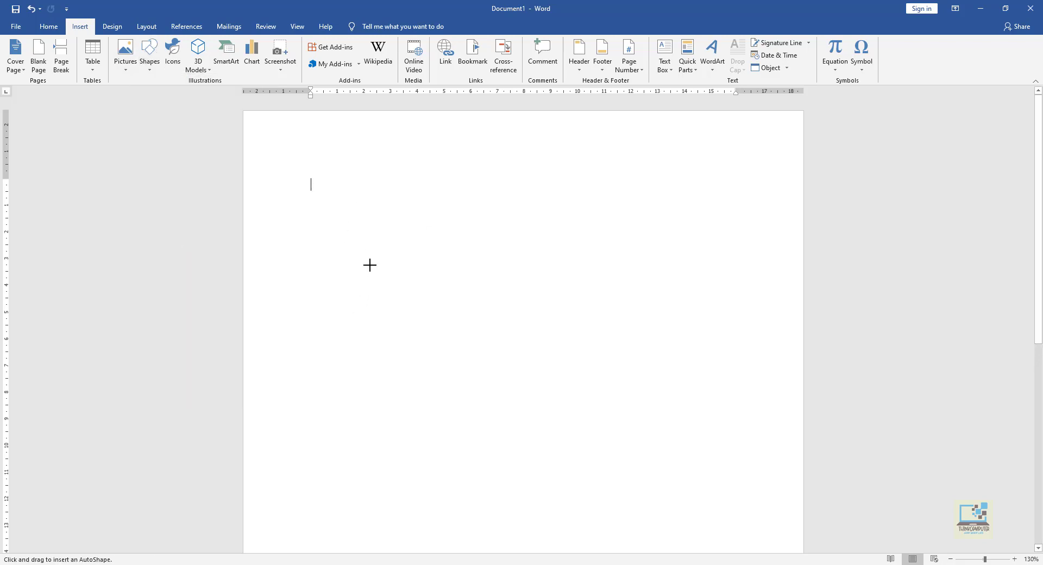
left_click_drag(361, 245, 699, 411)
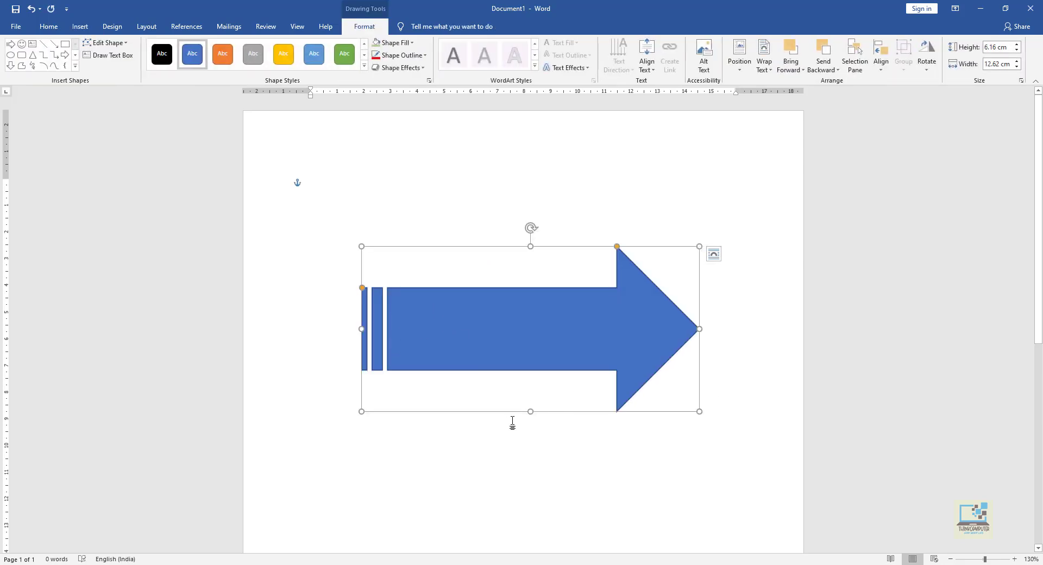
Step: Enlarge the striped arrow in height and width, keeping its upper-left corner in place
scroll(533, 410, "down", 4)
scroll(534, 408, "up", 4)
left_click_drag(530, 410, 527, 356)
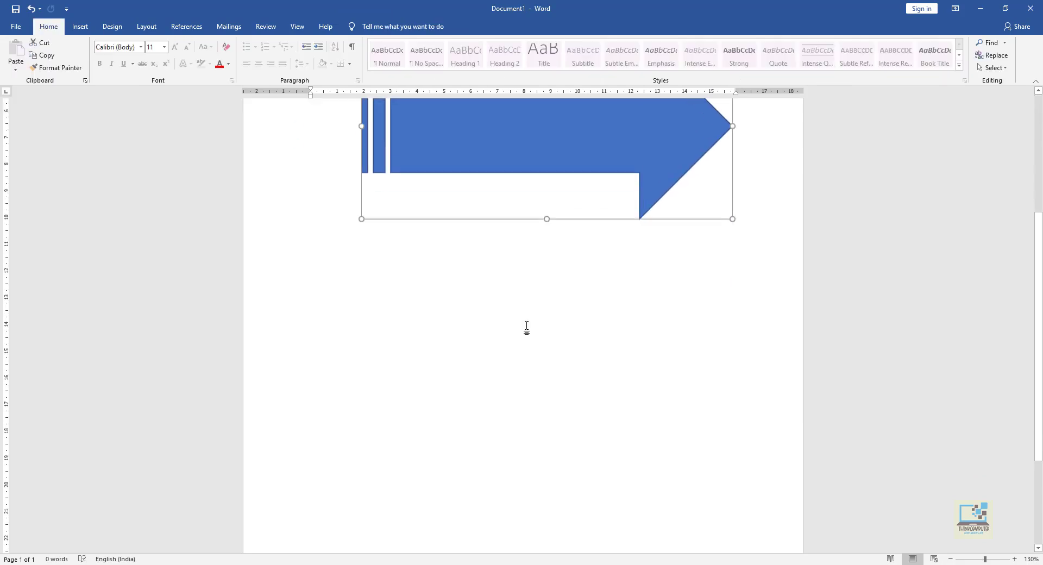
scroll(526, 328, "up", 4)
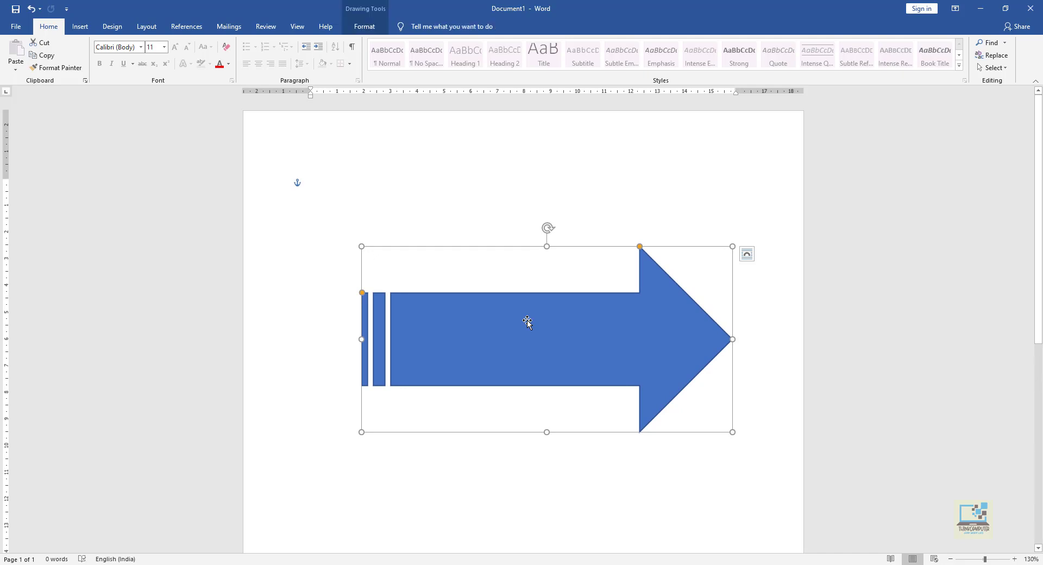
Step: Add the text "Welcome to Thinkcomputer" inside the striped arrow
right_click(527, 320)
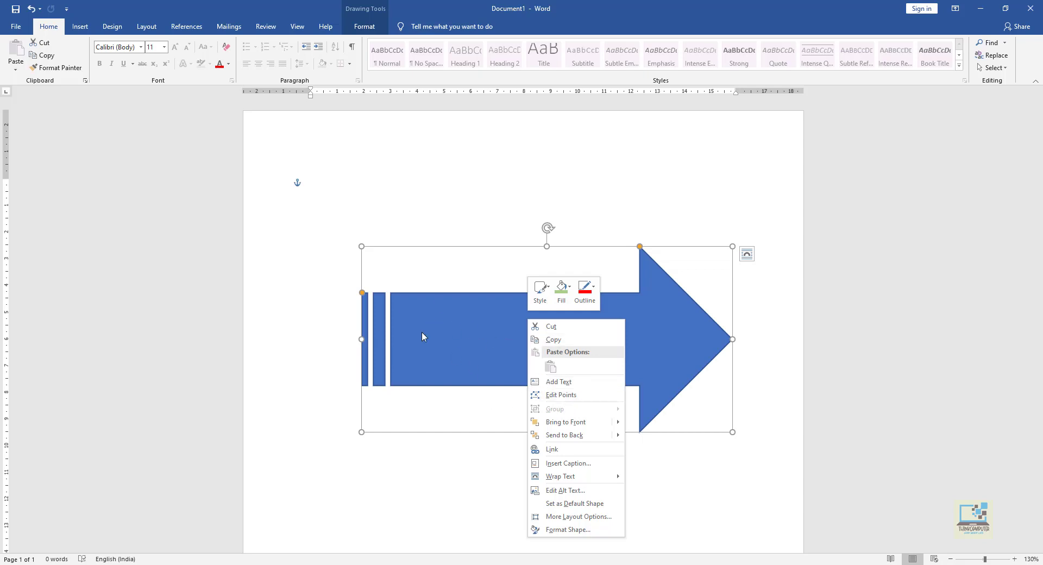
right_click(477, 327)
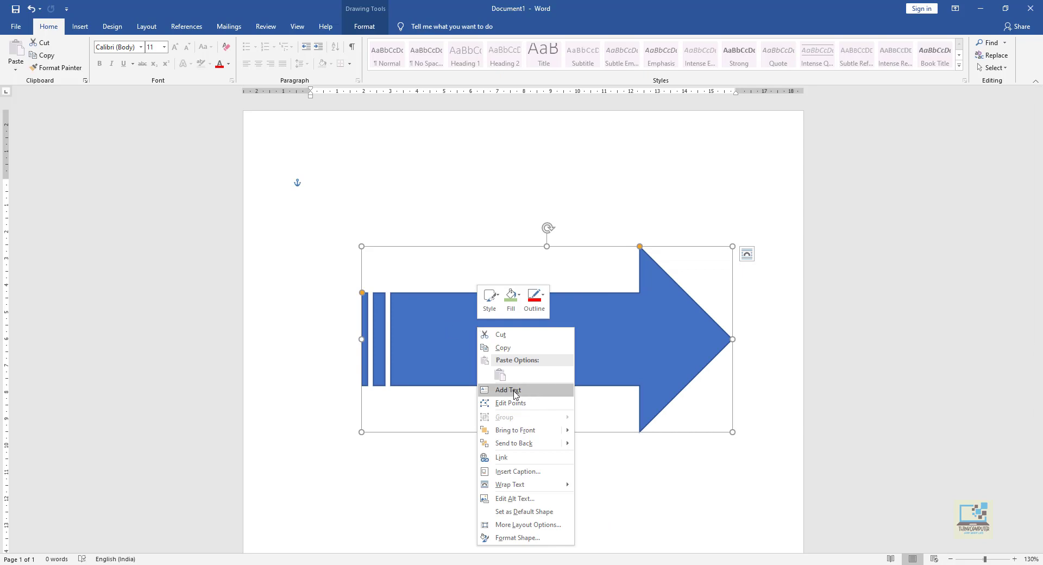
left_click(514, 391)
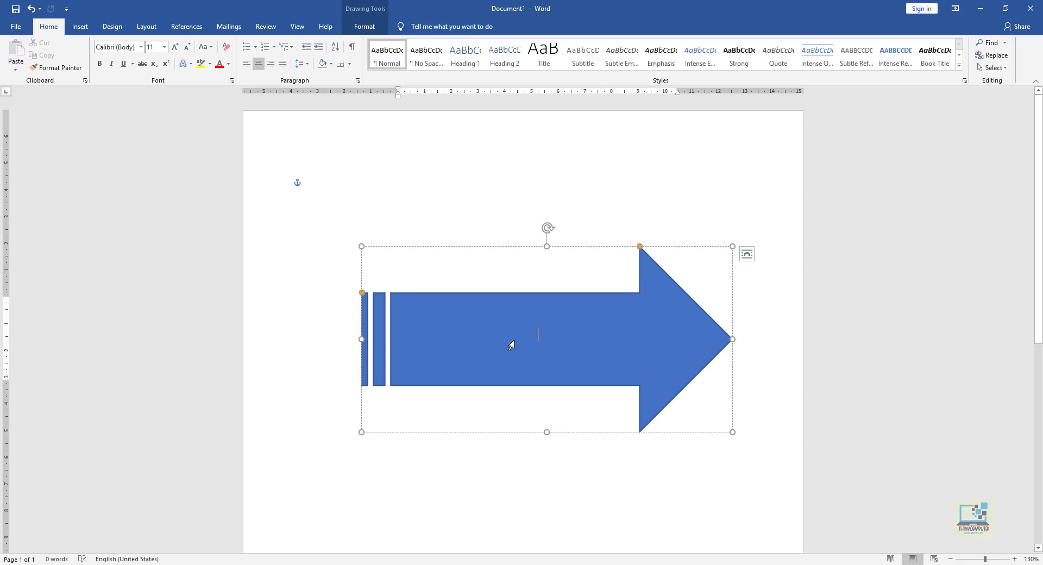
type("welco")
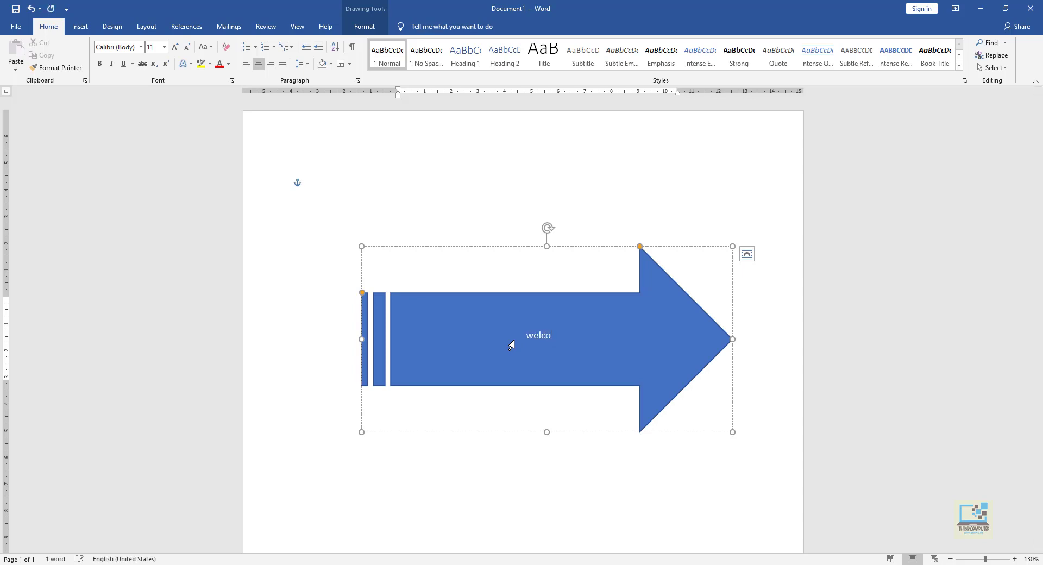
type("me to Thinkc")
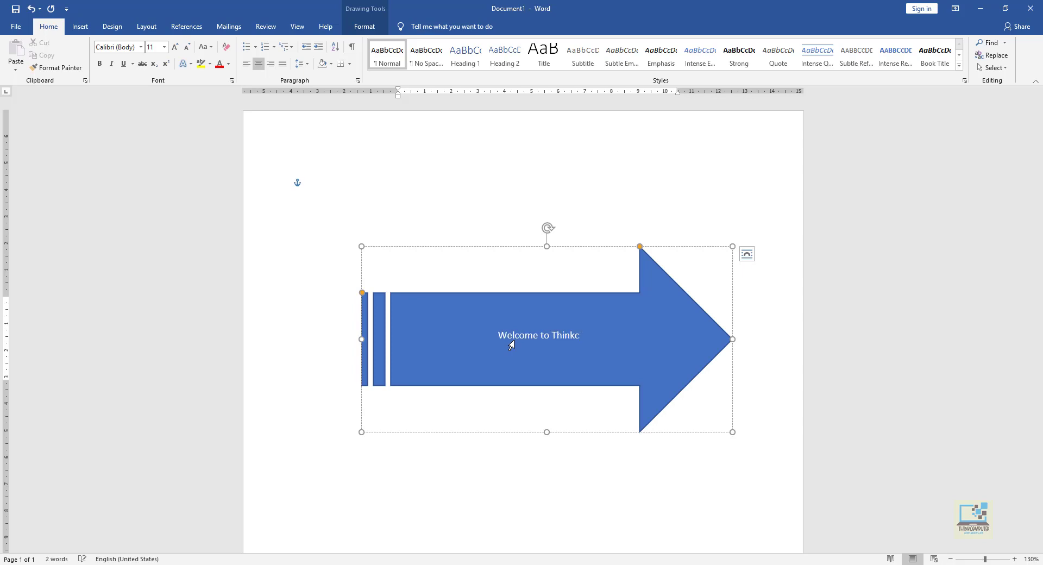
type("omputer")
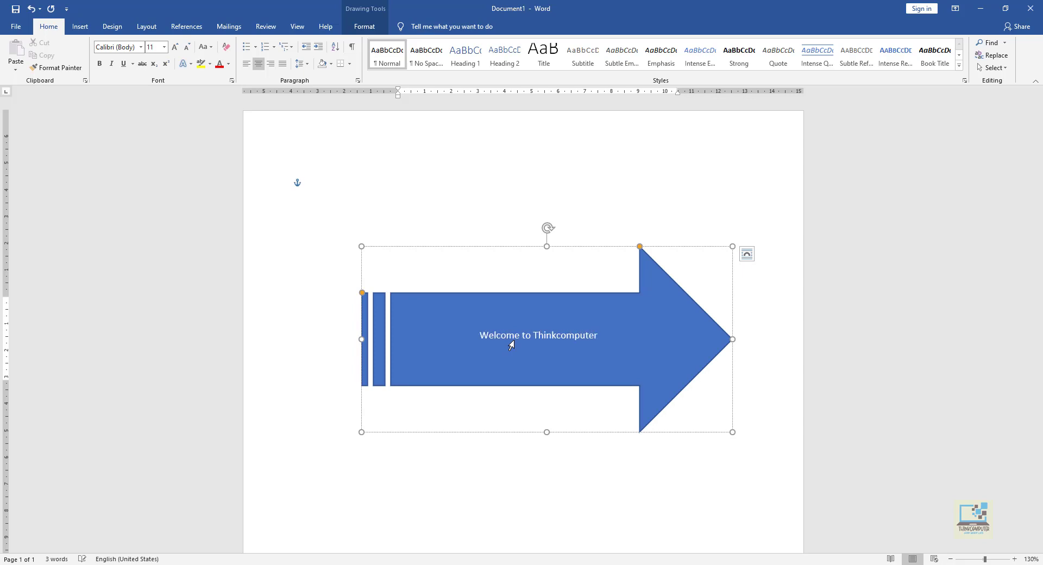
Step: Color the arrow's text red and make it bold and italic
left_click_drag(599, 330, 481, 334)
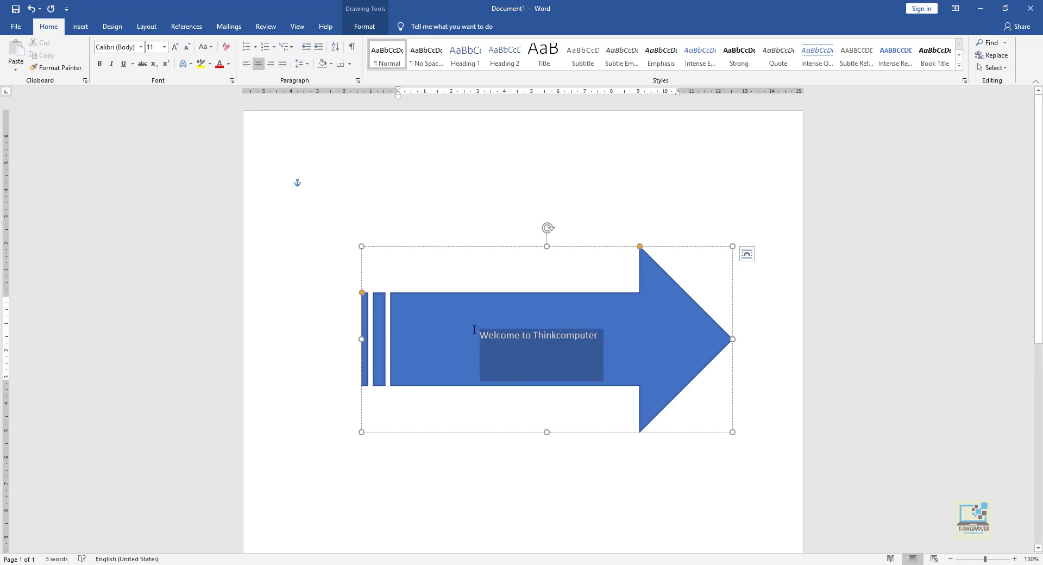
left_click(544, 311)
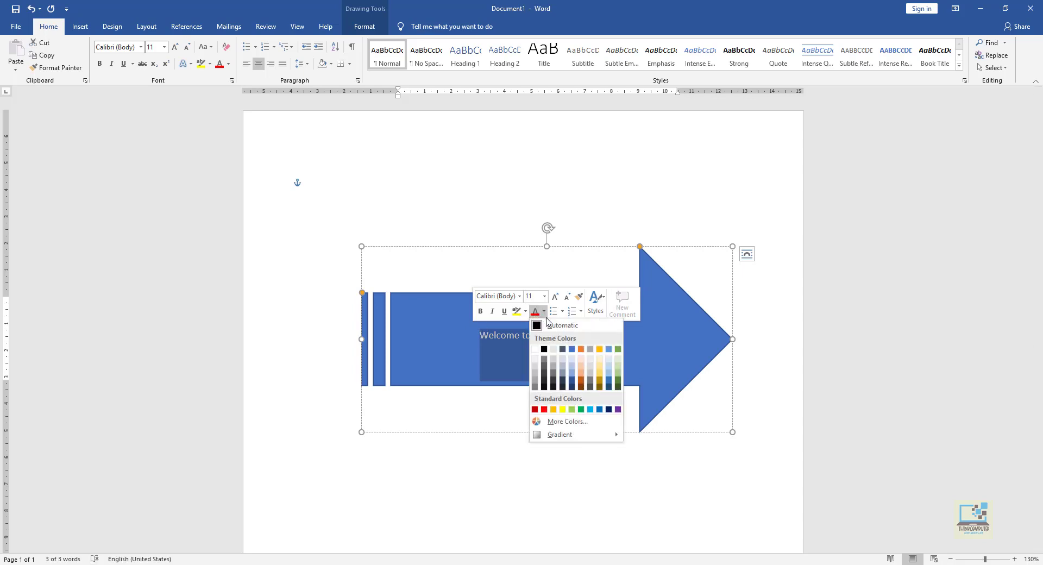
left_click(545, 412)
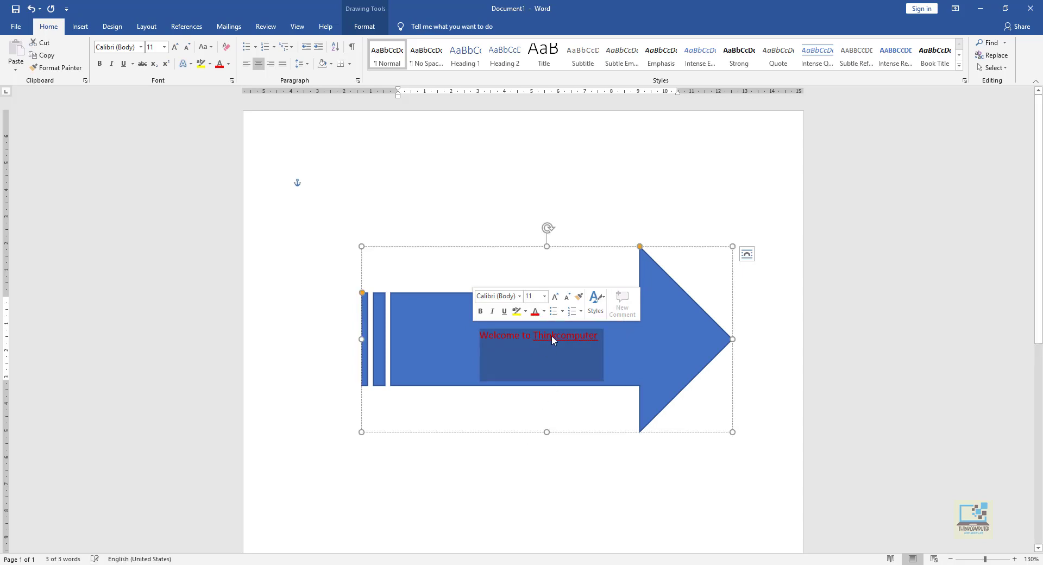
left_click(481, 311)
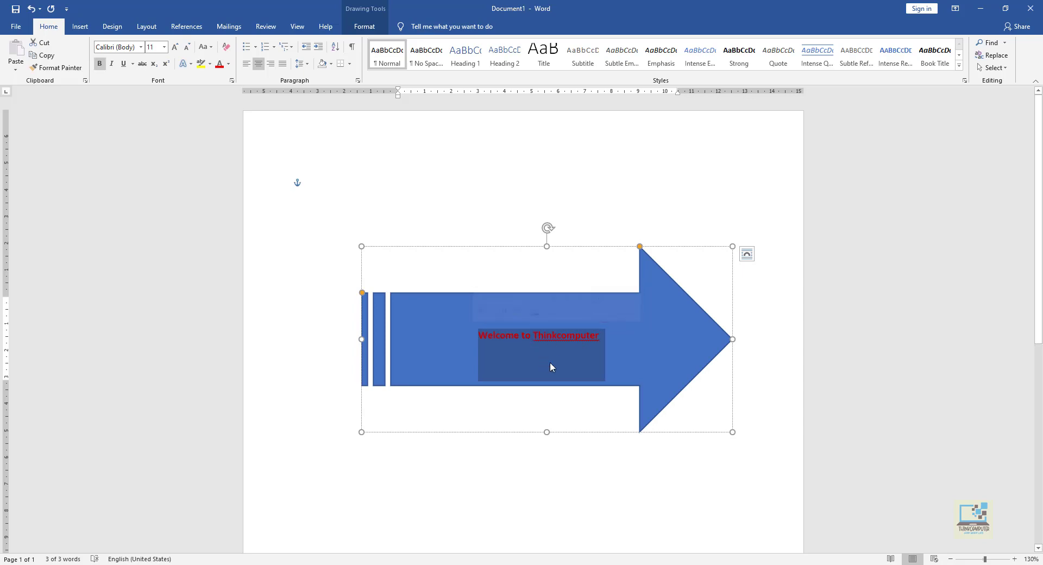
left_click(492, 311)
Step: Set the arrow text's font to Bahnschrift and its size to 22, and deselect the shape
left_click(520, 296)
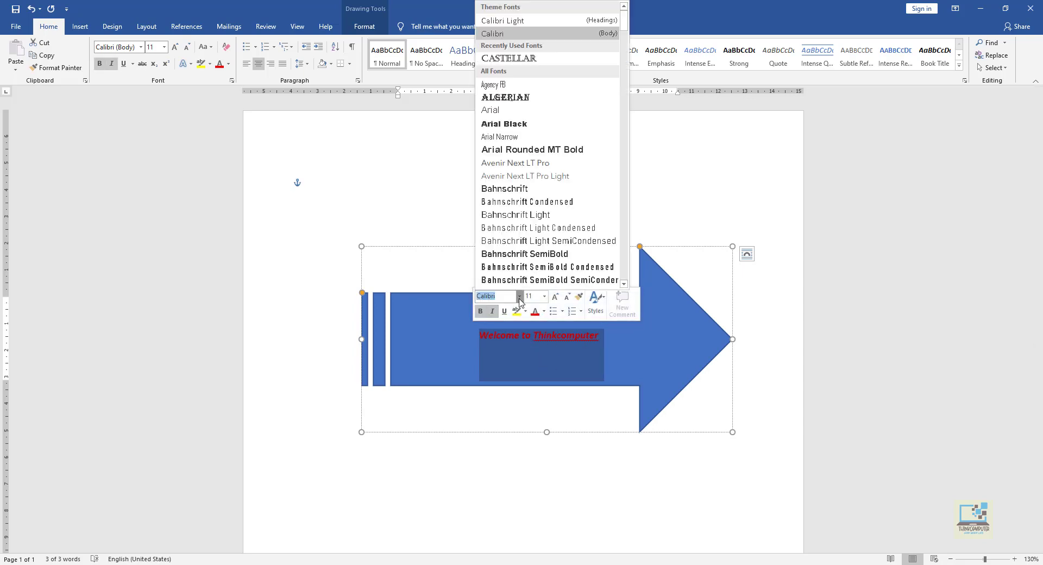
left_click(509, 188)
left_click(545, 296)
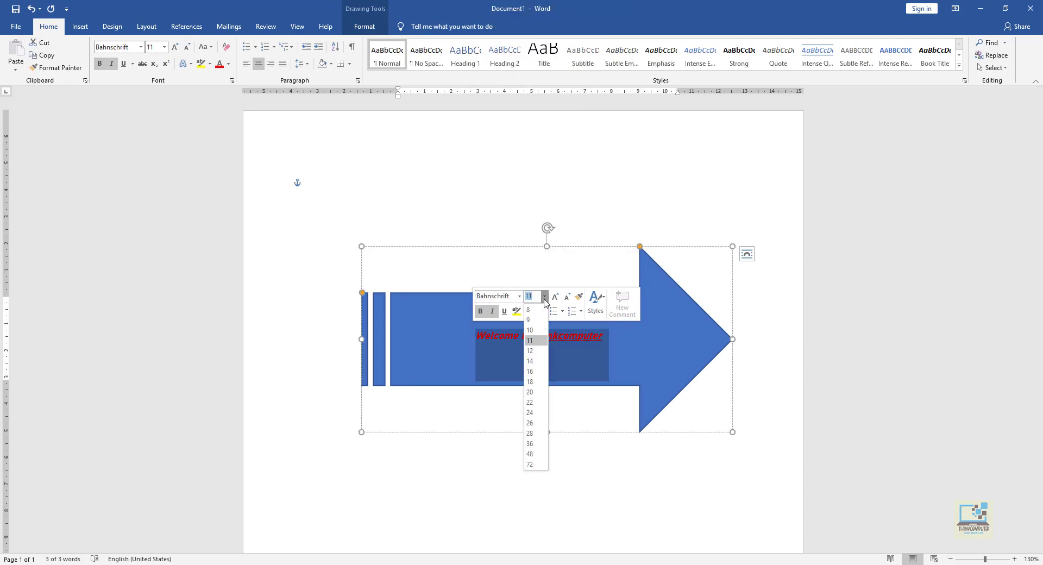
left_click(530, 402)
left_click(606, 505)
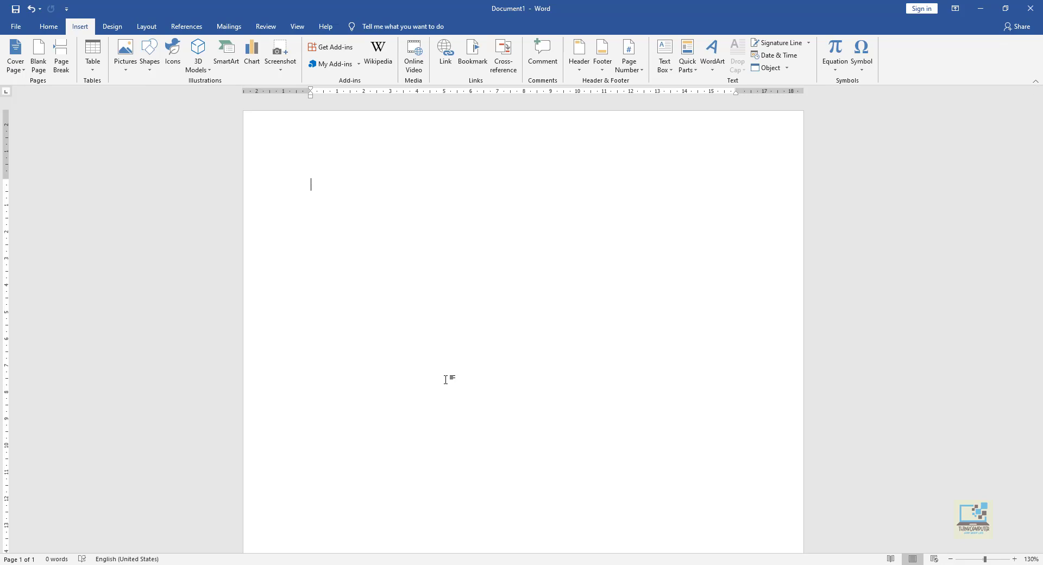
Step: Generate ten paragraphs of sample text on the blank page with =rand(10)
type("d(10")
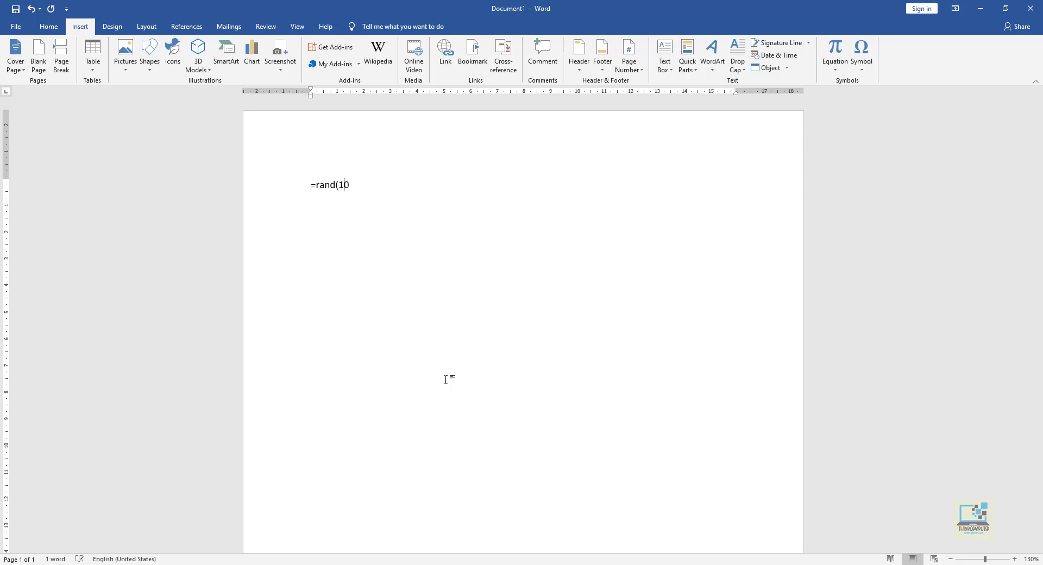
key("Return")
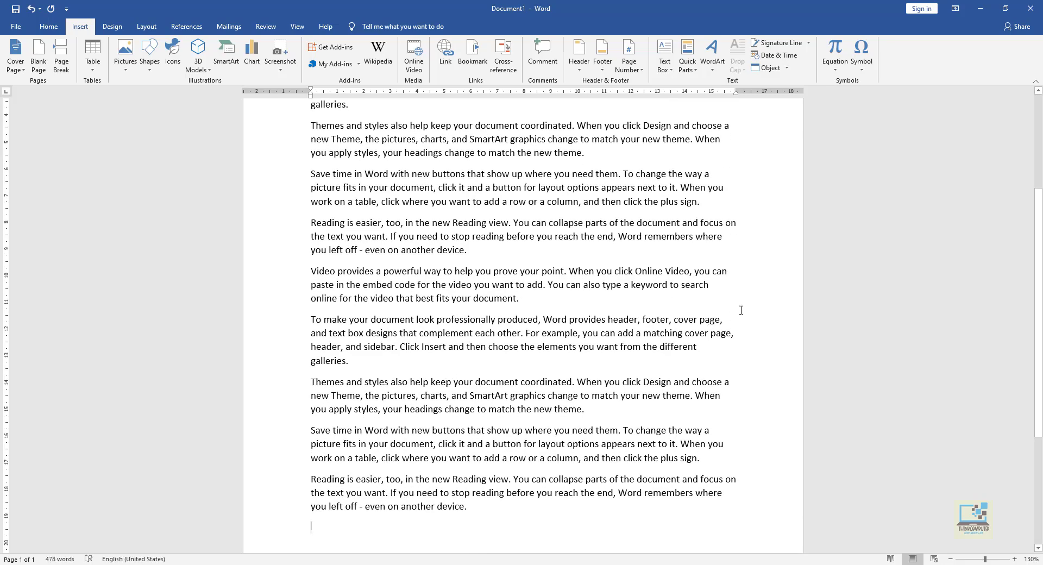
Step: Look over the generated sample paragraphs from the beginning to the end of the page
scroll(741, 310, "up", 3)
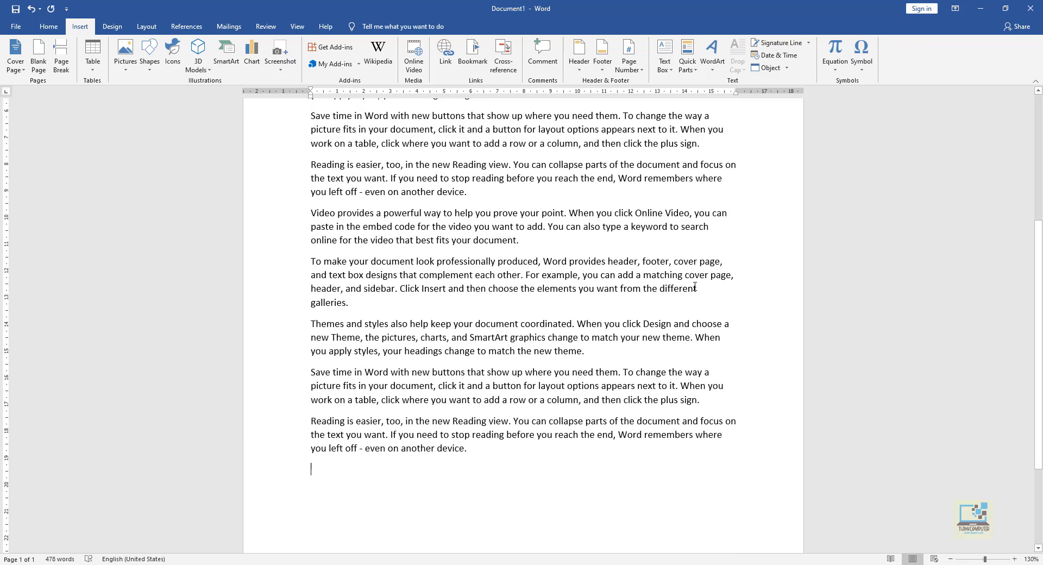
scroll(695, 287, "up", 5)
scroll(578, 415, "down", 5)
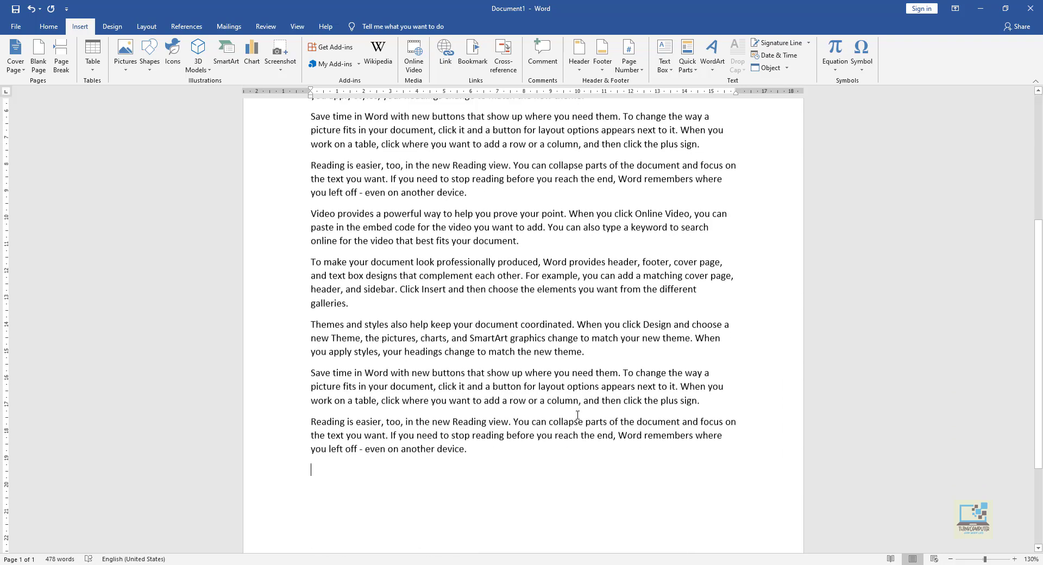
scroll(586, 387, "up", 3)
scroll(586, 387, "up", 2)
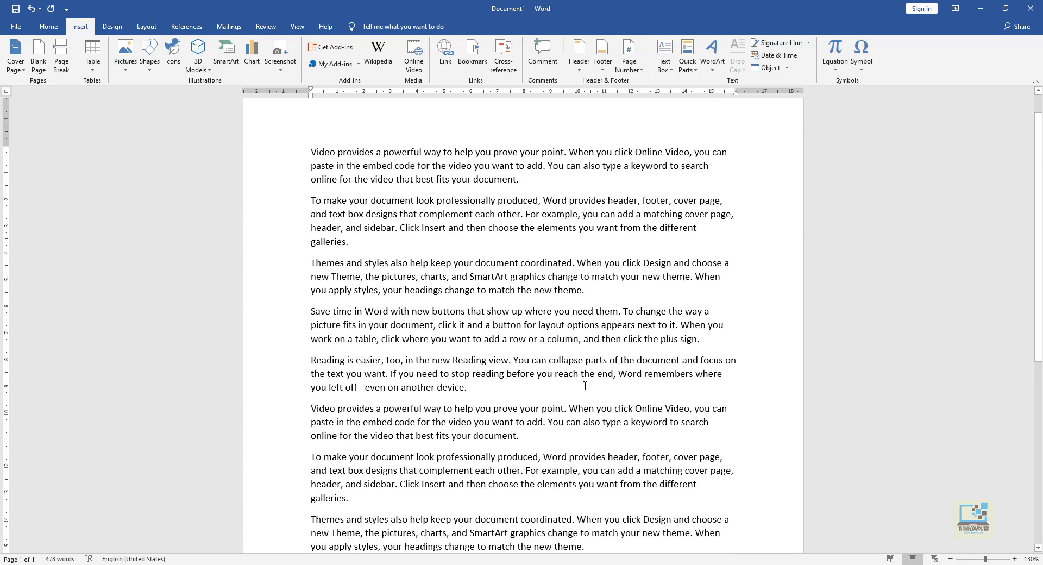
scroll(586, 387, "down", 6)
scroll(586, 386, "up", 4)
scroll(586, 385, "up", 1)
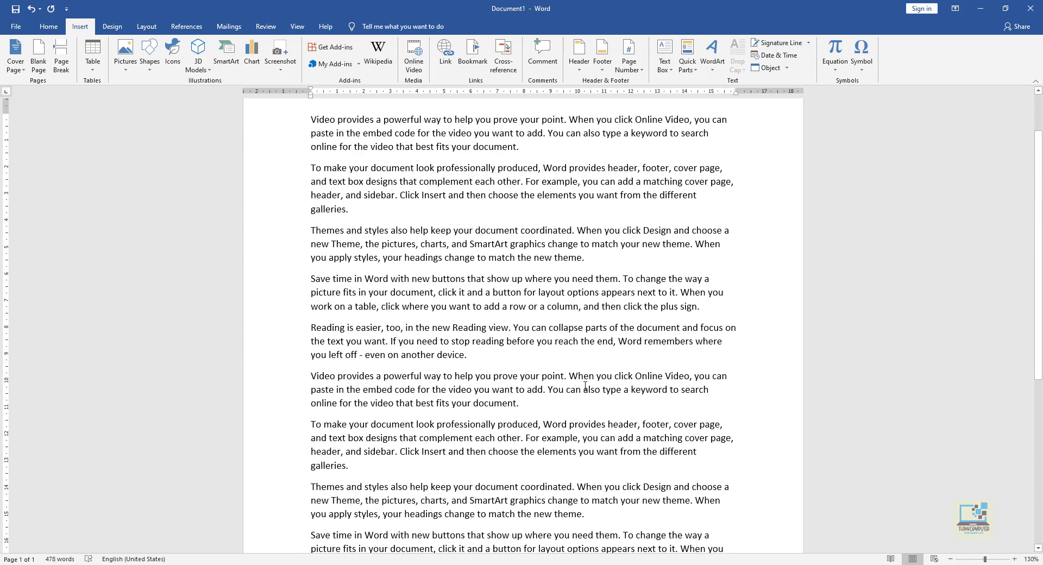
scroll(585, 386, "down", 5)
scroll(585, 386, "up", 6)
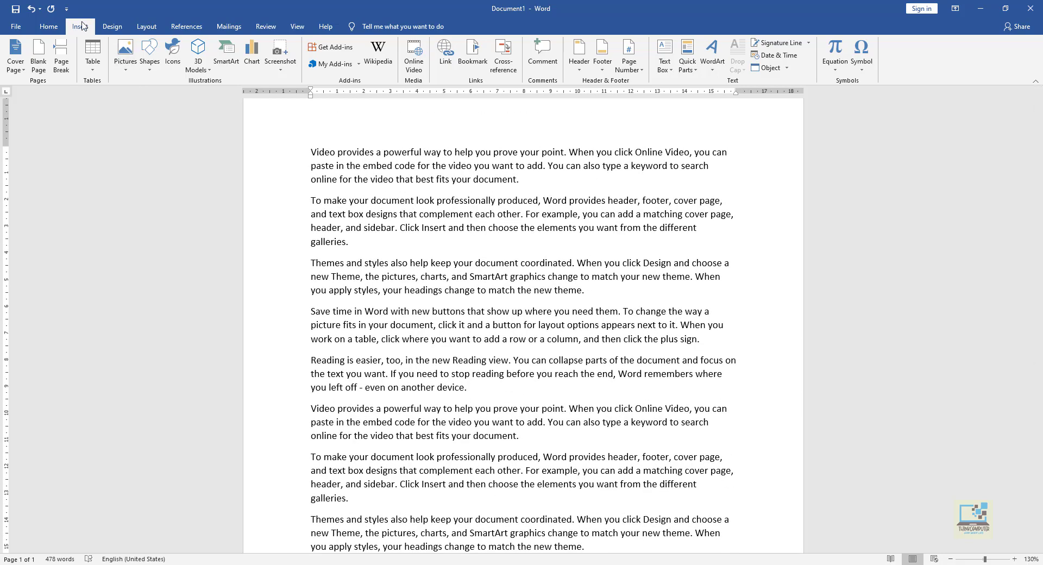
Step: Draw a dodecagon about 4.63 cm high and 6.4 cm wide below the last paragraph, and stretch its height to about 5.08 cm
left_click(150, 57)
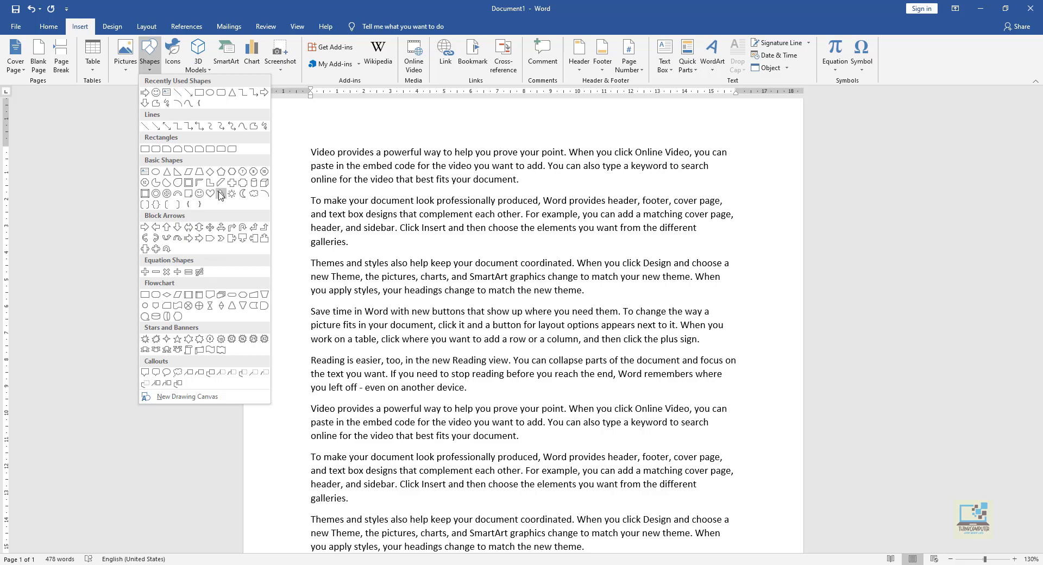
left_click(145, 185)
scroll(431, 470, "down", 4)
mouse_move(403, 471)
left_mouse_down()
mouse_move(472, 533)
mouse_move(574, 564)
left_mouse_up()
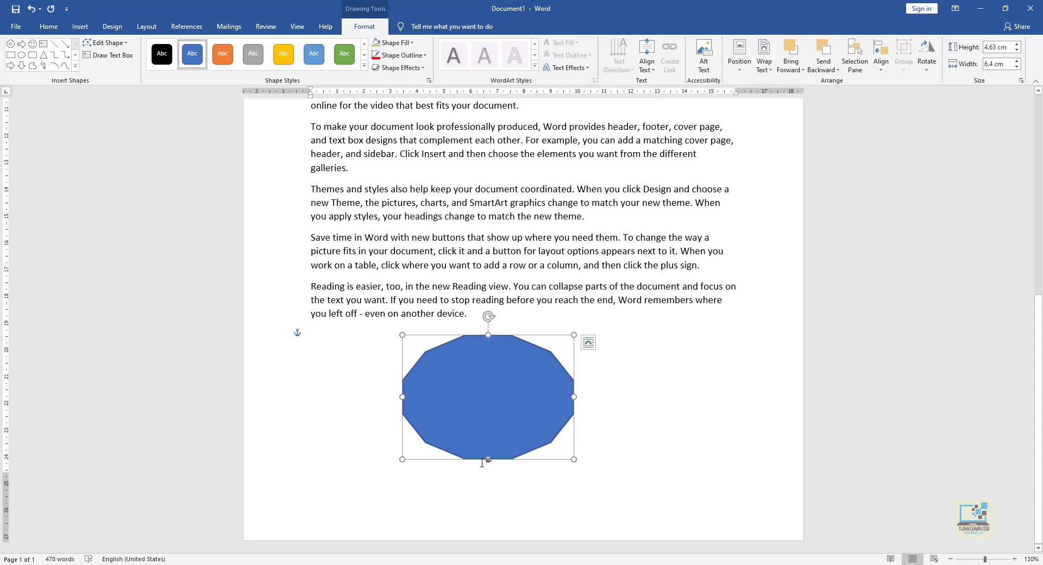
left_click_drag(487, 459, 488, 471)
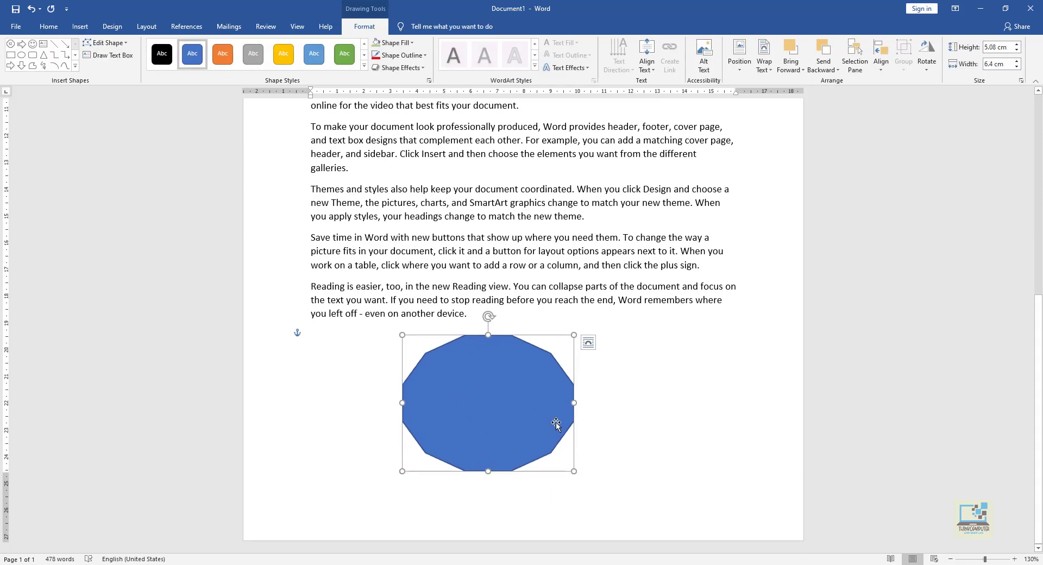
Step: Add the text "Hello Everyone" inside the dodecagon and deselect the shape
right_click(488, 409)
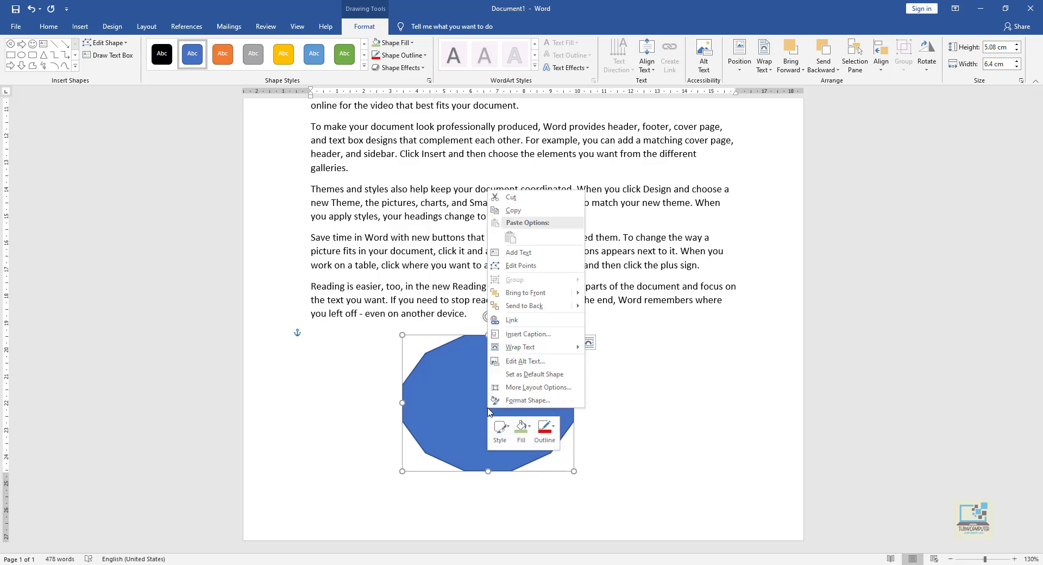
left_click(515, 253)
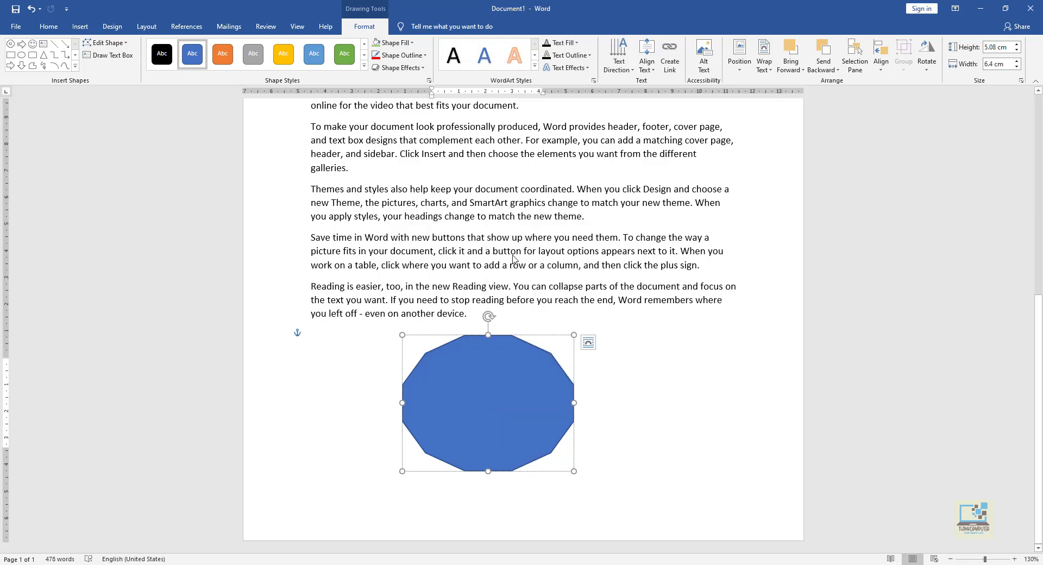
type("Hello Eve")
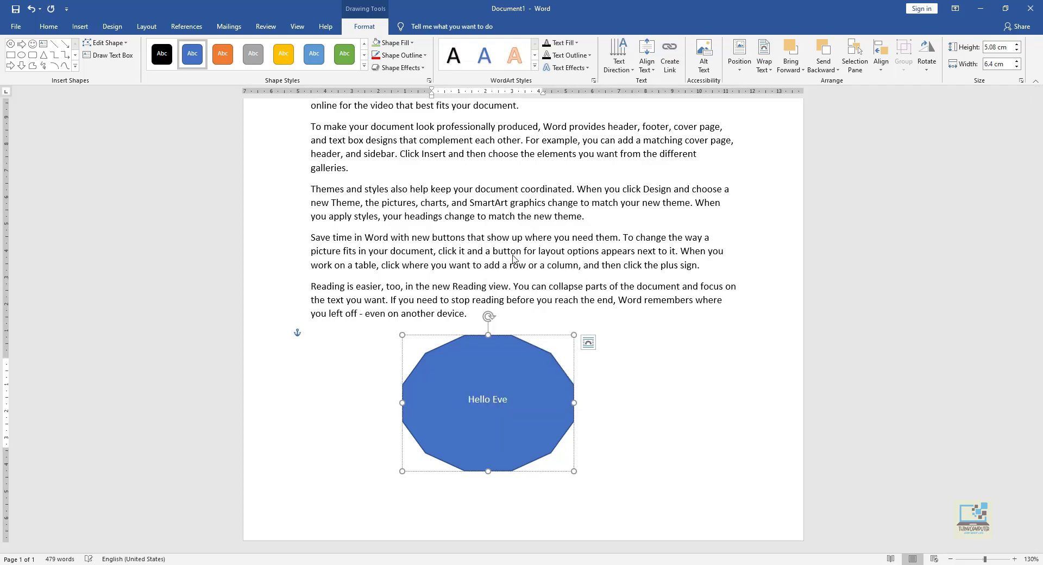
type("ryone")
left_click(650, 412)
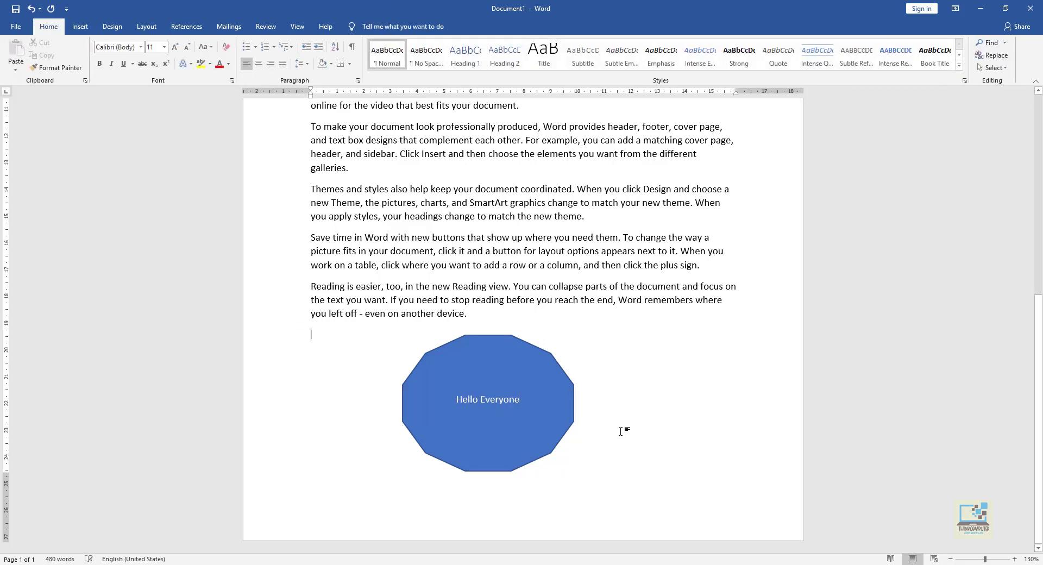
Step: Set the dodecagon's layout option to In Line with Text
scroll(474, 446, "up", 3)
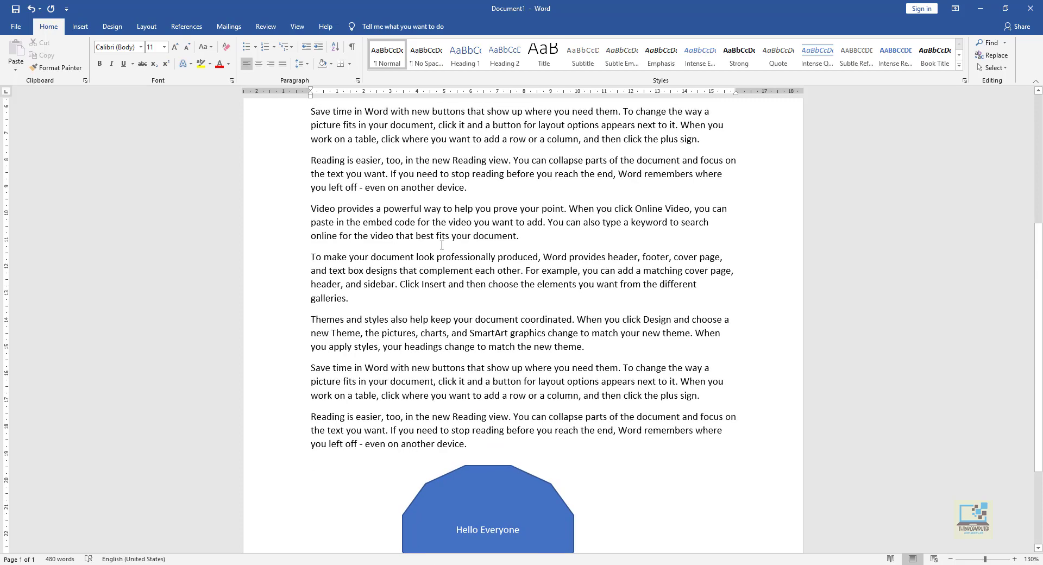
scroll(479, 433, "down", 4)
left_click(500, 435)
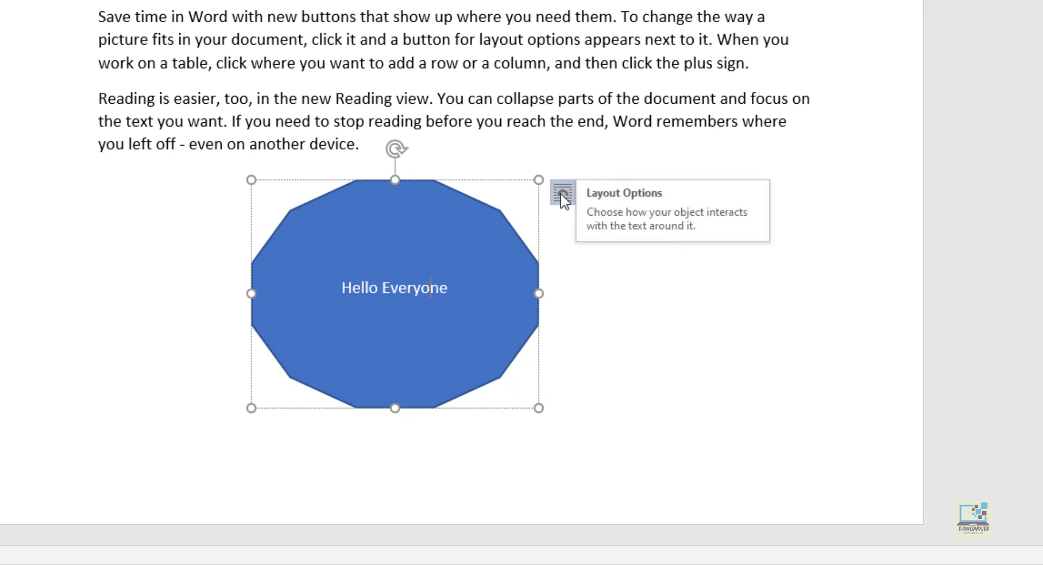
left_click(690, 394)
left_click(389, 226)
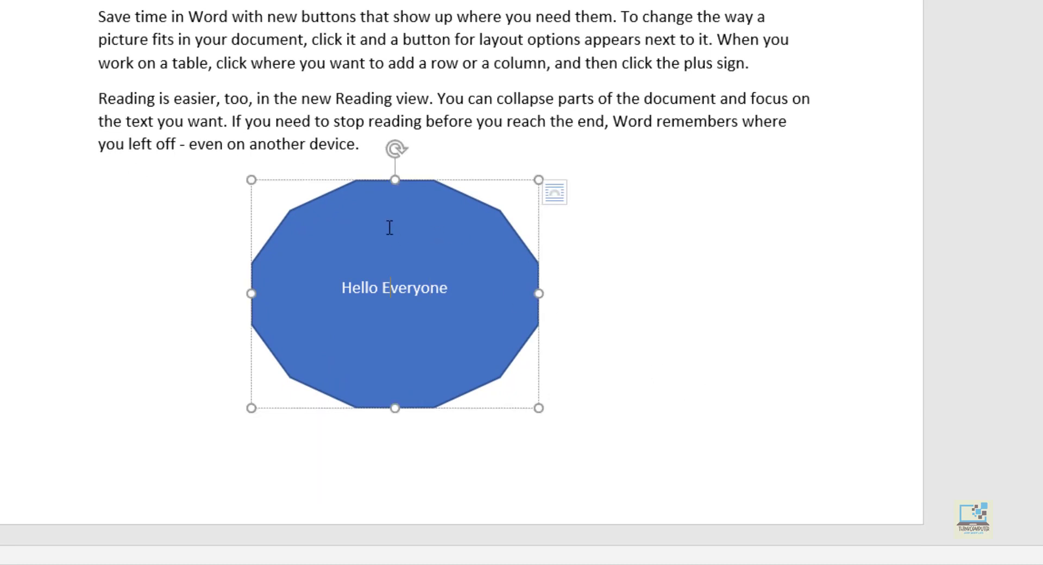
left_click(563, 193)
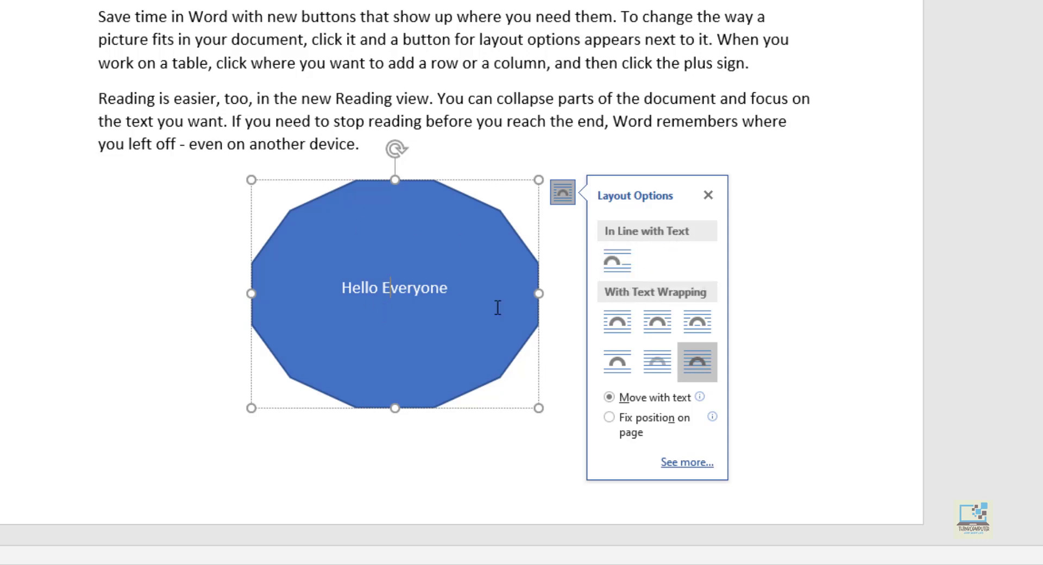
left_click(617, 261)
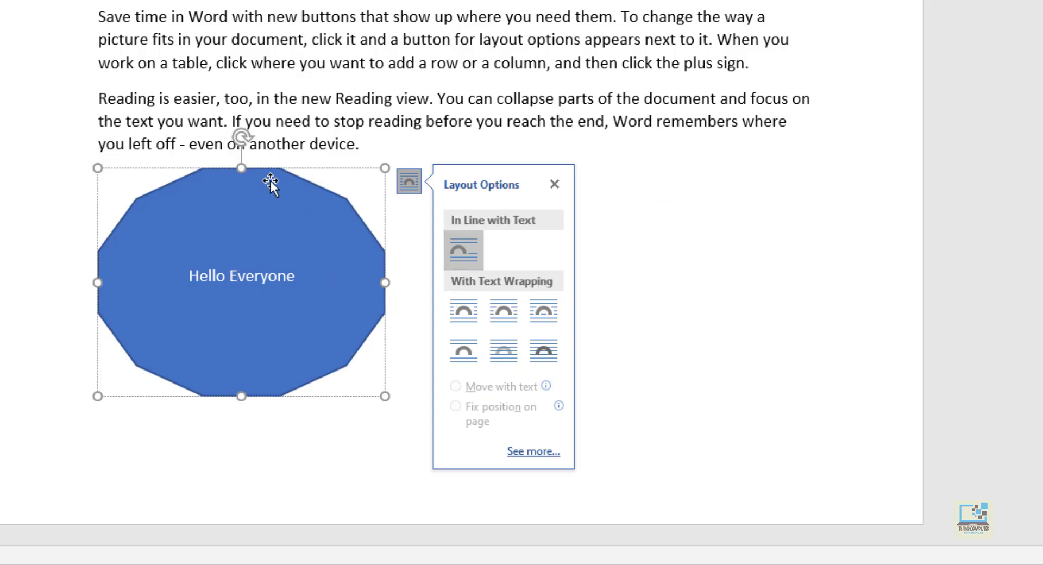
Step: Move the inline dodecagon up into the last "To make your document look professionally produced" paragraph, within the word "then" after "Click Insert and"
left_click(313, 82)
left_click_drag(307, 201, 483, 156)
scroll(567, 282, "up", 2)
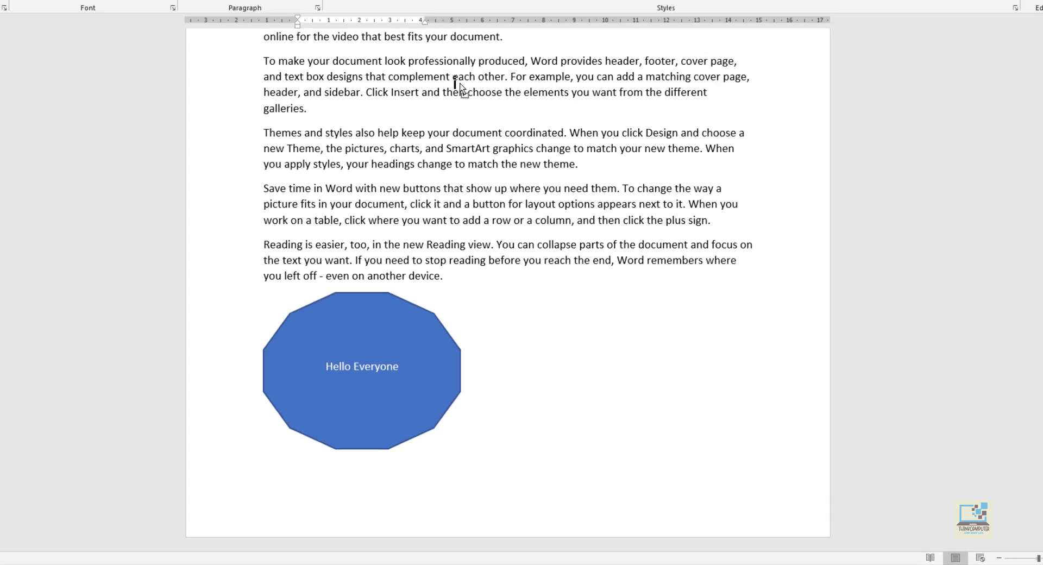
scroll(568, 281, "up", 5)
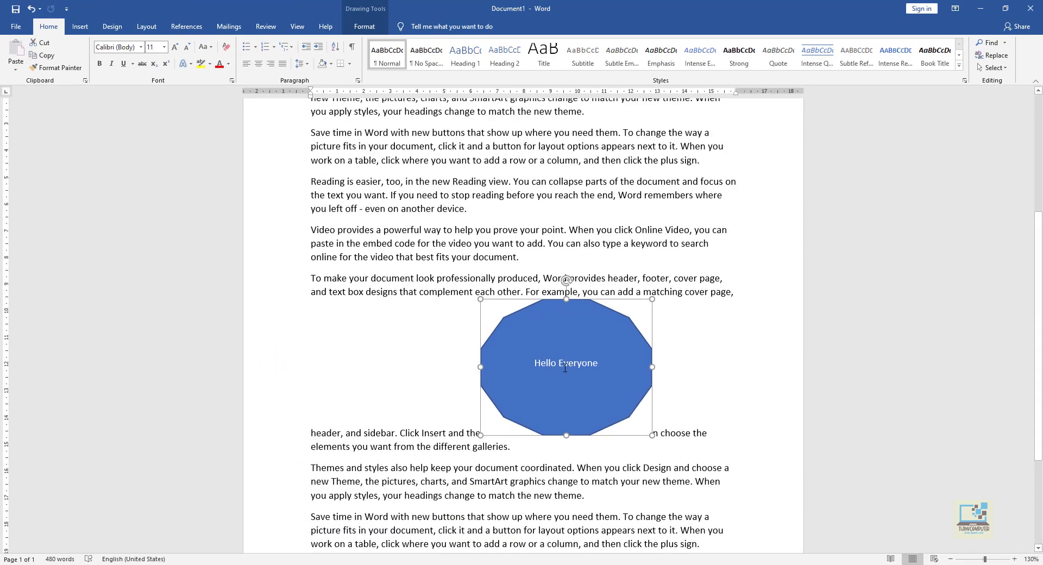
scroll(619, 470, "down", 5)
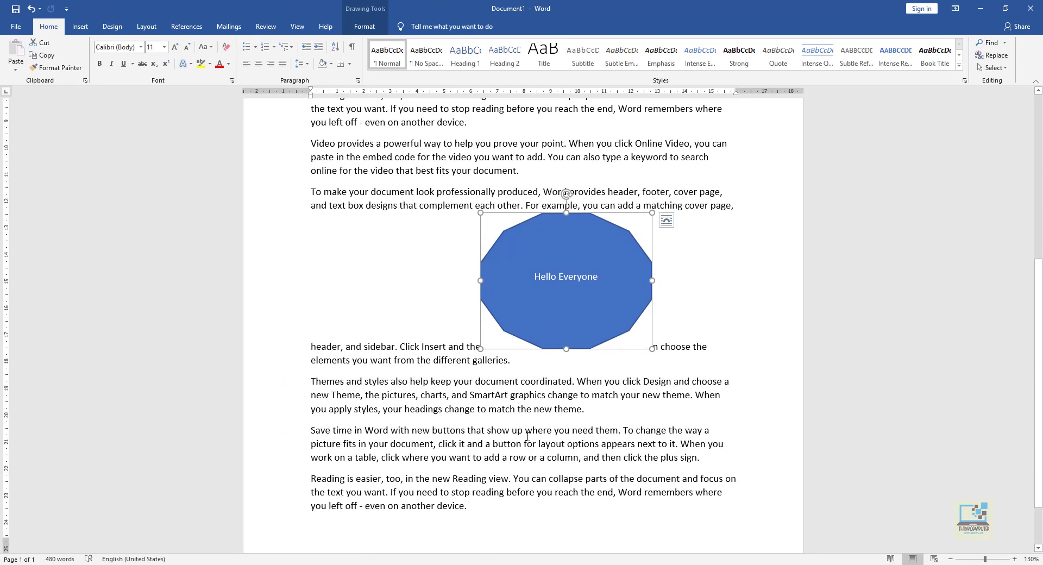
Step: Try the Top and Bottom, Square, Tight and Through text wrapping options on the dodecagon in turn
left_click(667, 221)
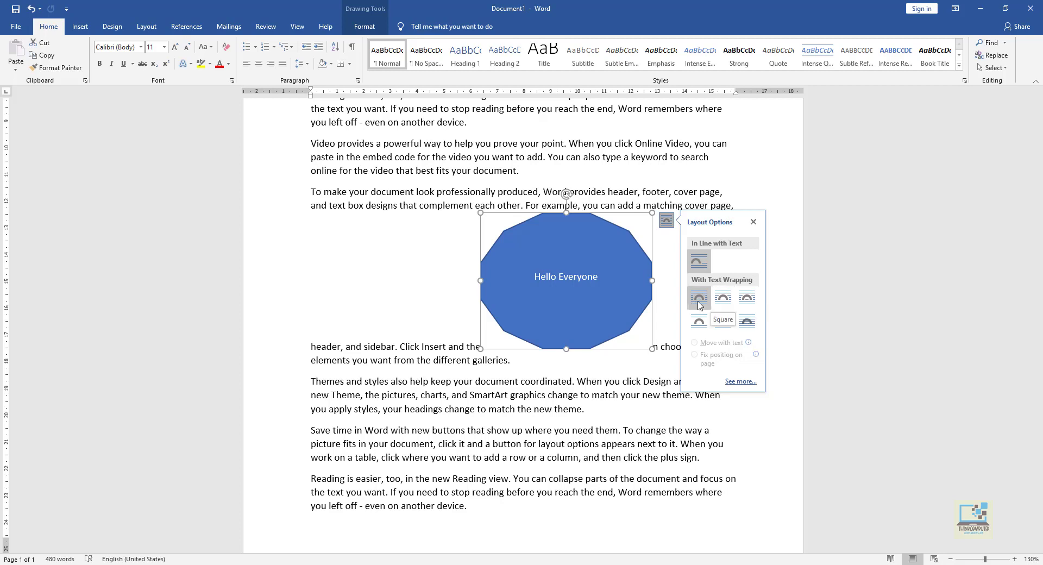
left_click(702, 327)
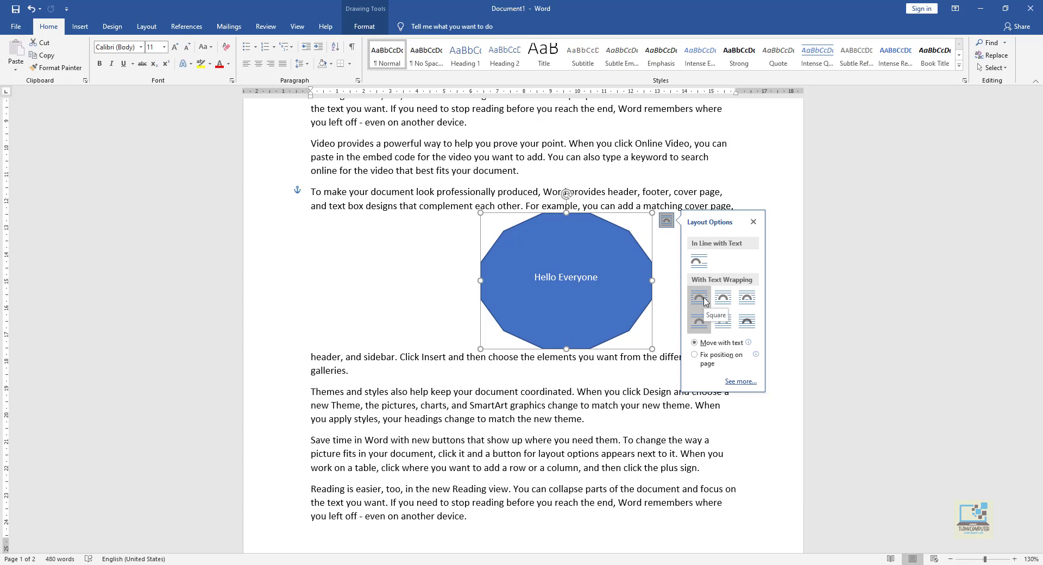
left_click(703, 301)
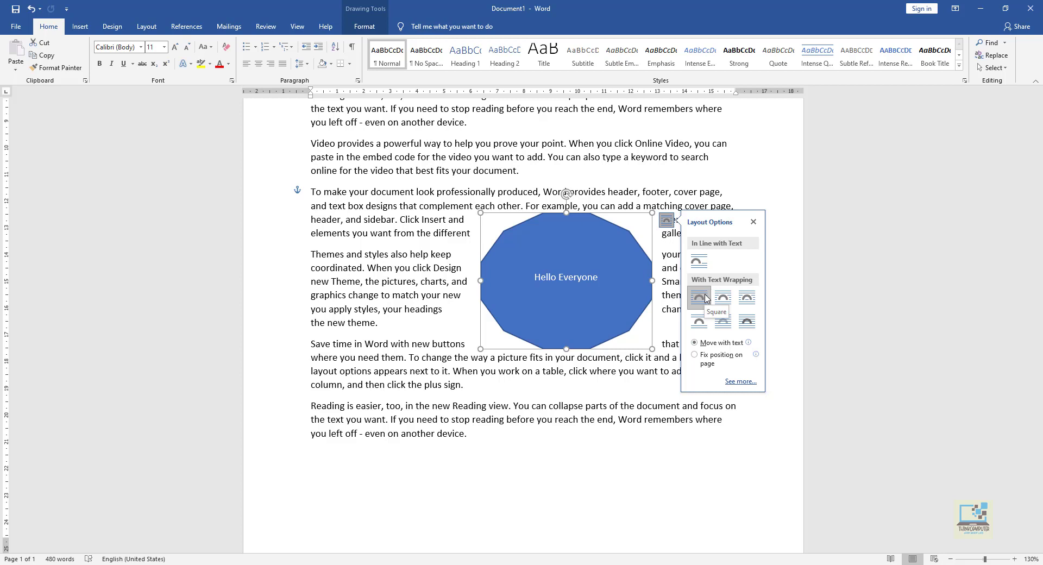
left_click(723, 297)
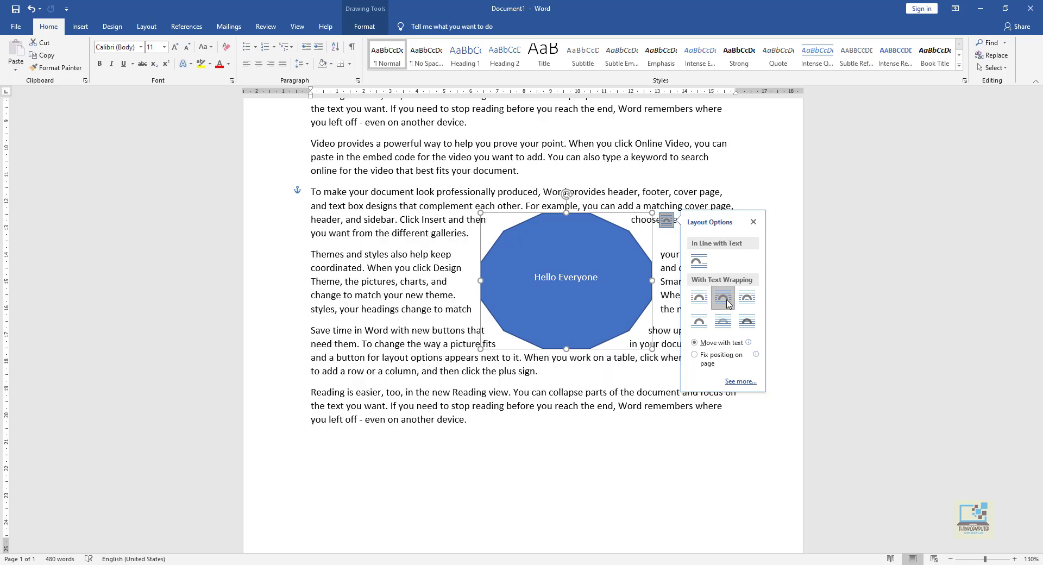
scroll(538, 220, "up", 3)
scroll(538, 220, "down", 4)
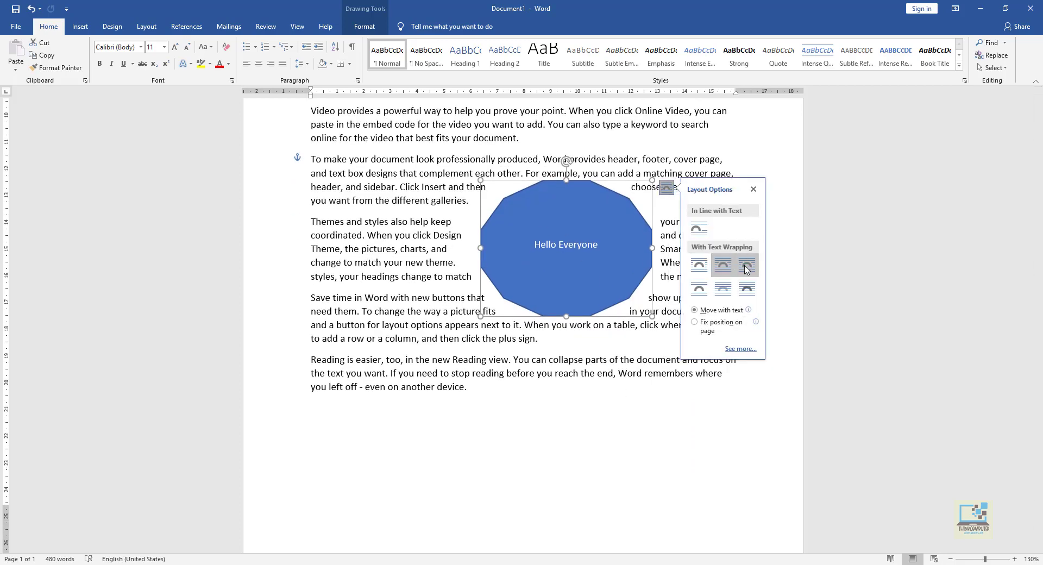
left_click(748, 271)
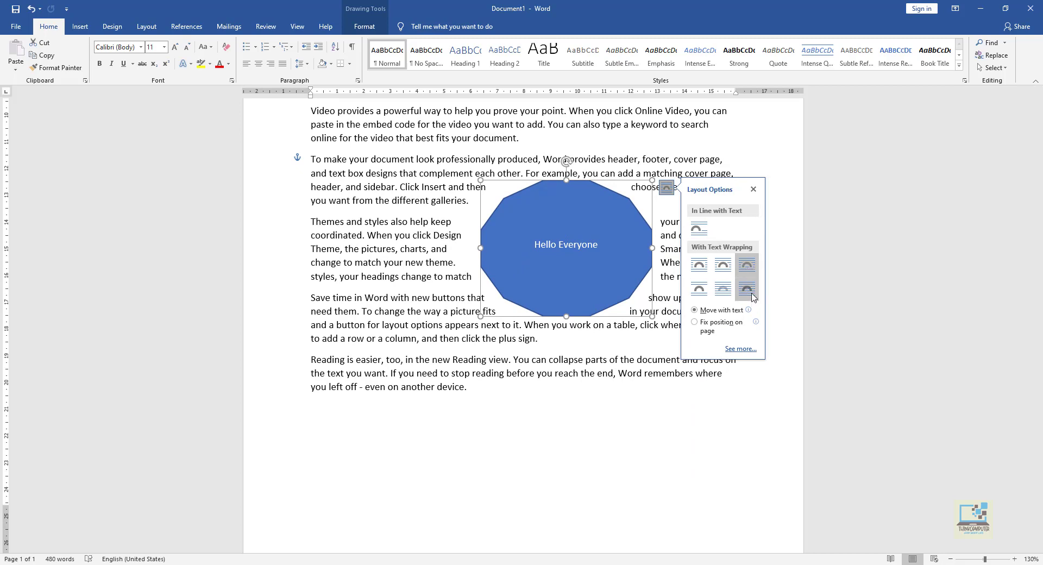
Step: Set the dodecagon's wrapping to In Front of Text and move it up over the middle "Save time in Word" and "Reading is easier" paragraphs
left_click(747, 289)
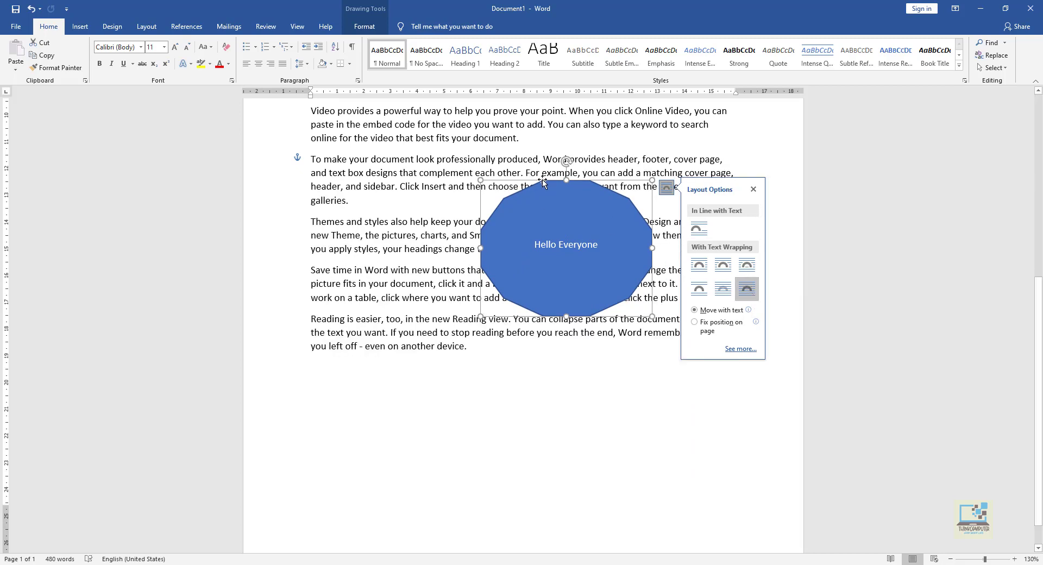
left_click_drag(545, 184, 478, 115)
scroll(550, 333, "up", 3)
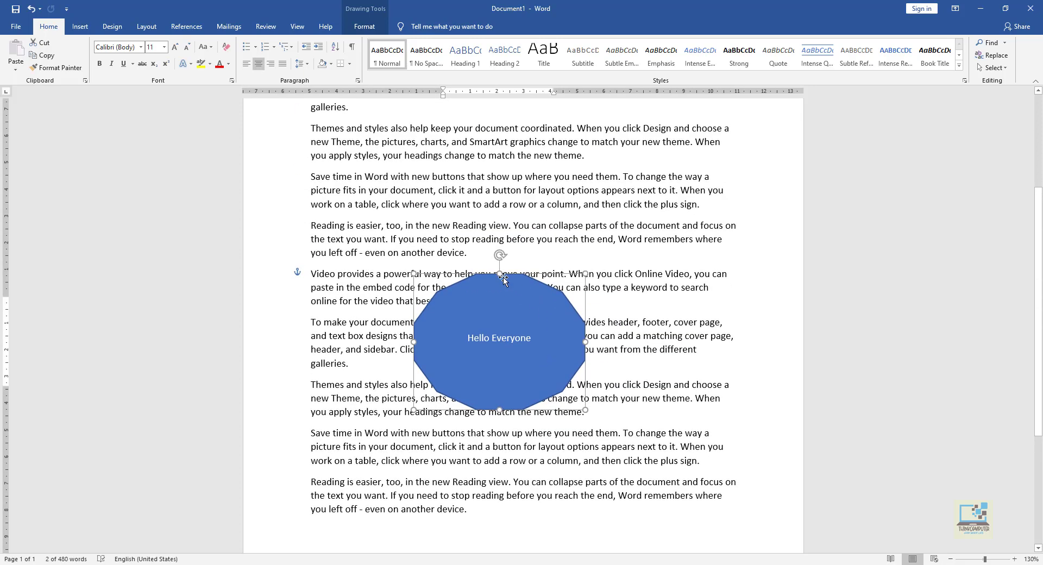
left_click_drag(506, 277, 528, 191)
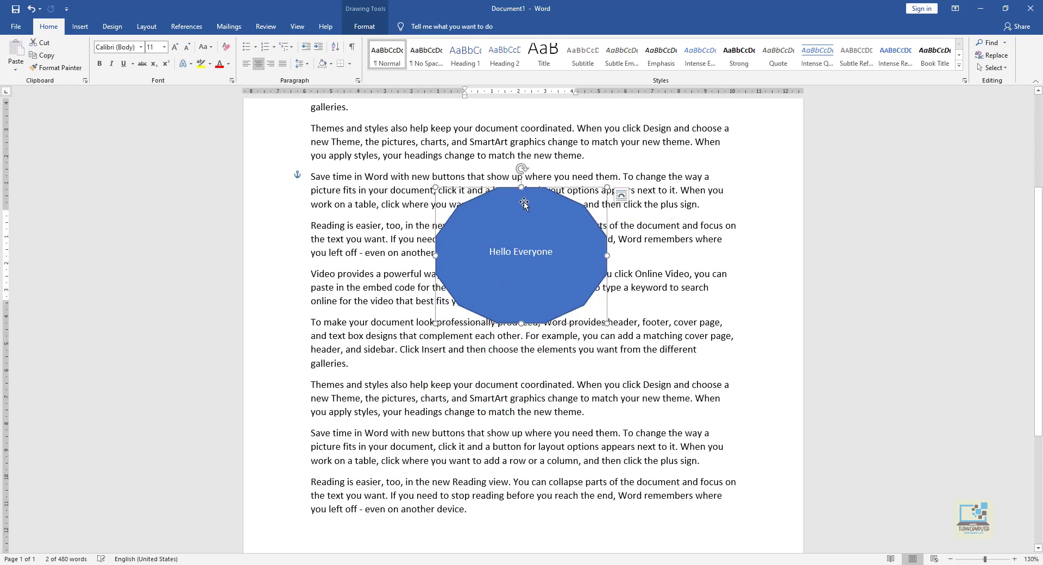
Step: Set the dodecagon's layout option to Behind Text, move it down behind the last "Video provides a powerful way" paragraph, and deselect it
left_click(621, 194)
left_click(677, 296)
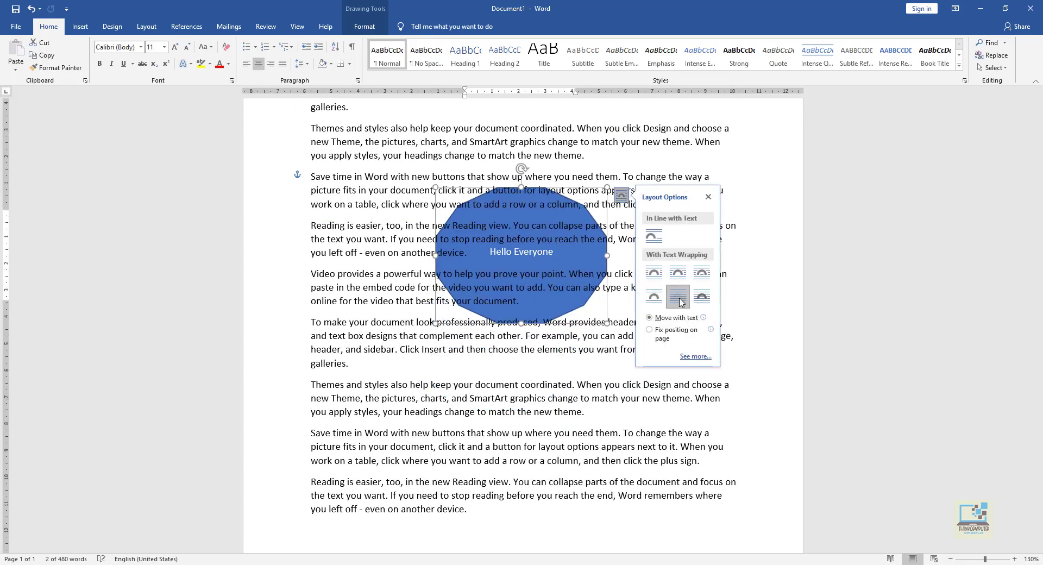
left_click_drag(542, 192, 531, 275)
scroll(501, 282, "down", 1)
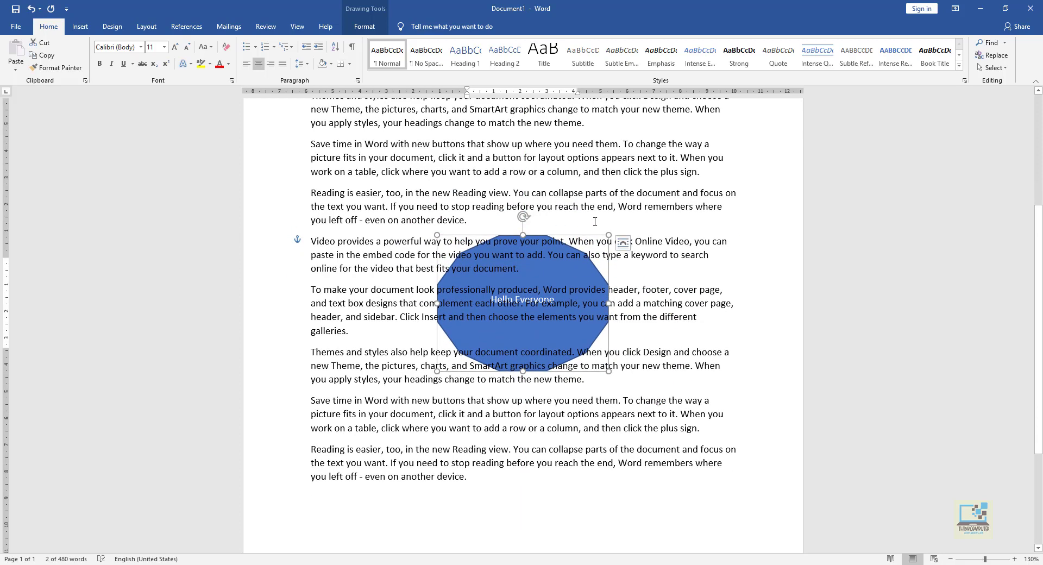
left_click(581, 517)
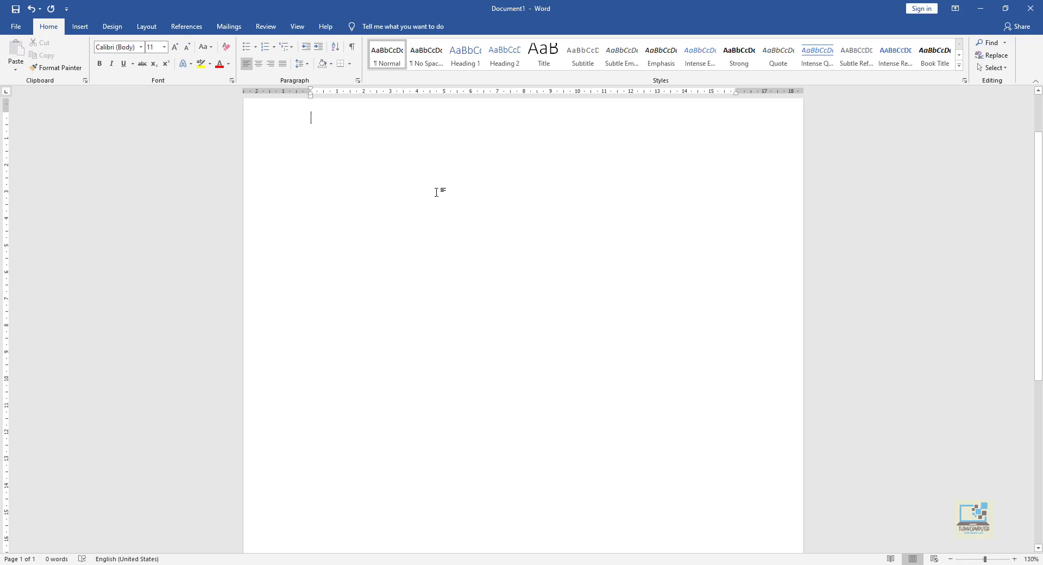
Step: Insert a new drawing canvas at the start of the blank page
left_click(81, 26)
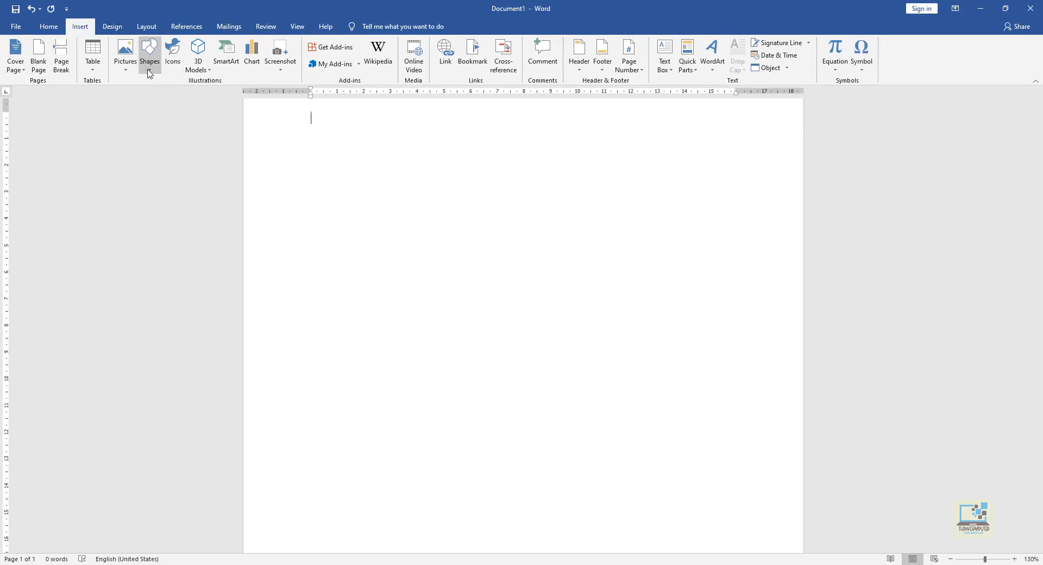
left_click(150, 64)
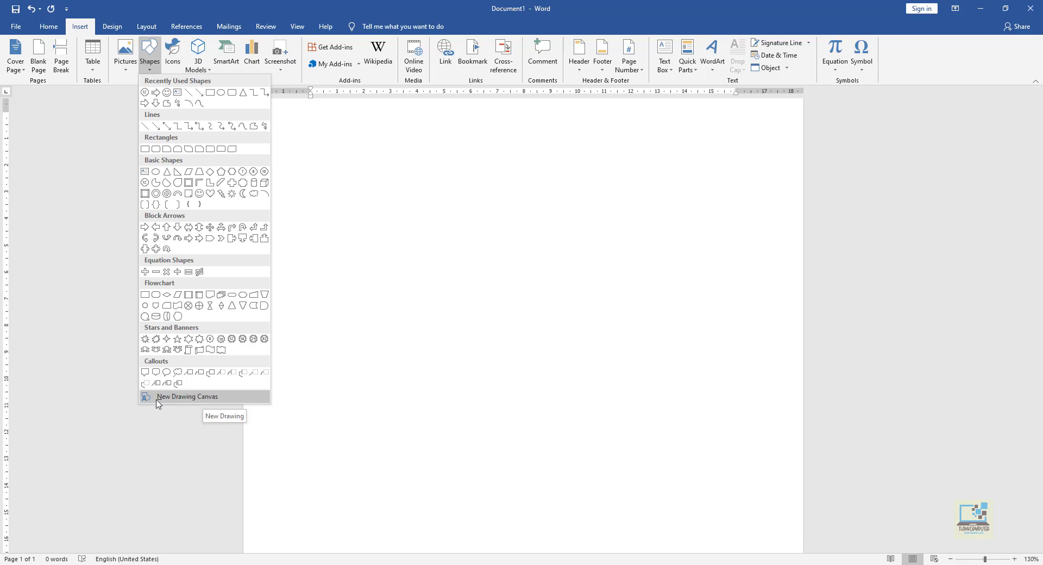
left_click(227, 398)
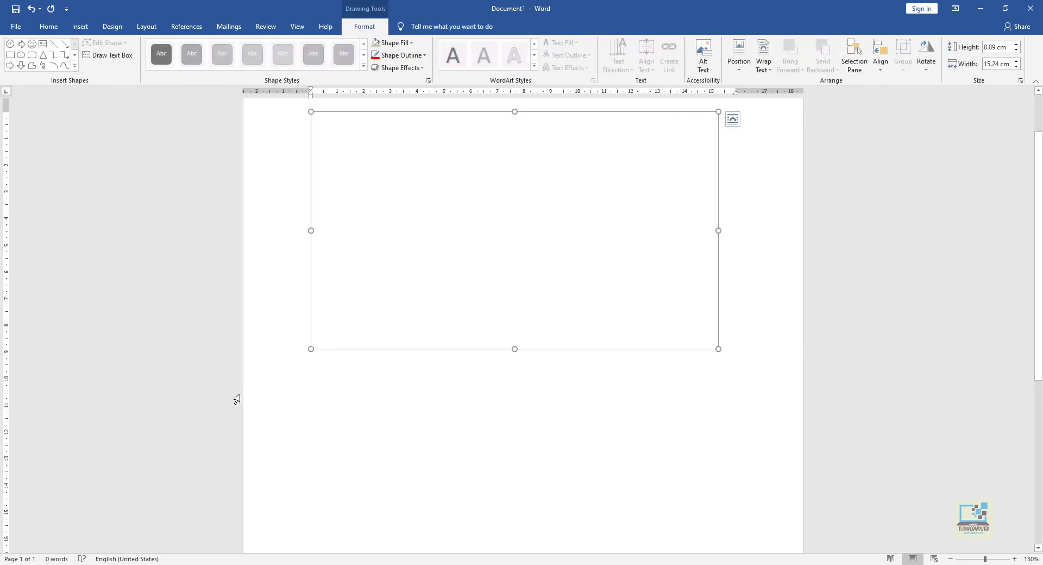
scroll(415, 303, "up", 2)
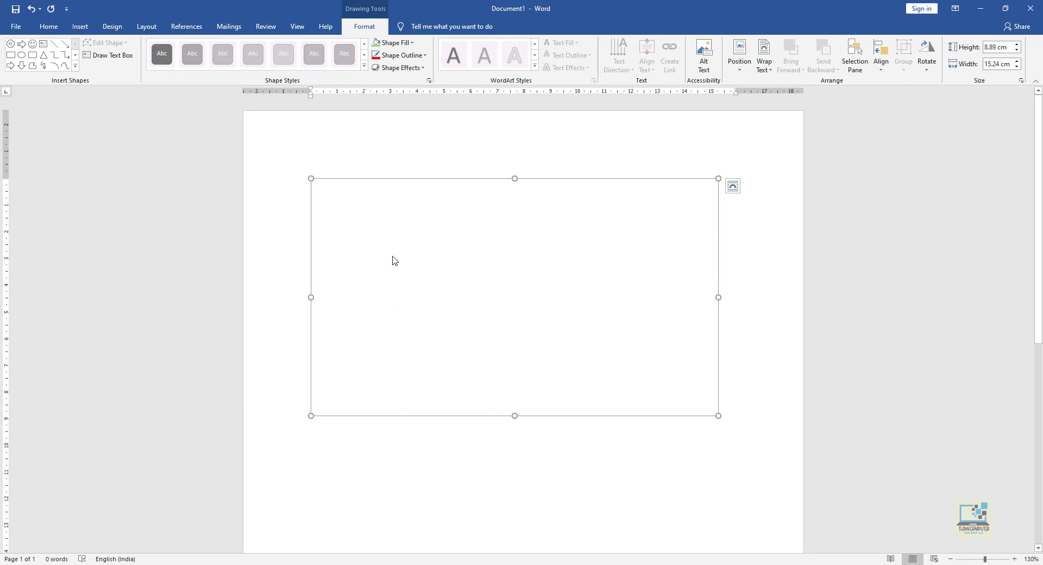
Step: Draw three lines joined end to end inside the drawing canvas to form a triangle about 8.2 cm wide
left_click(55, 43)
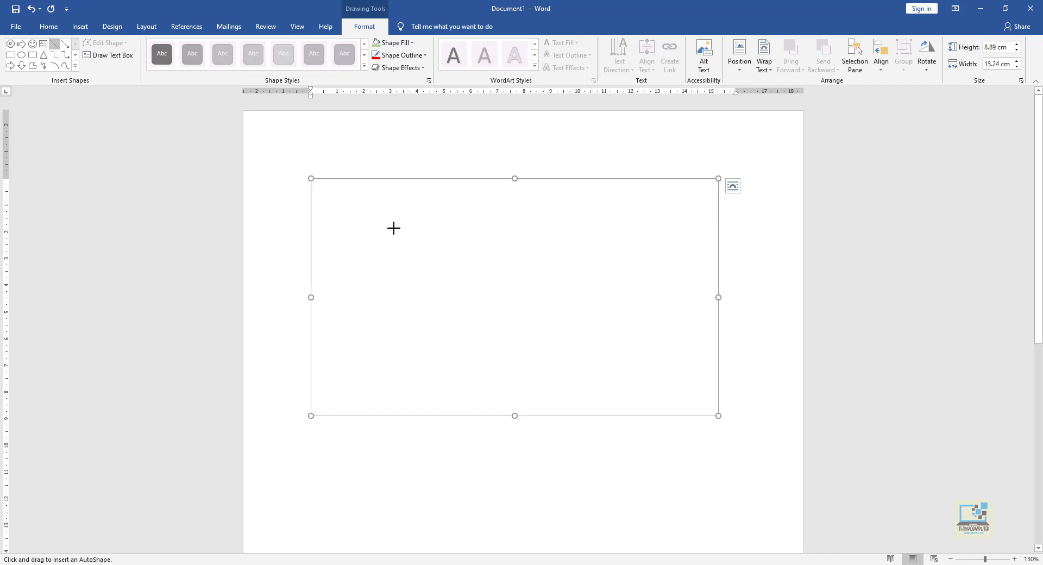
left_click_drag(387, 224, 604, 243)
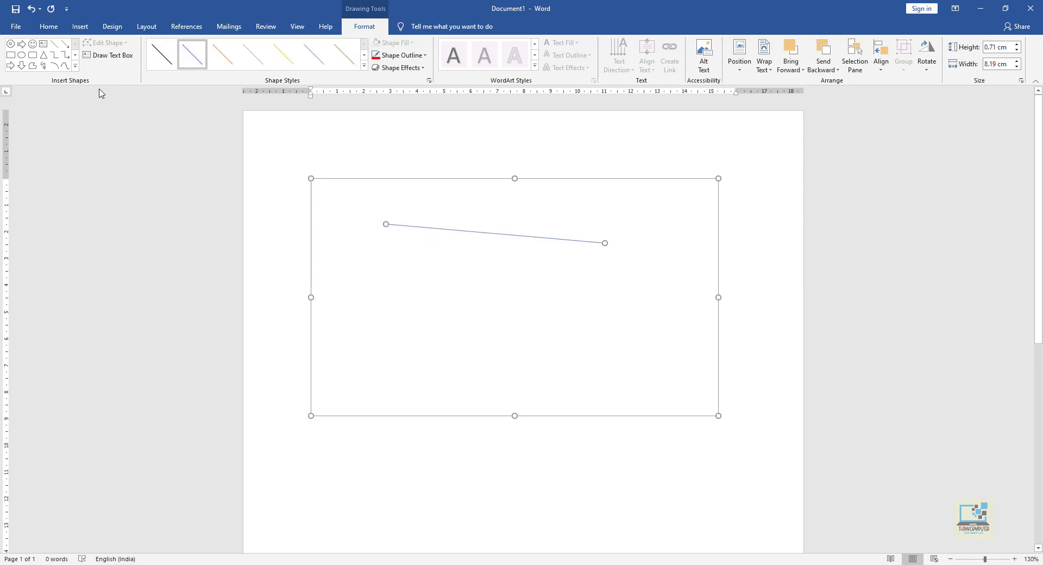
left_click(58, 45)
left_click_drag(445, 366, 388, 223)
left_click(54, 44)
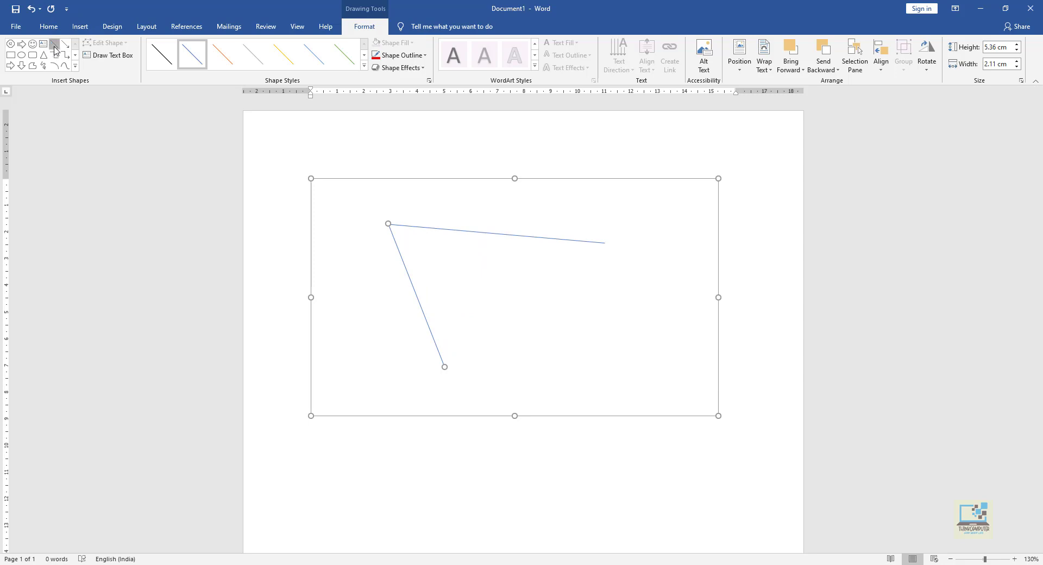
left_click_drag(445, 367, 605, 243)
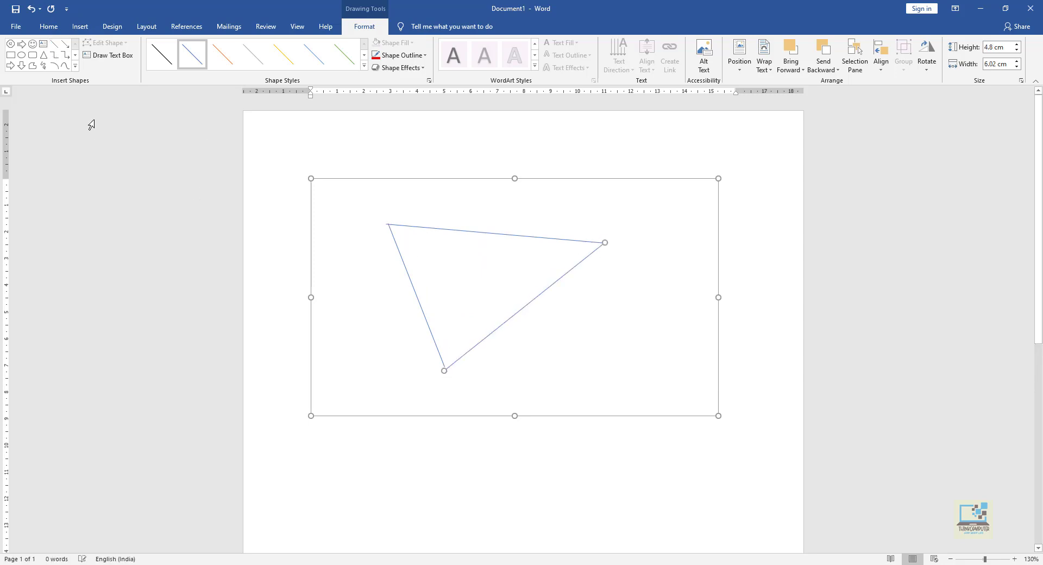
Step: Draw a rectangle about 3.88 cm high and 6.28 cm wide in the canvas, overlapping the triangle's lower part
left_click(11, 55)
left_click_drag(454, 265, 622, 370)
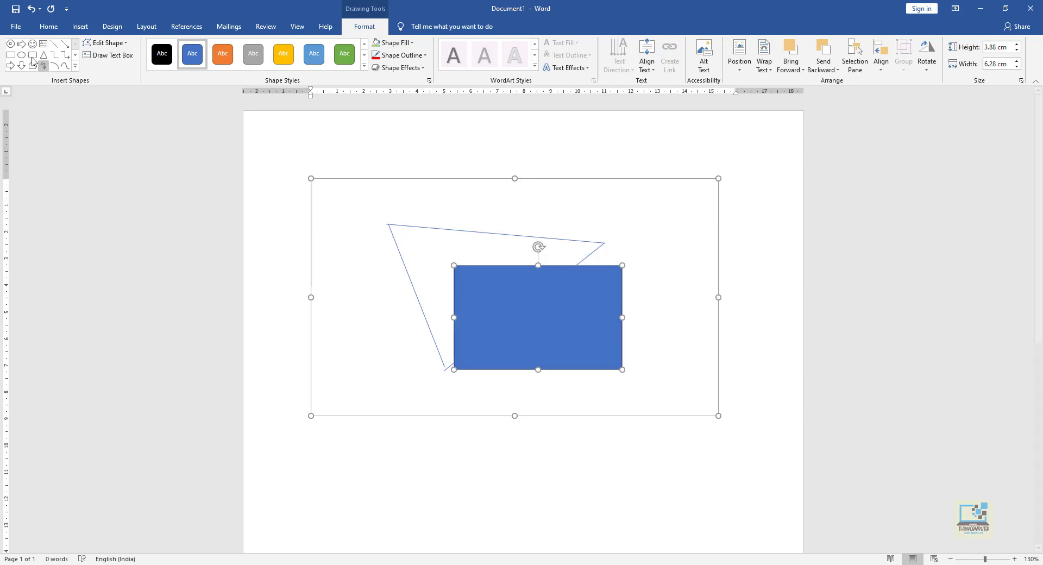
left_click(75, 66)
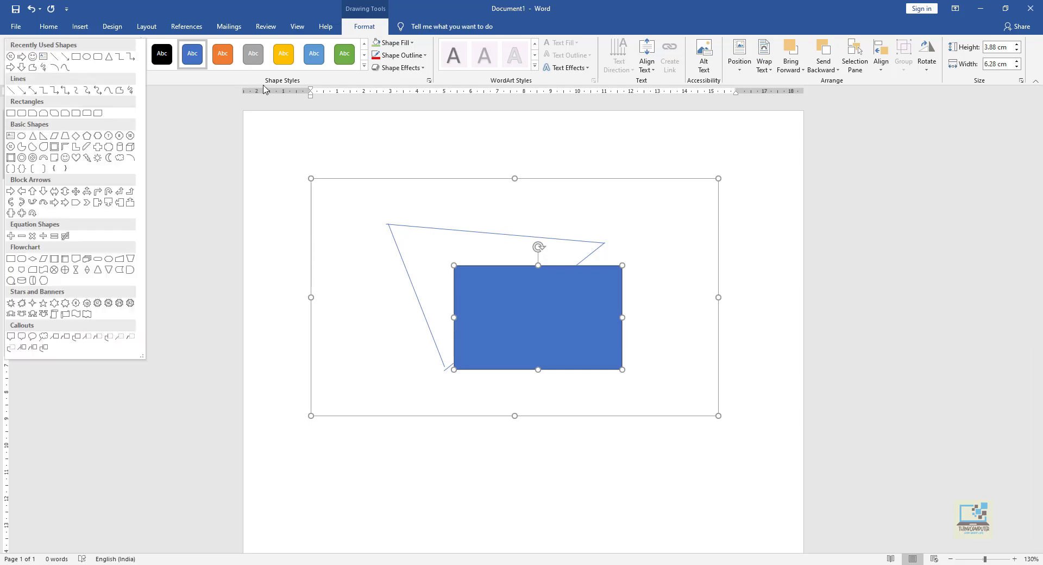
key("Escape")
left_click(475, 231)
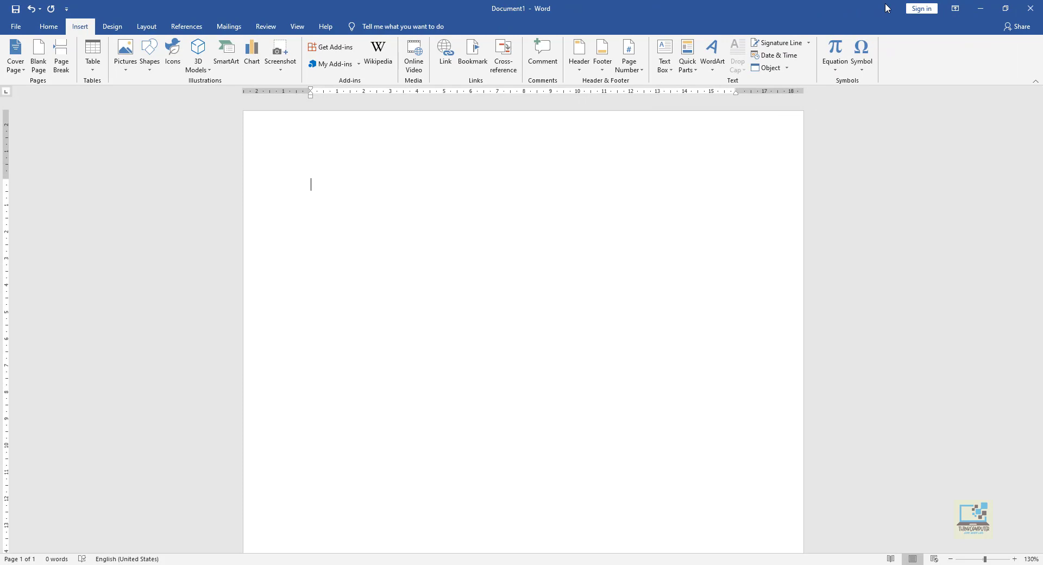
Step: Insert a WordArt object in the bold black style with a blue hard shadow
left_click(712, 65)
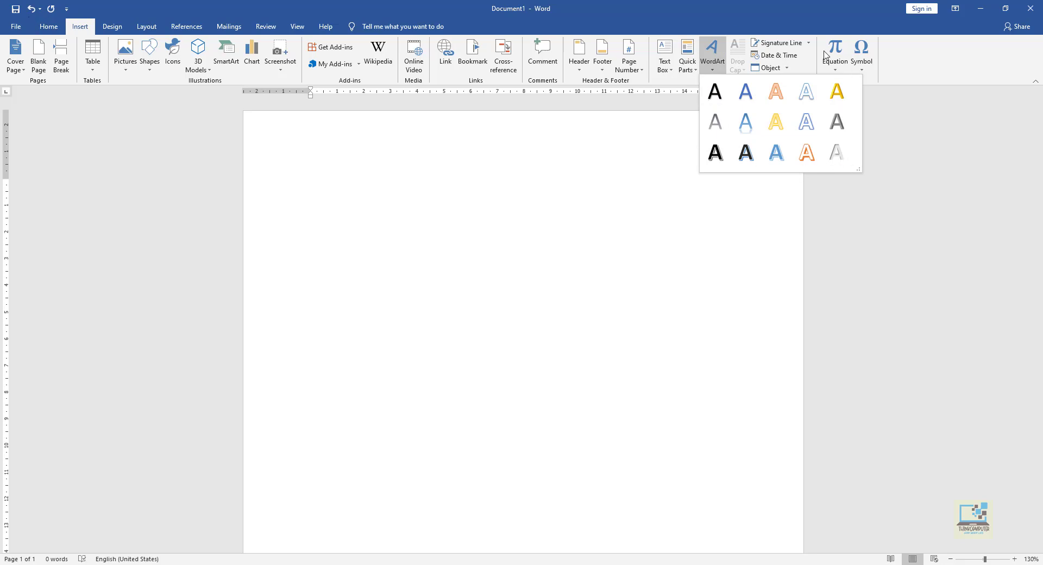
left_click(700, 2)
left_click(711, 71)
left_click(746, 152)
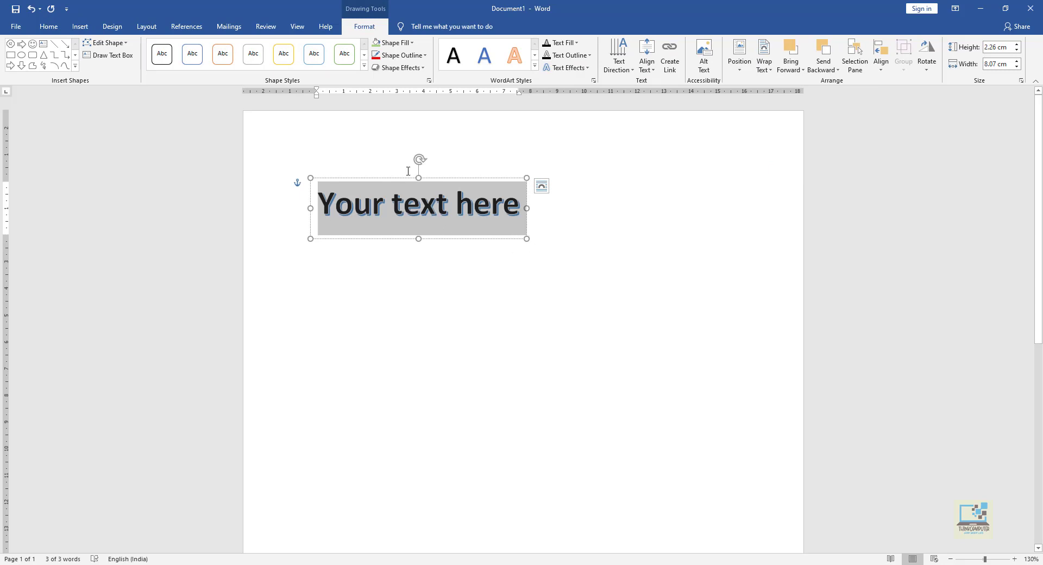
mouse_move(423, 157)
left_mouse_down()
mouse_move(373, 158)
mouse_move(431, 158)
mouse_move(416, 154)
left_mouse_up()
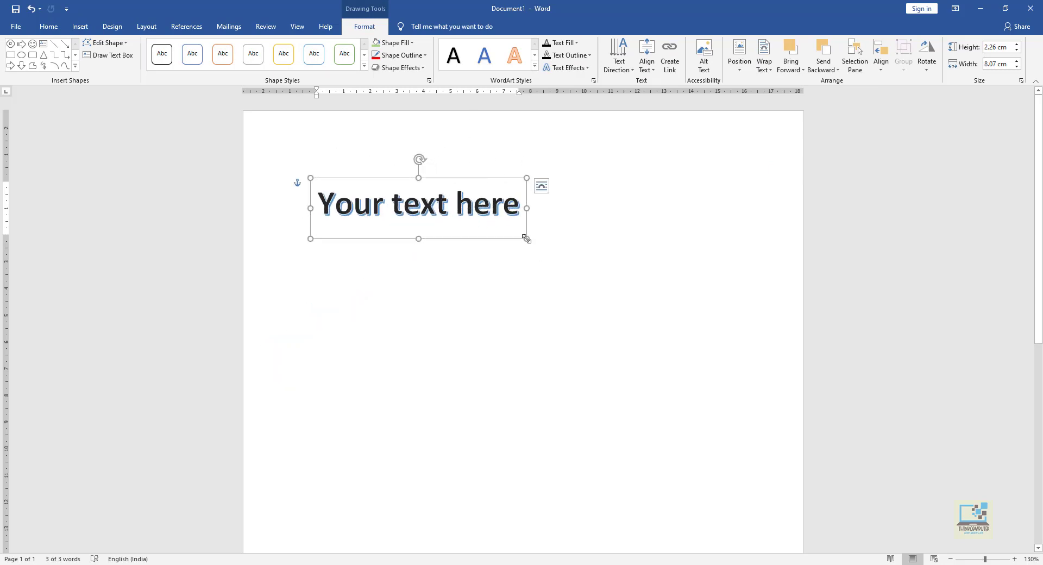
Step: Enlarge the WordArt box to about 2.68 cm high and 13.03 cm wide, and replace its placeholder text with "ThinkComputer"
left_click_drag(526, 237, 659, 250)
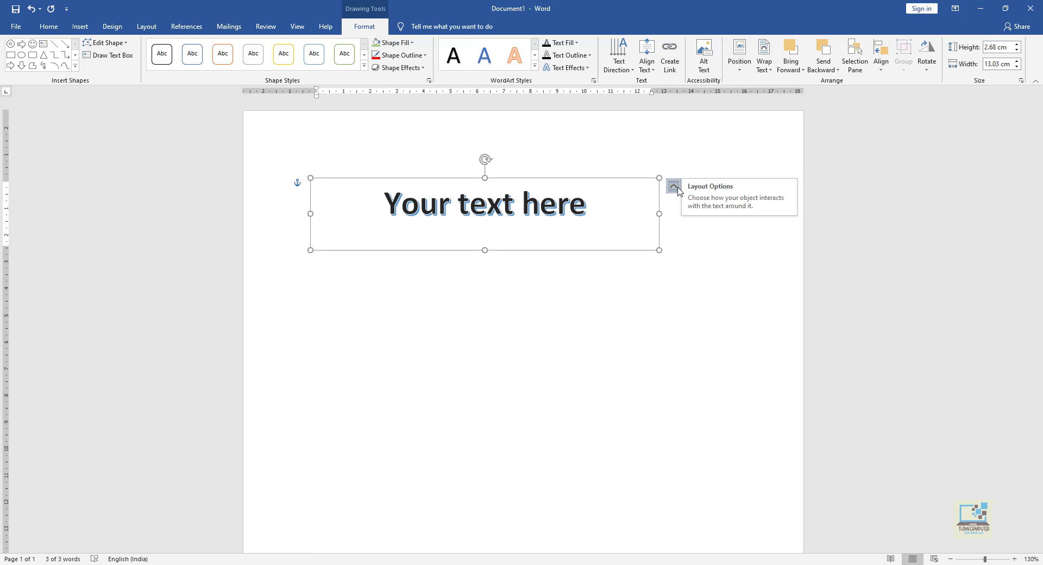
left_click(678, 188)
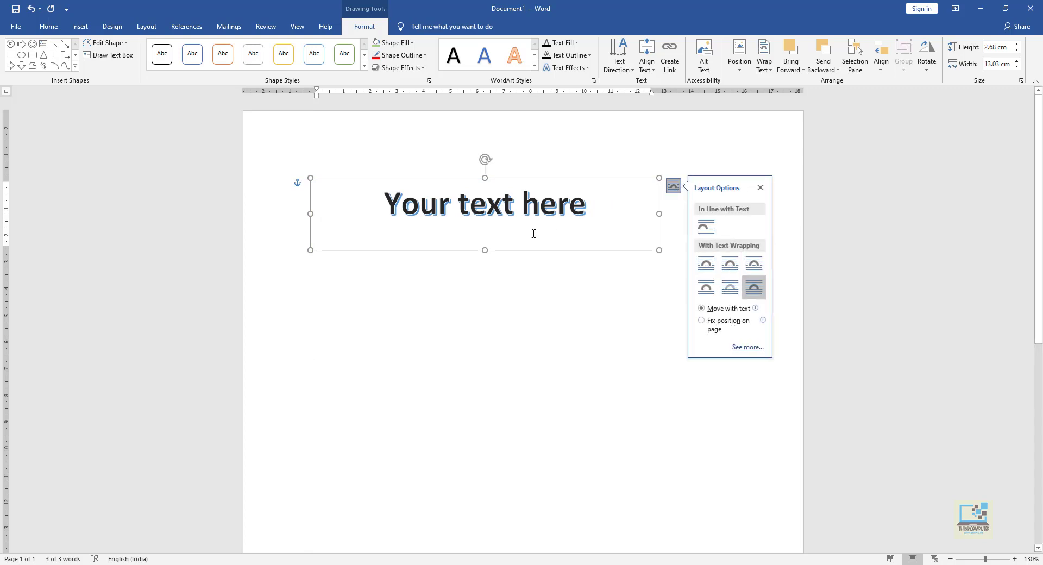
left_click_drag(591, 205, 367, 205)
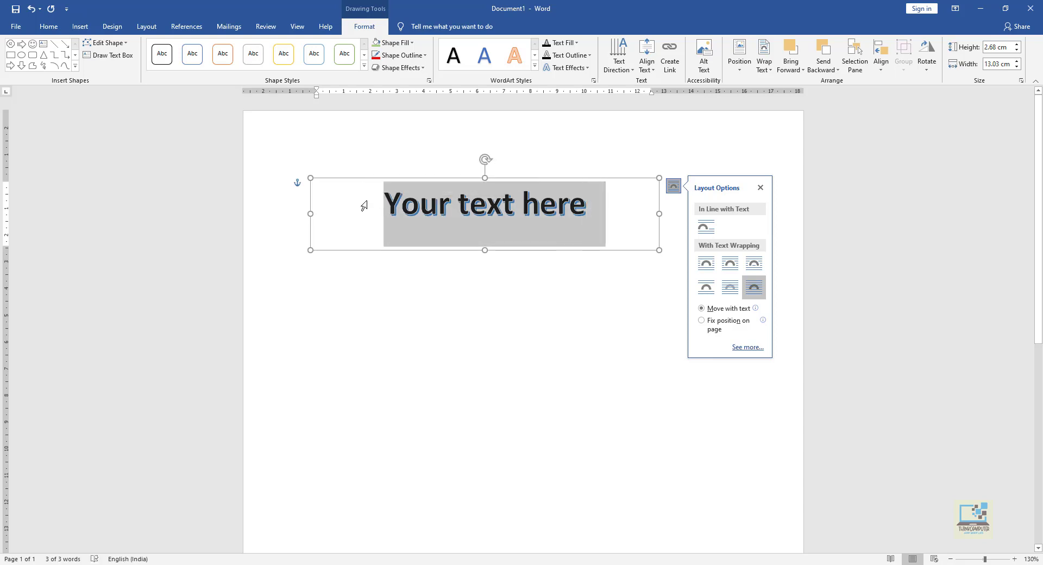
type("ThinkComputer")
Step: Apply the third-row solid light blue theme style to the WordArt box and the black style with blue shadow to its text
left_click(364, 66)
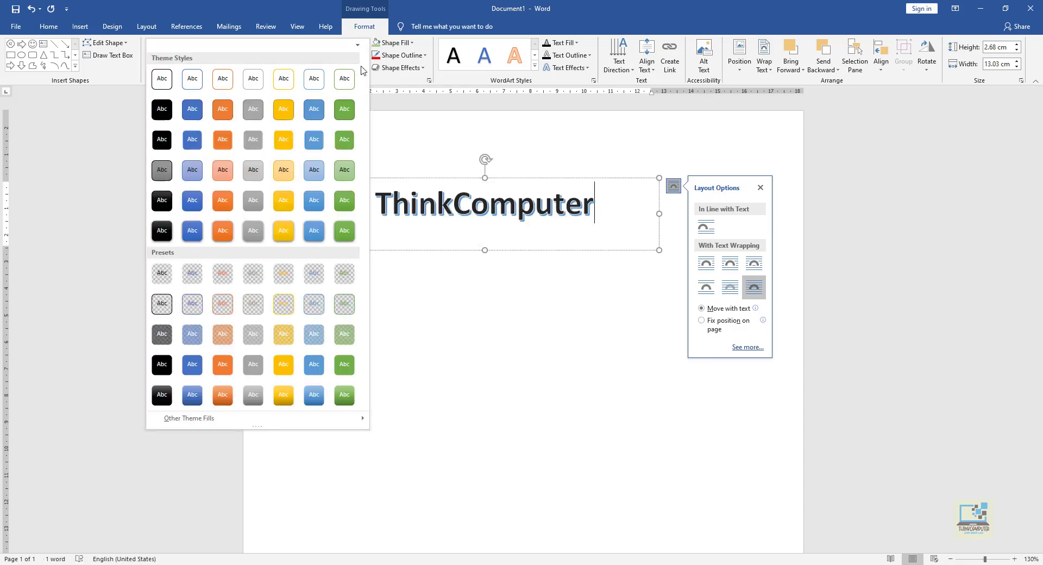
left_click(606, 210)
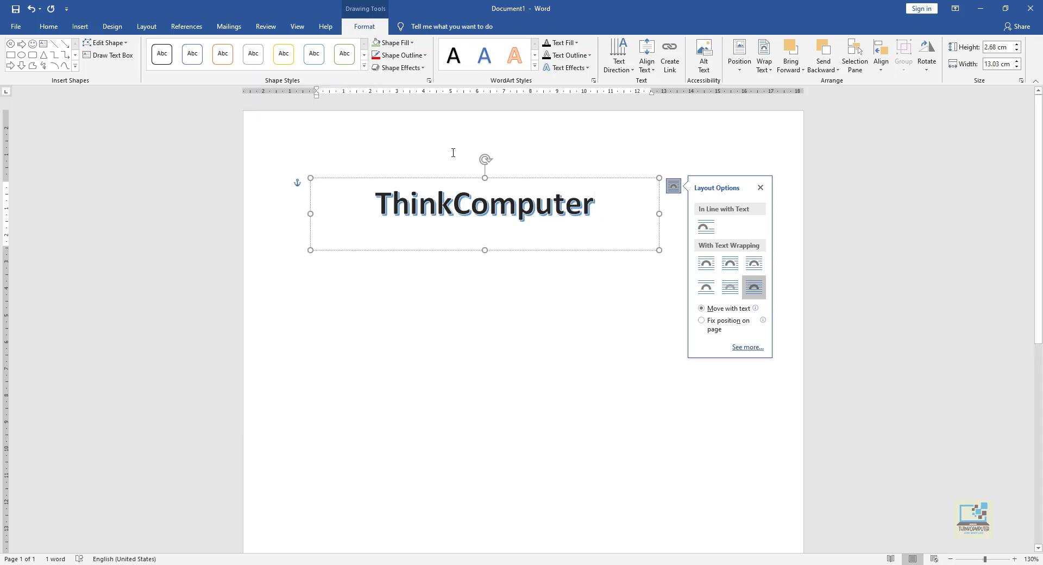
left_click(364, 65)
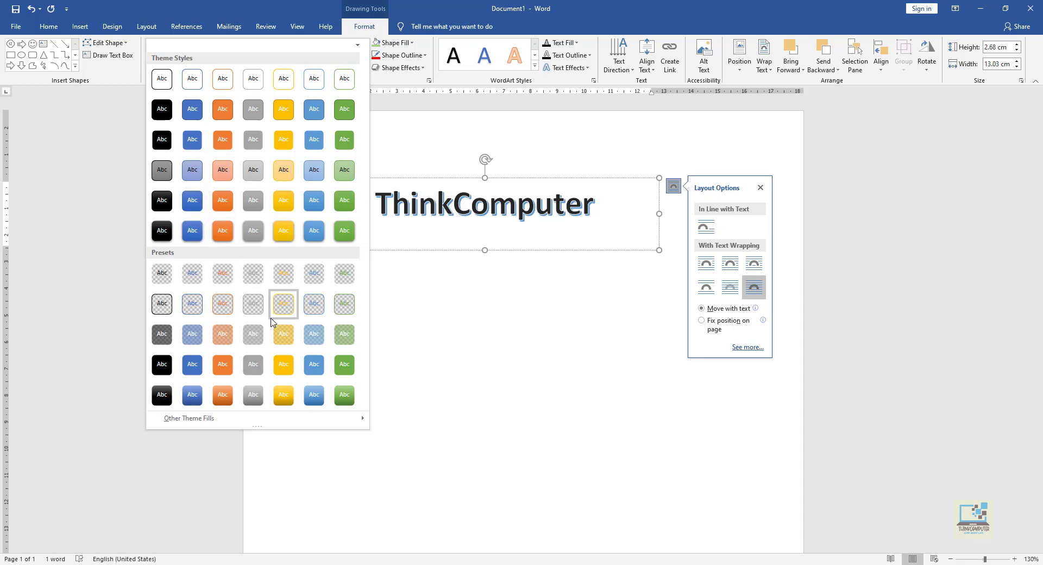
left_click(313, 138)
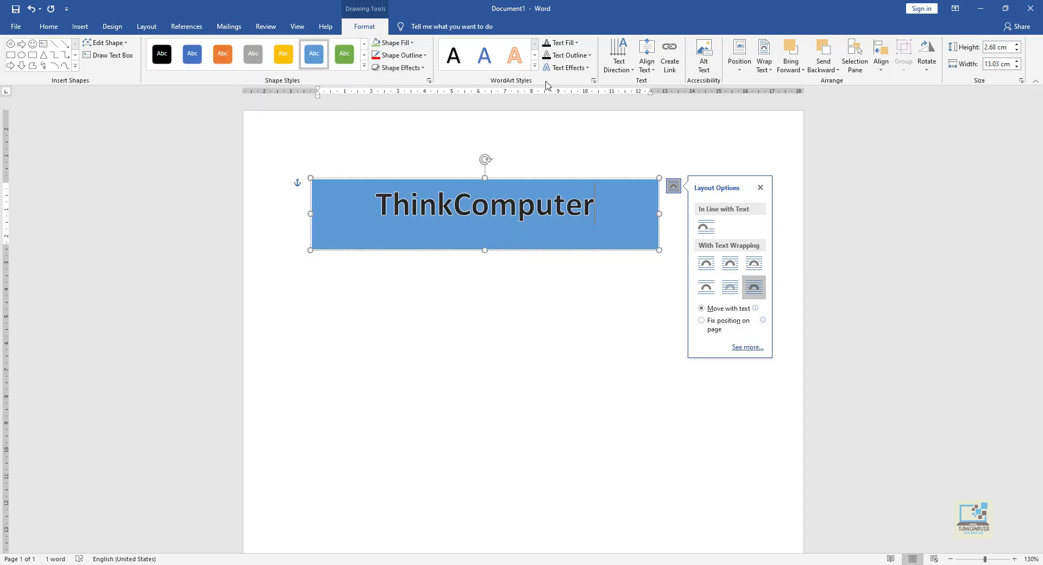
left_click(535, 66)
left_click(482, 114)
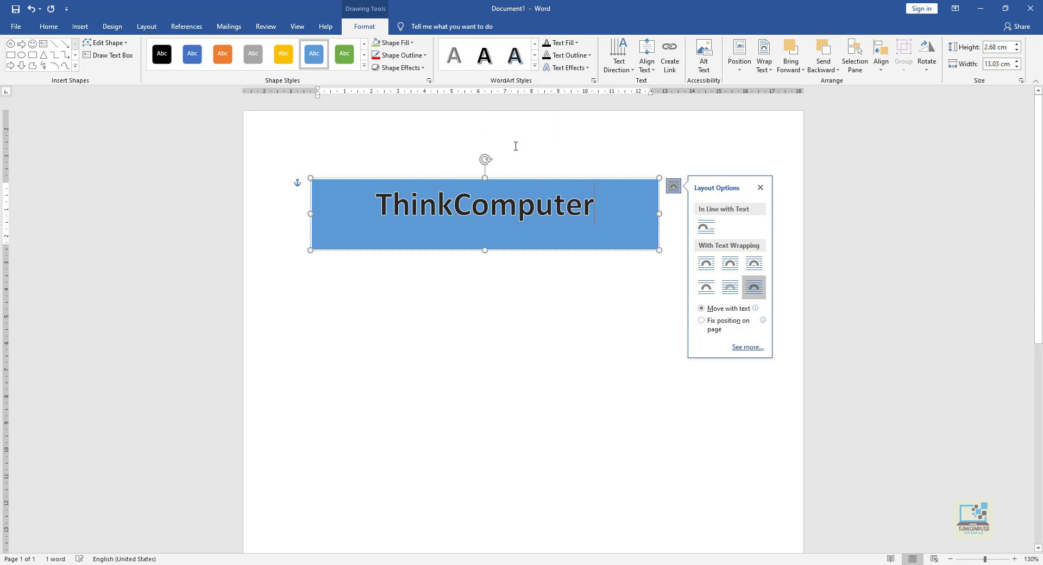
Step: Fill the WordArt box with light green and give it a dark blue-grey outline
left_click(413, 43)
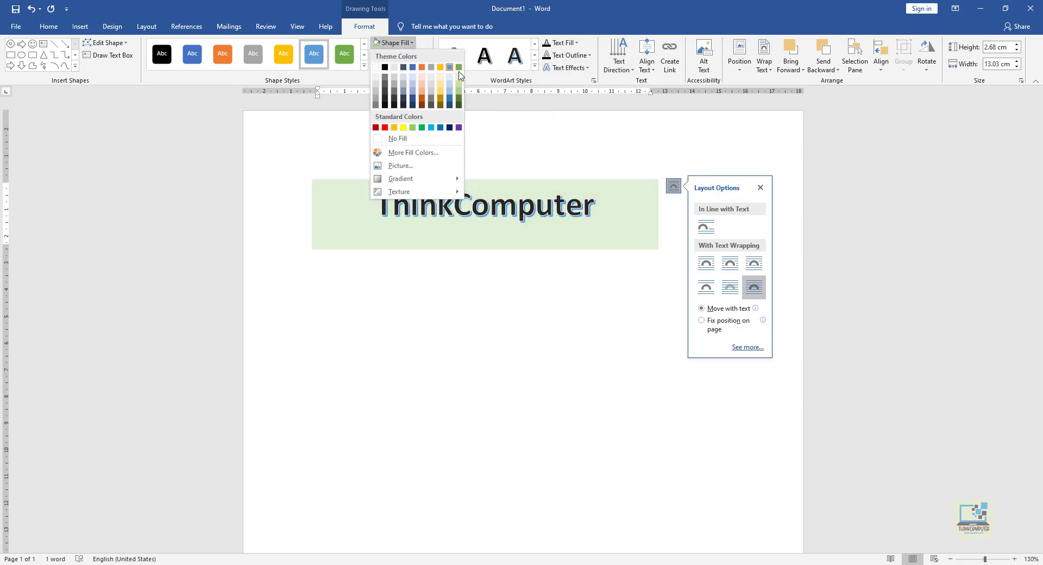
left_click(459, 90)
left_click(399, 55)
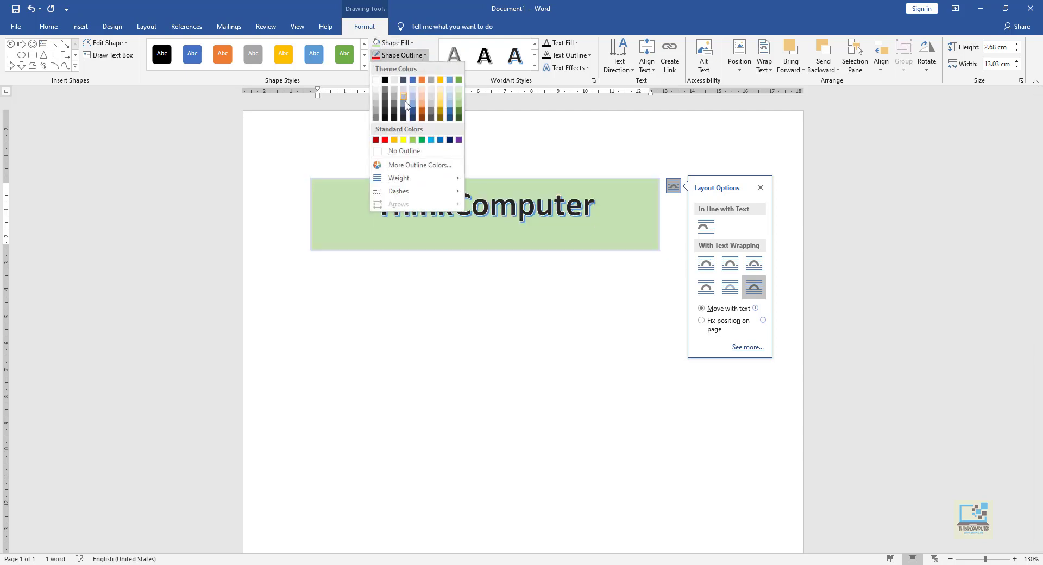
left_click(403, 113)
Step: Apply the first preset shape effect in the third row to the WordArt box and deselect it
left_click(400, 67)
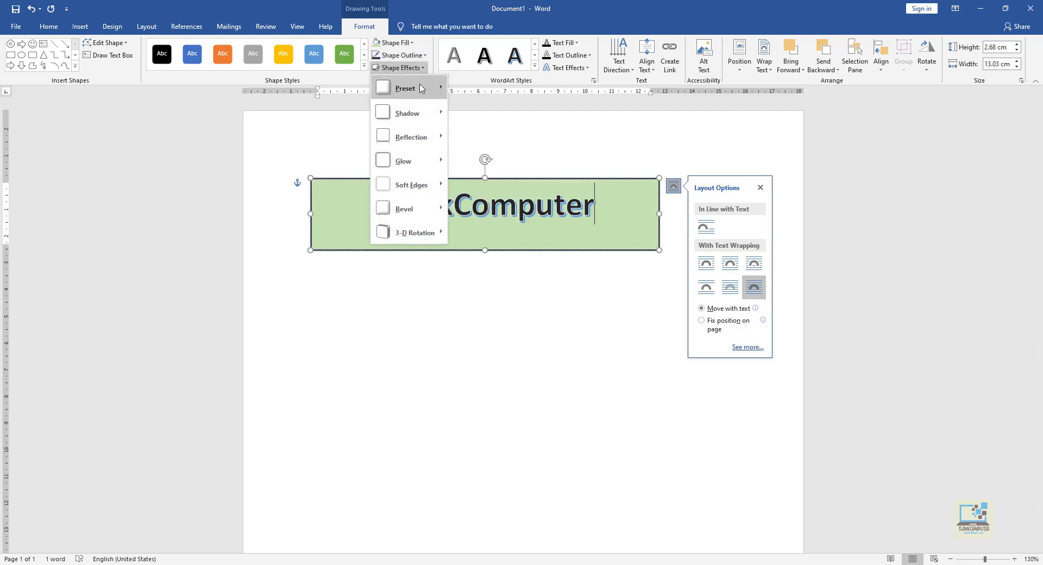
mouse_move(421, 88)
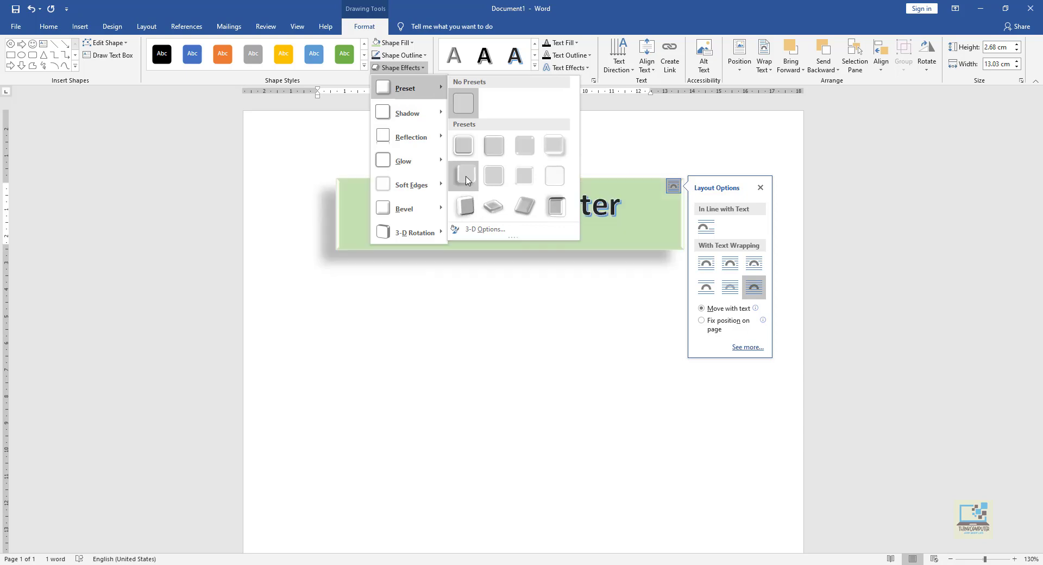
left_click(465, 205)
left_click(558, 330)
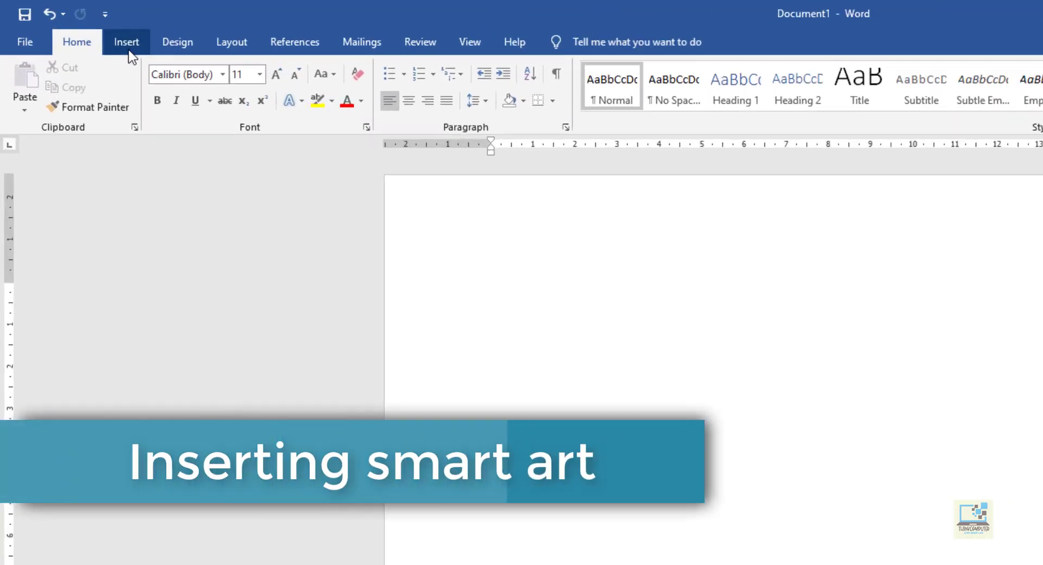
Step: Insert a Basic Pyramid SmartArt graphic from the Pyramid category into the blank document
left_click(81, 28)
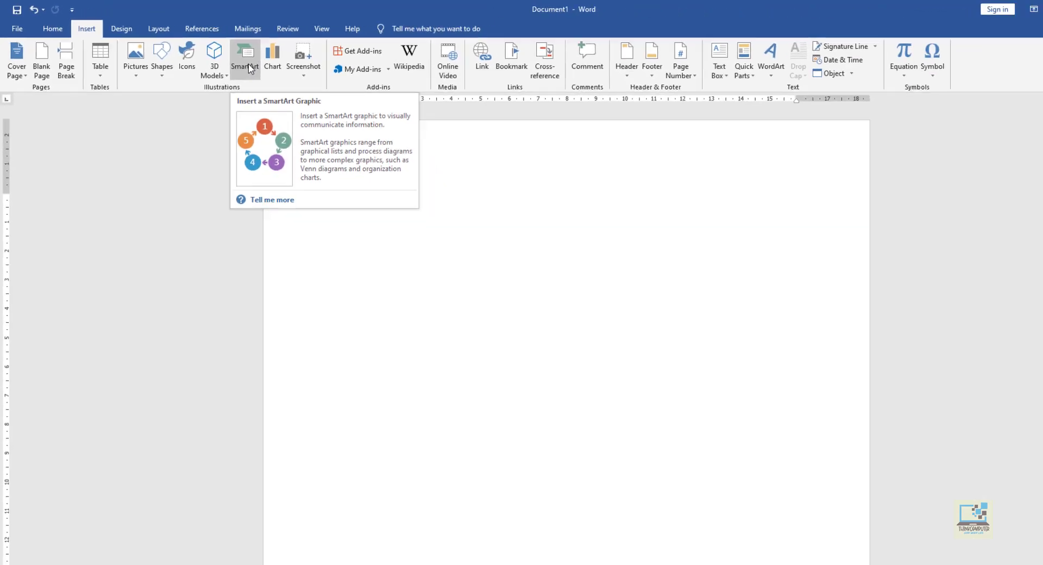
left_click(246, 60)
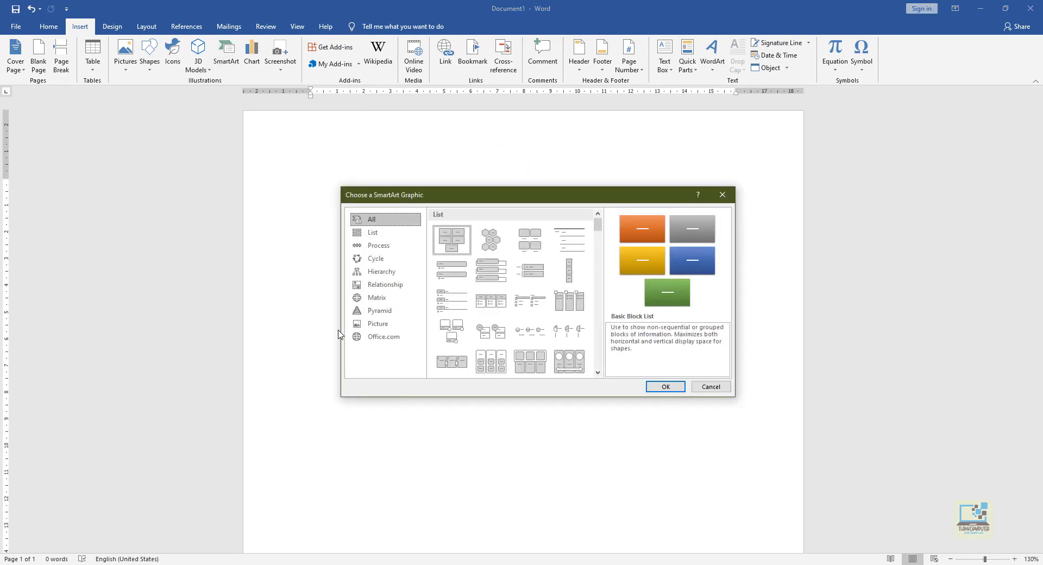
left_click(379, 311)
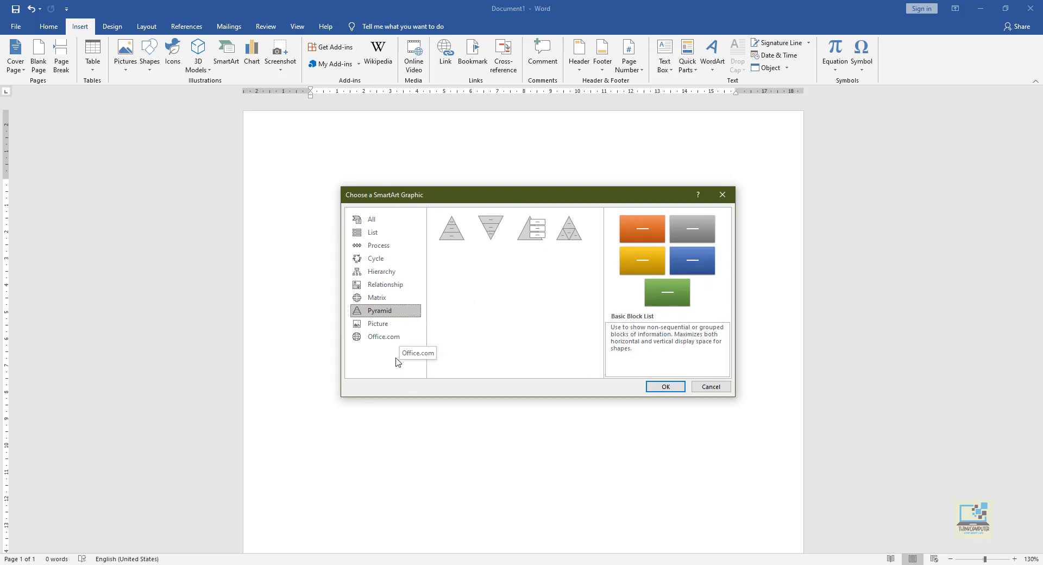
left_click(391, 299)
left_click(391, 273)
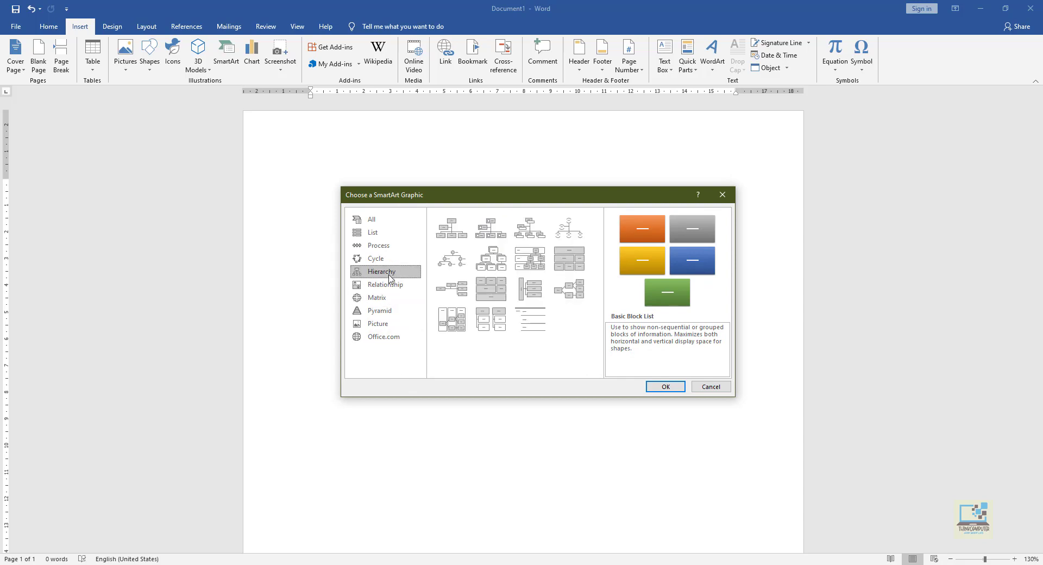
left_click(391, 310)
left_click(392, 299)
left_click(392, 272)
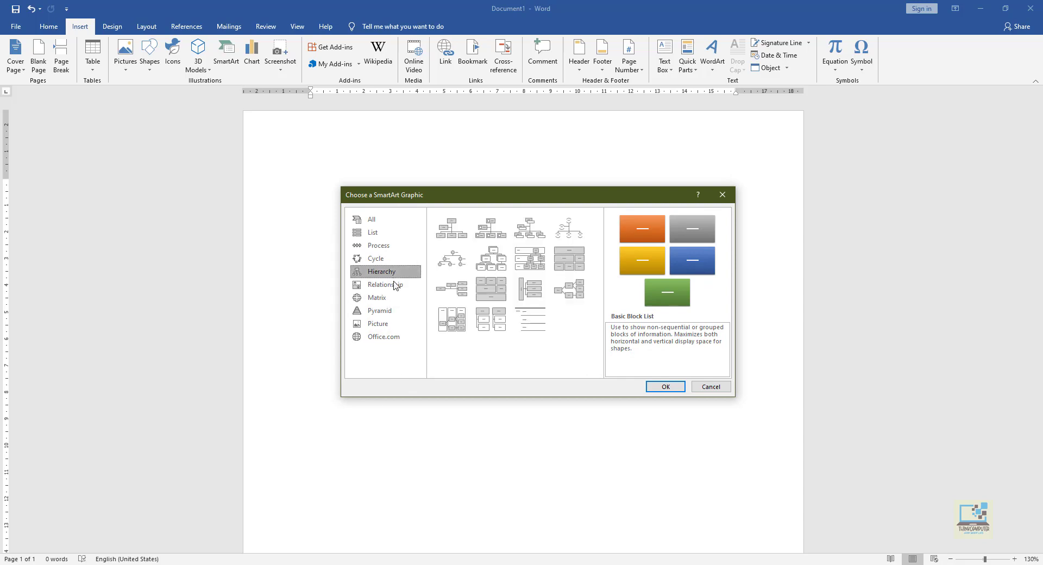
left_click(395, 311)
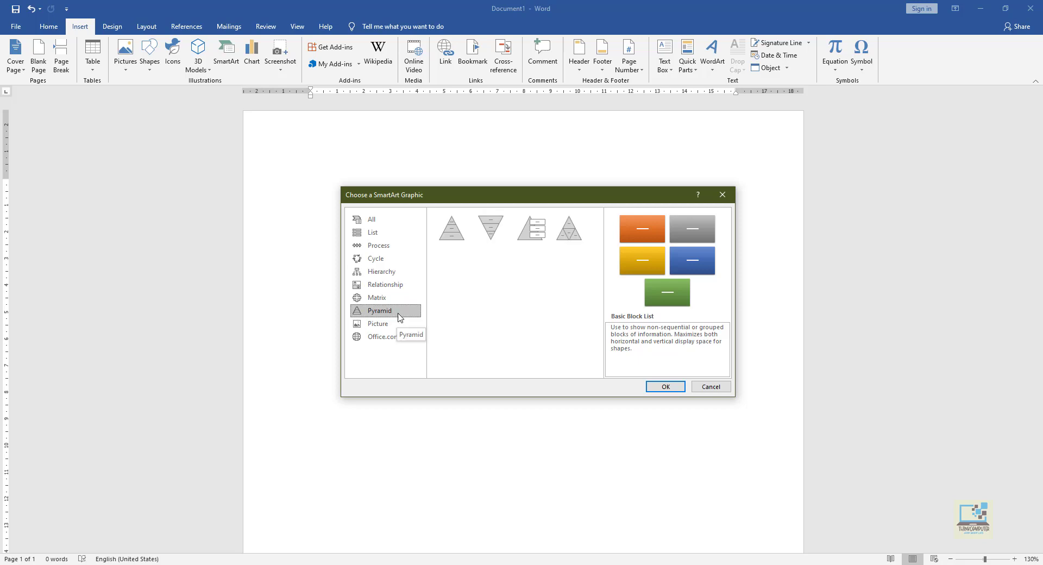
left_click(456, 237)
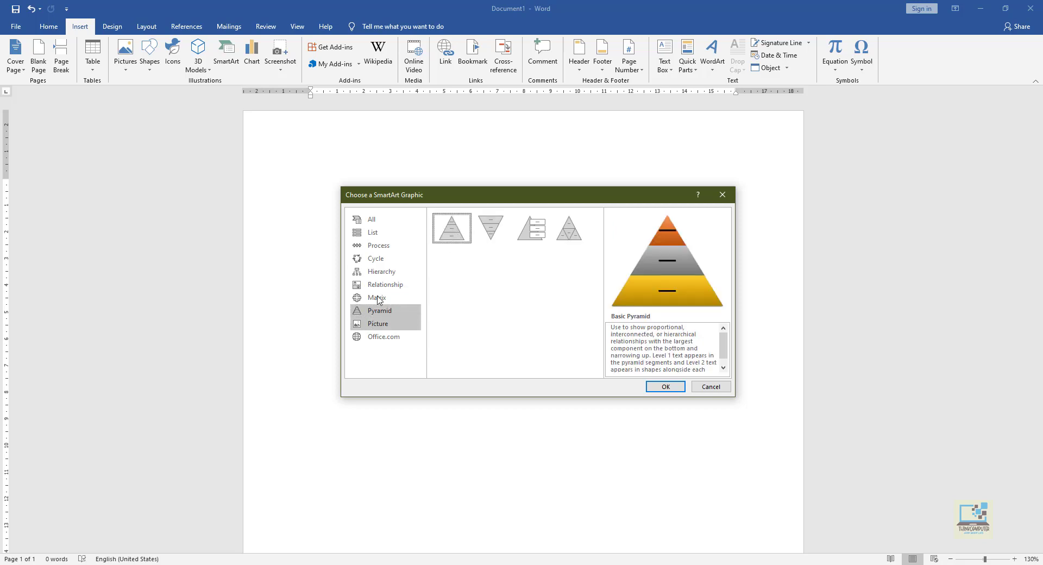
left_click(666, 387)
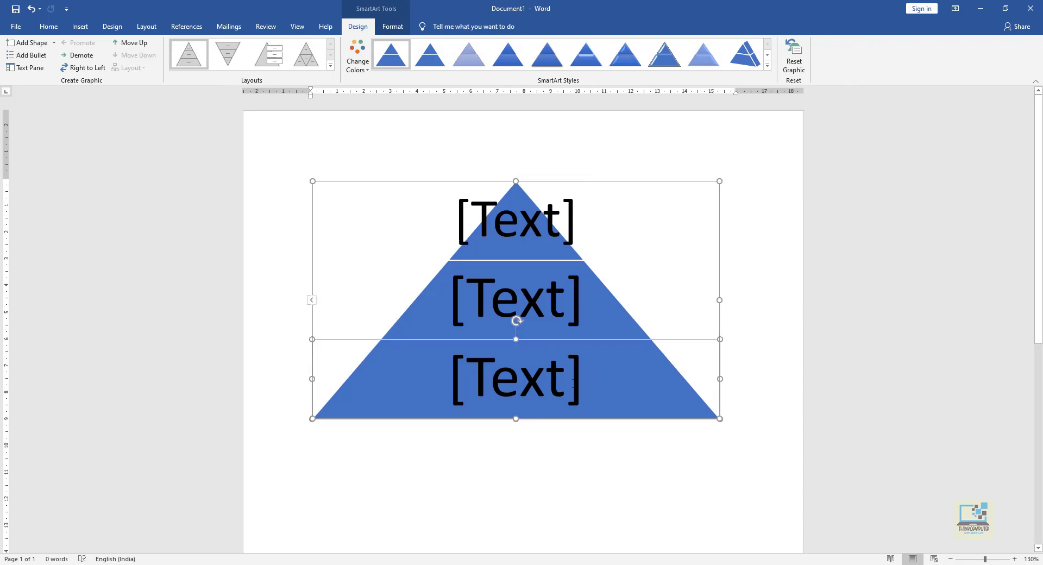
Step: Label the pyramid's levels "Junior School" at the base, "High School" in the middle and "College" at the peak
left_click(582, 385)
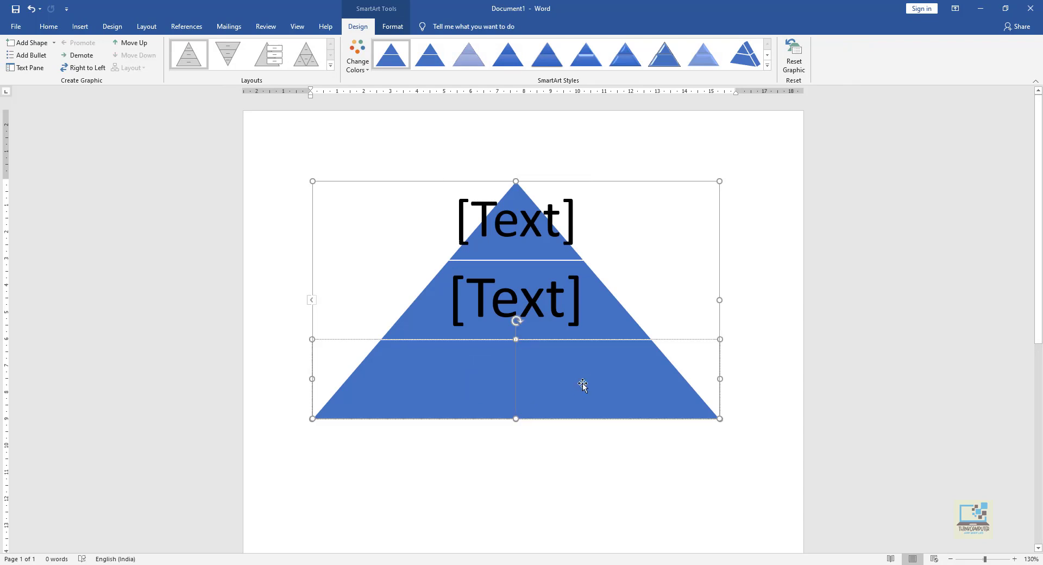
type("Junio")
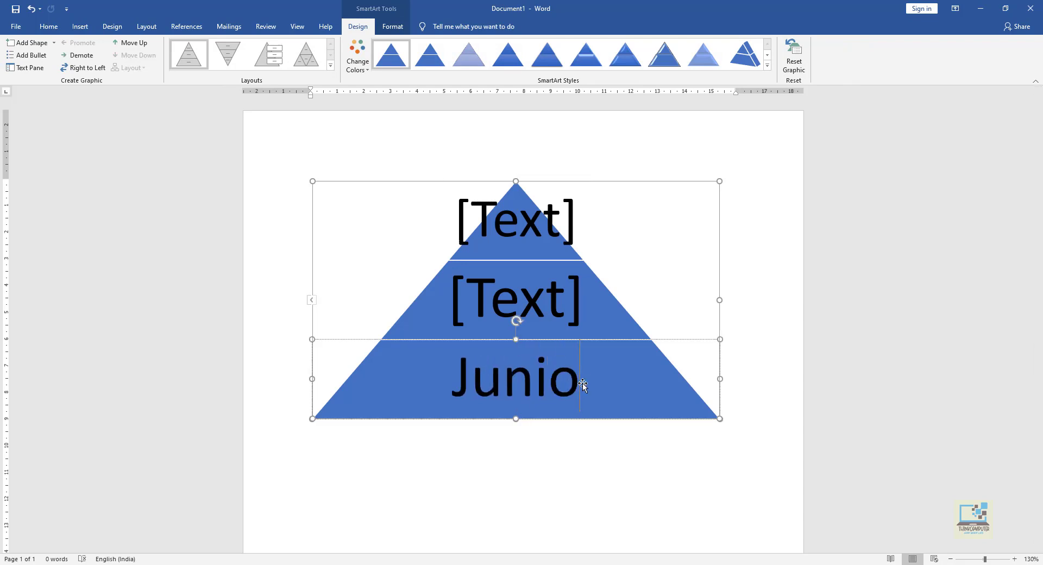
type("r School")
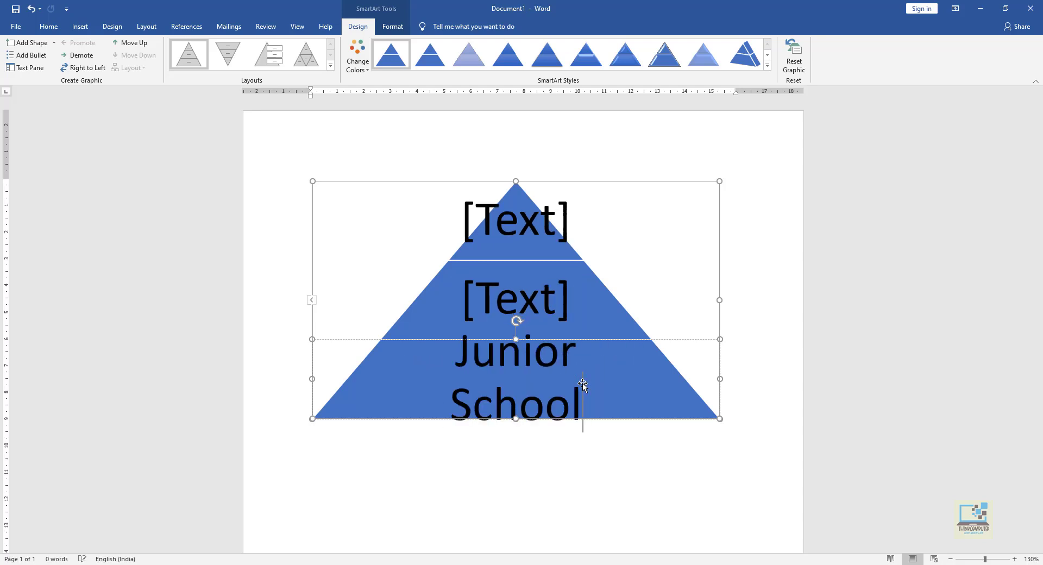
left_click(562, 308)
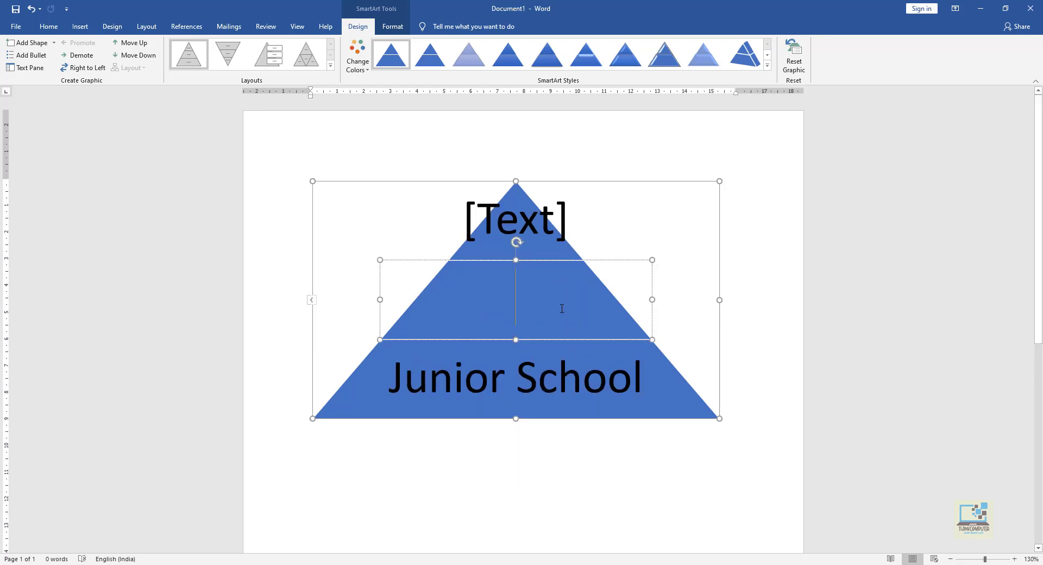
type("High ")
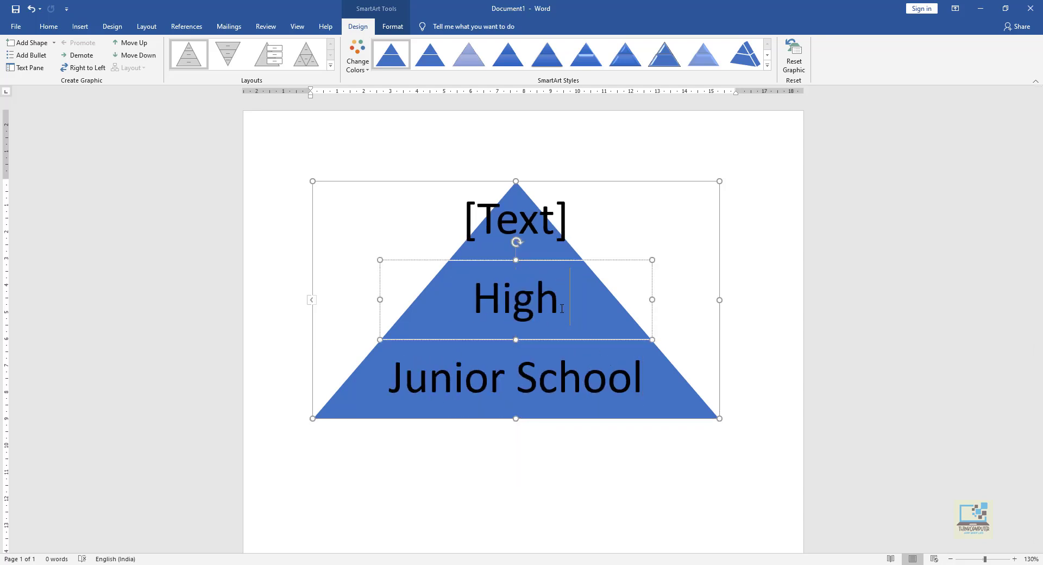
type("School")
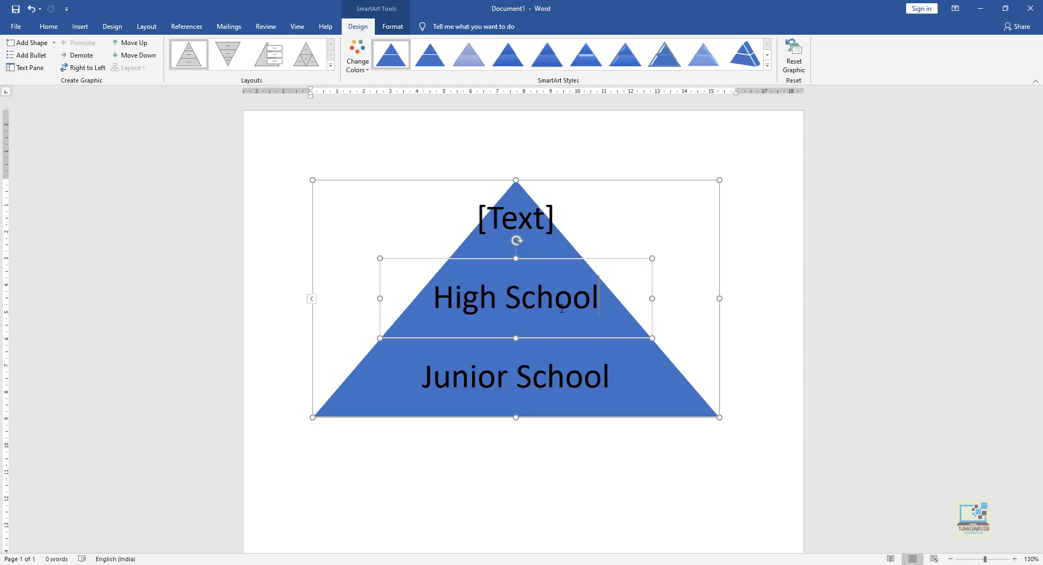
left_click(531, 229)
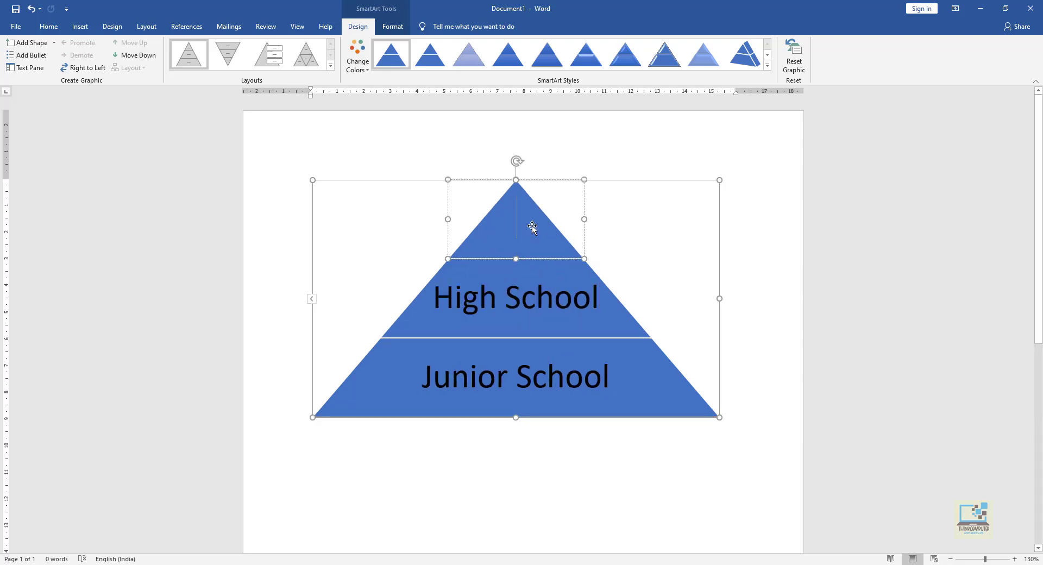
type("Collegs")
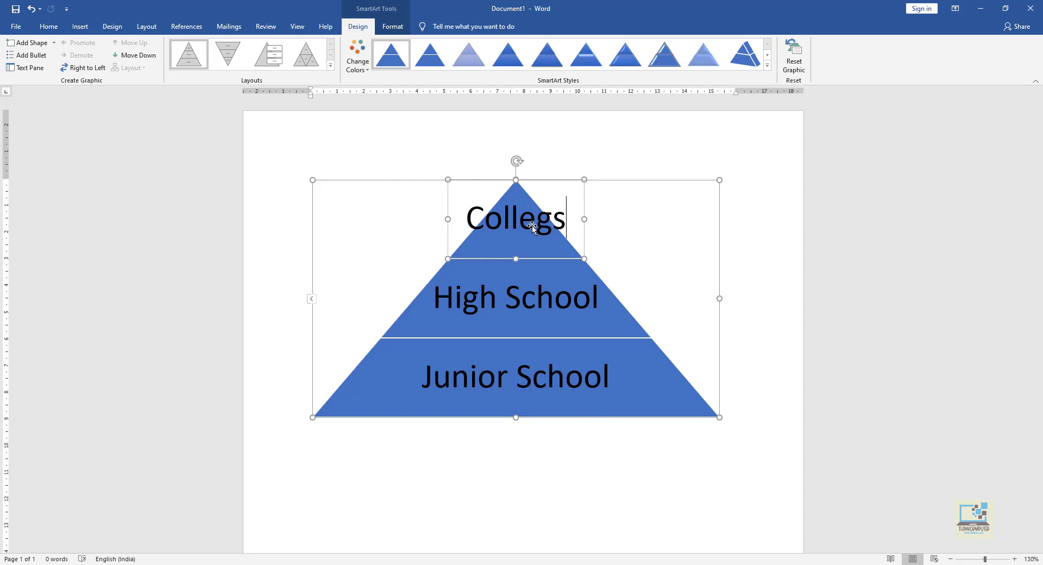
key("BackSpace")
type("e")
Step: Recolor the whole pyramid SmartArt with the fourth Colorful variation, in yellow, green and blue
left_click(611, 459)
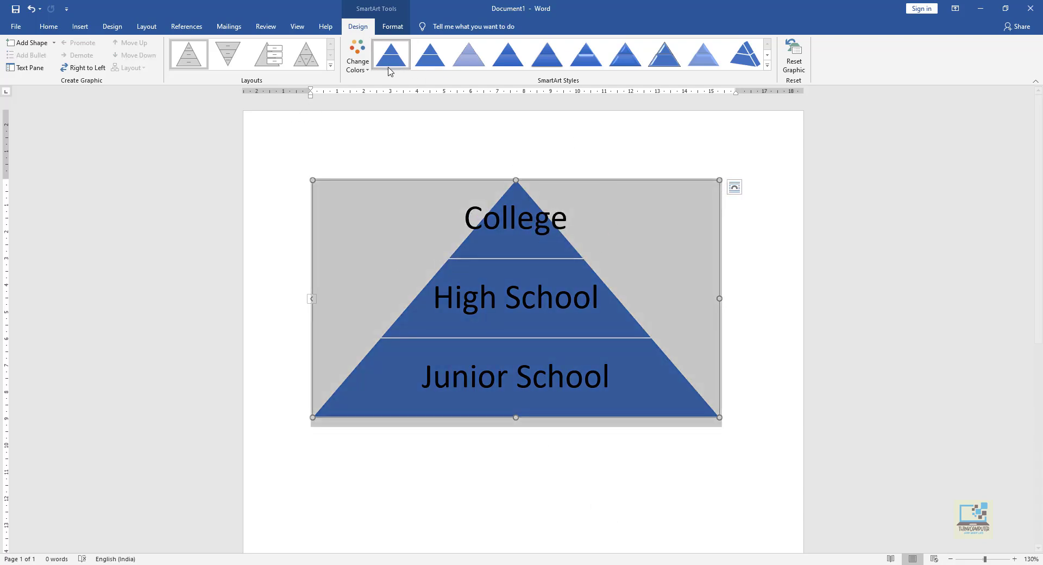
left_click(357, 54)
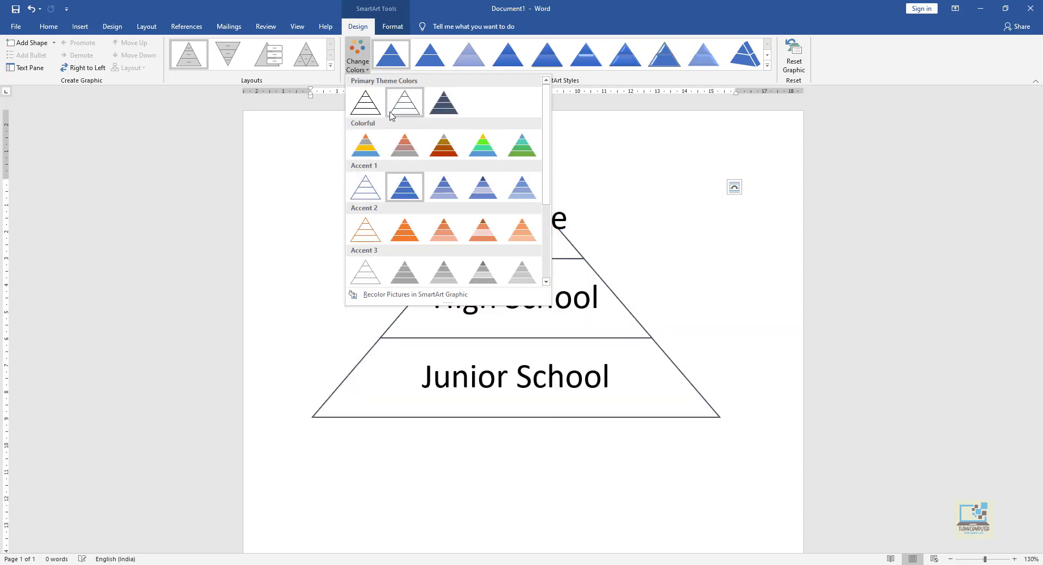
left_click(473, 146)
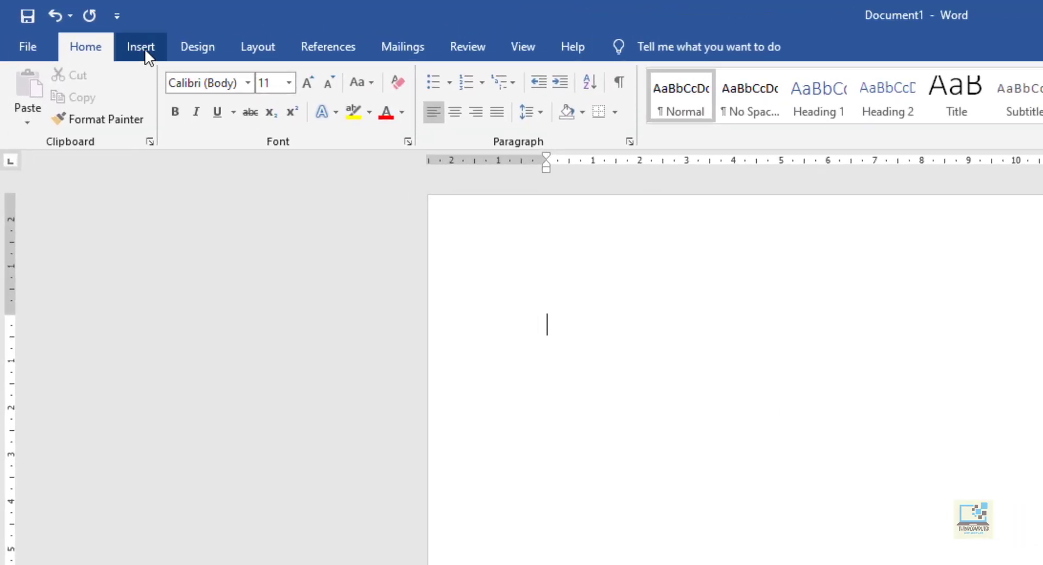
Step: Try to open the online stock 3D models for insertion into the blank document
left_click(81, 27)
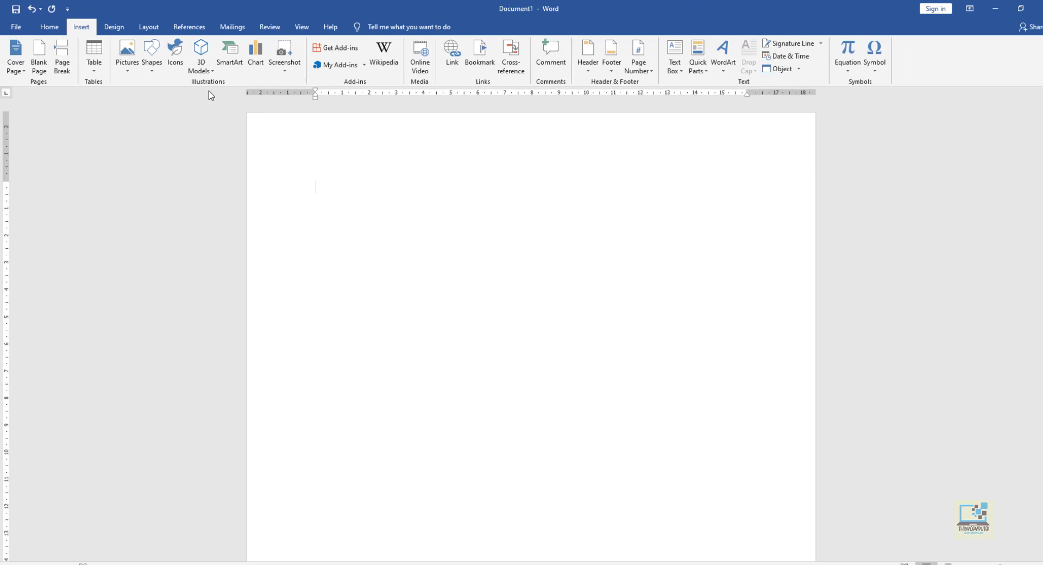
left_click(209, 73)
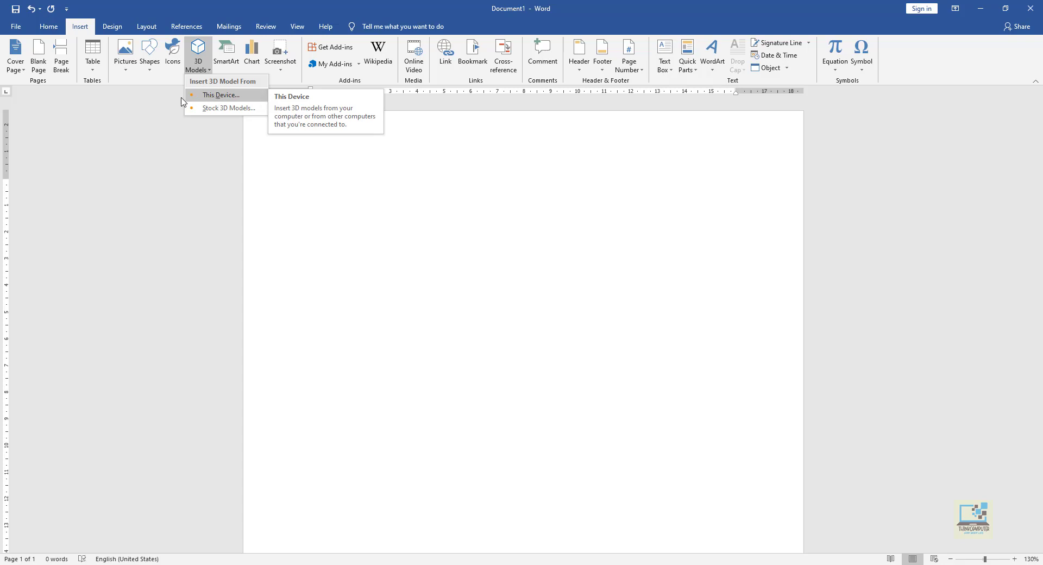
left_click(217, 109)
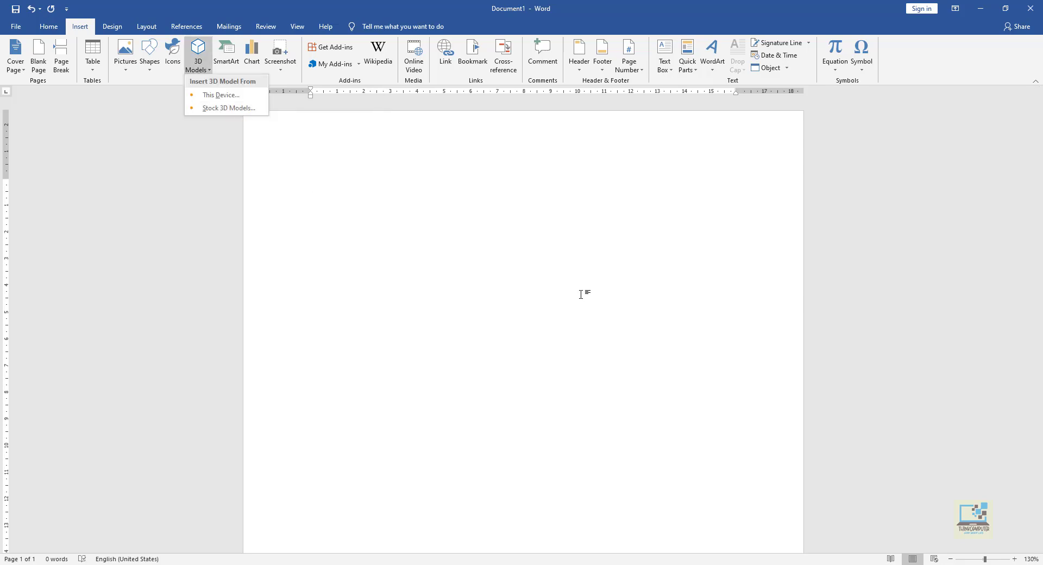
left_click(247, 109)
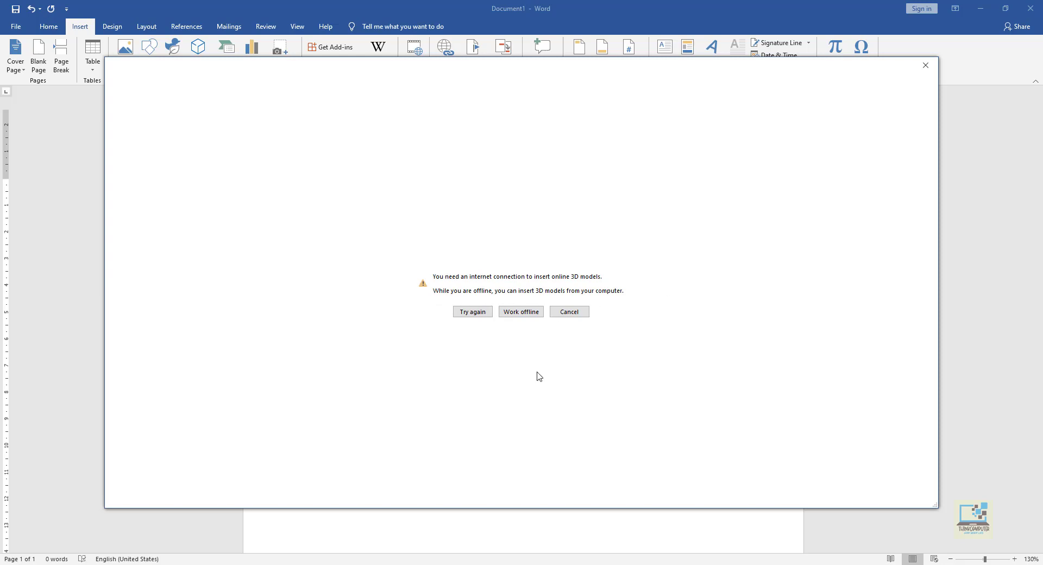
key("Escape")
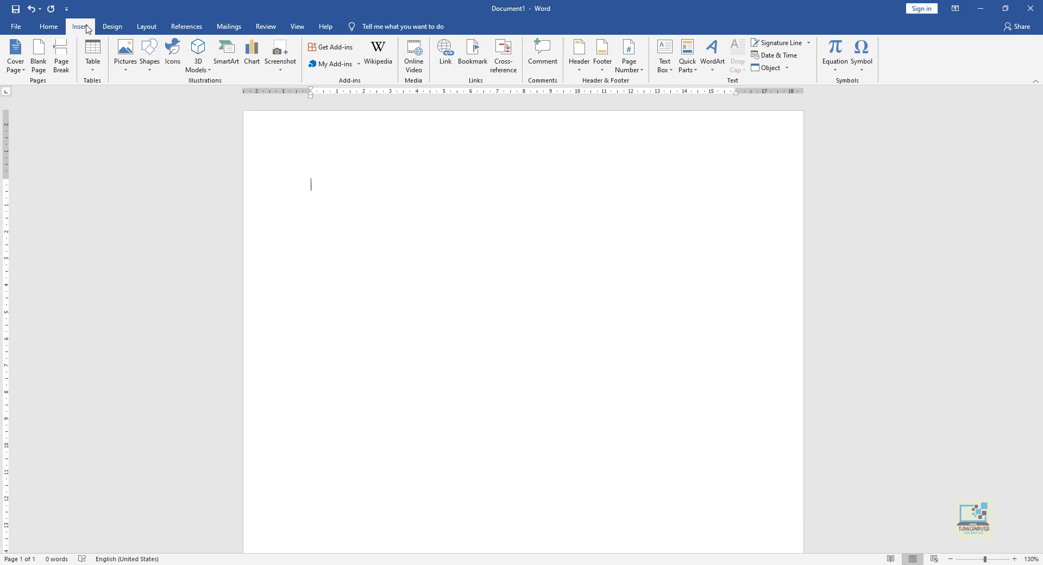
Step: Insert the thinking-face 3D model from the Emoji category of the stock 3D models
left_click(200, 69)
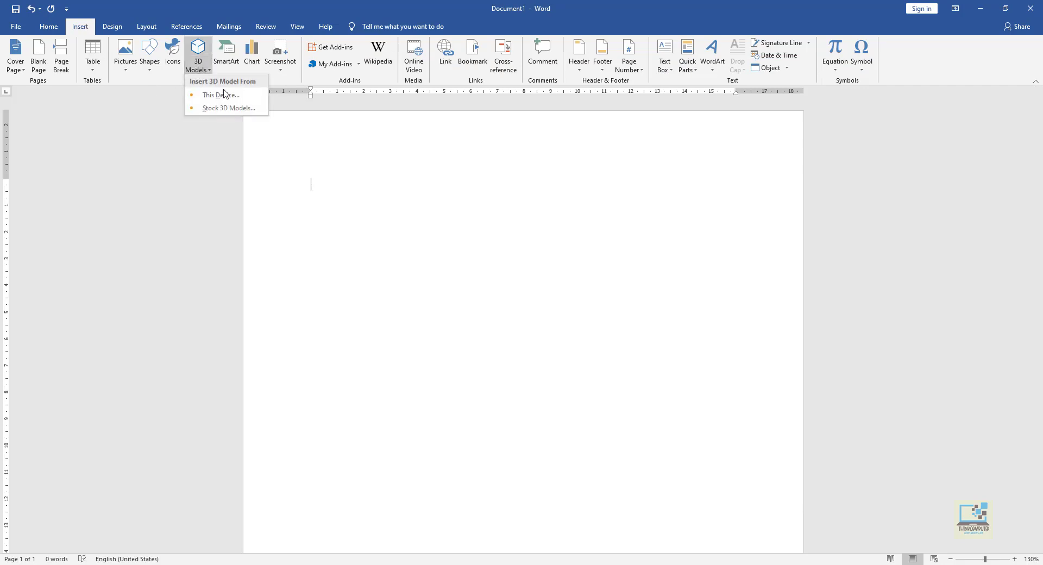
left_click(215, 108)
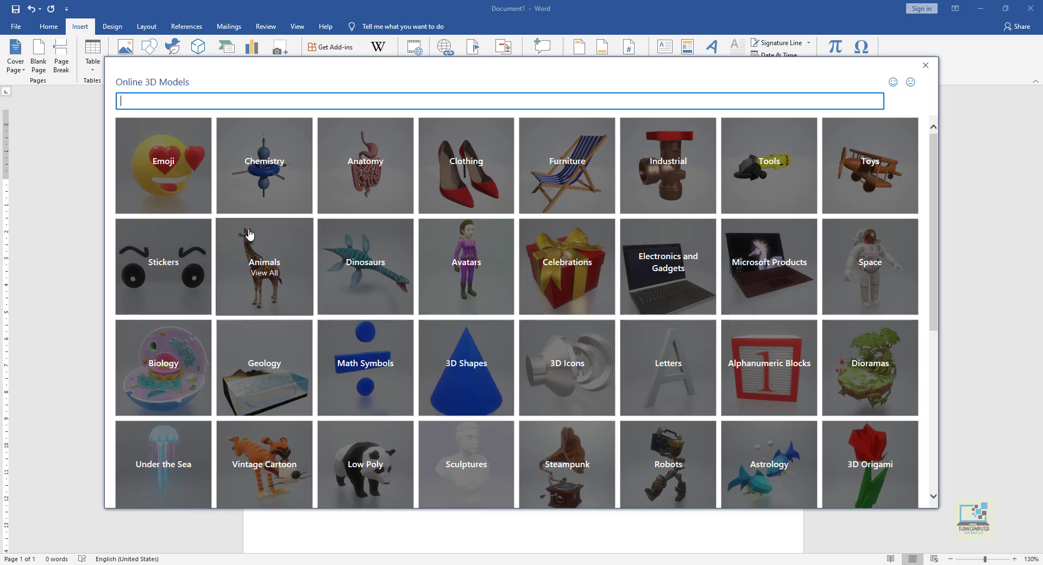
left_click(177, 194)
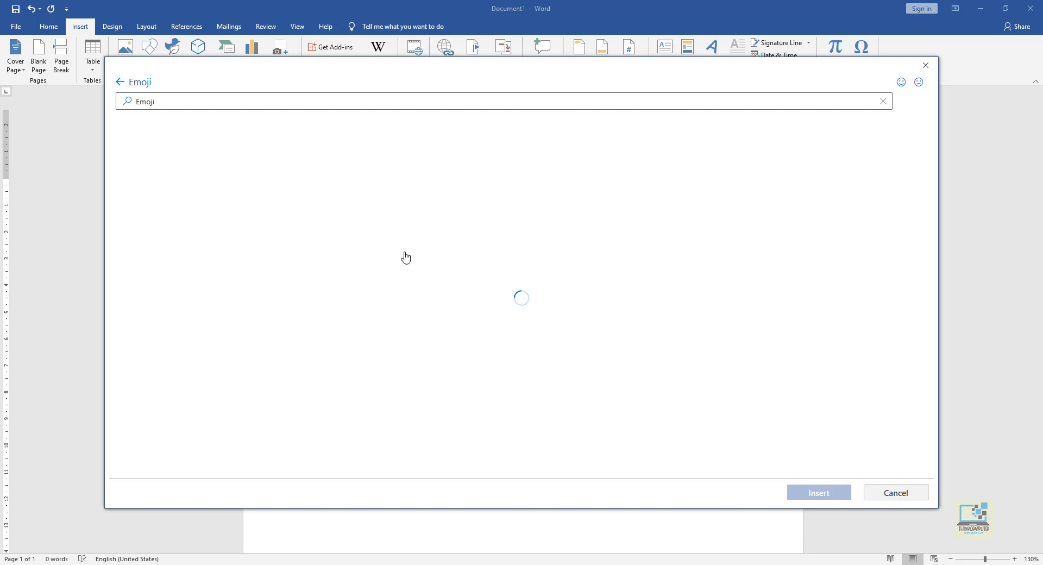
scroll(668, 395, "down", 2)
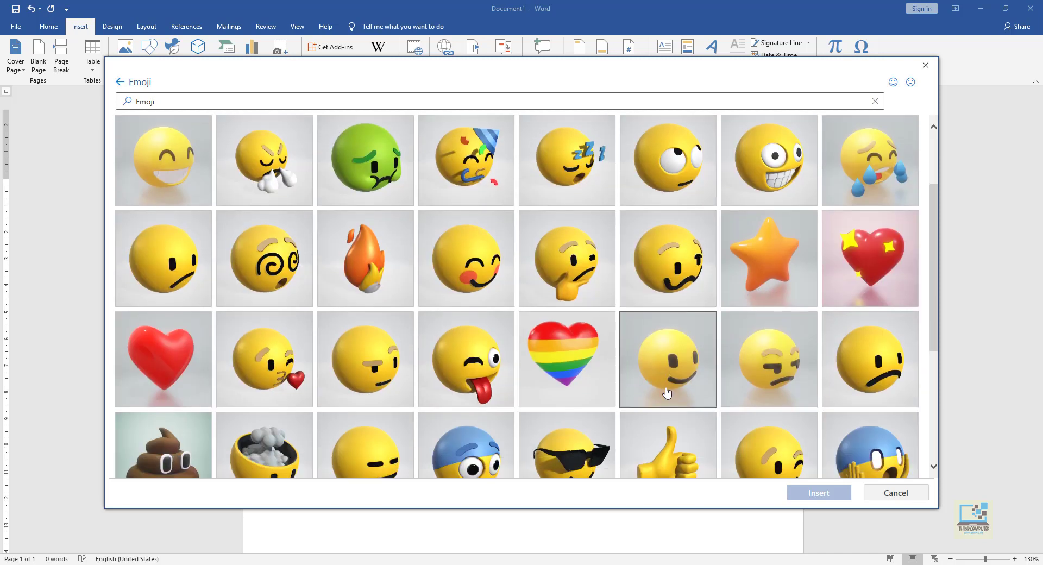
scroll(665, 395, "up", 2)
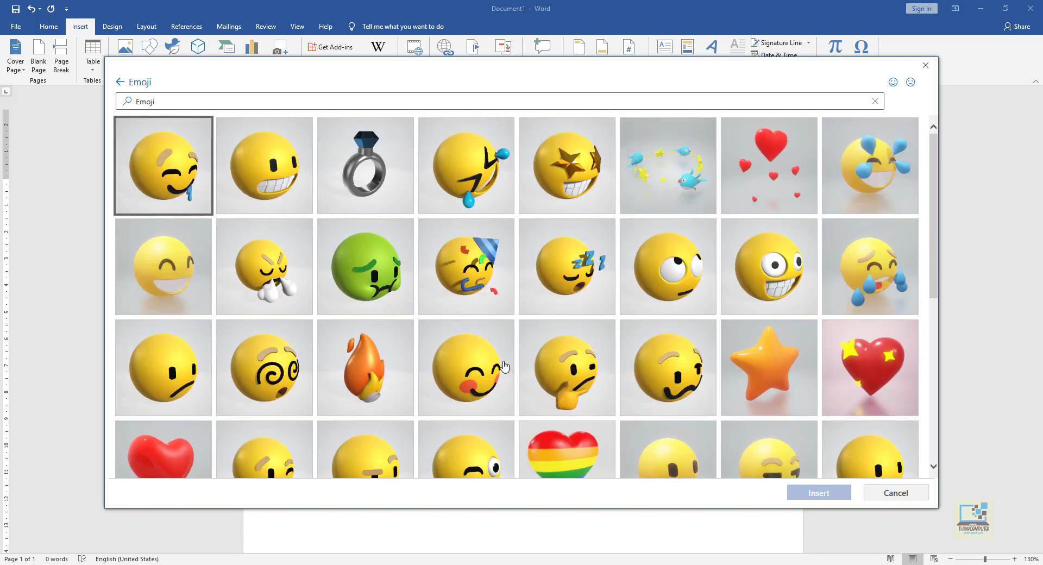
left_click(581, 382)
left_click(840, 493)
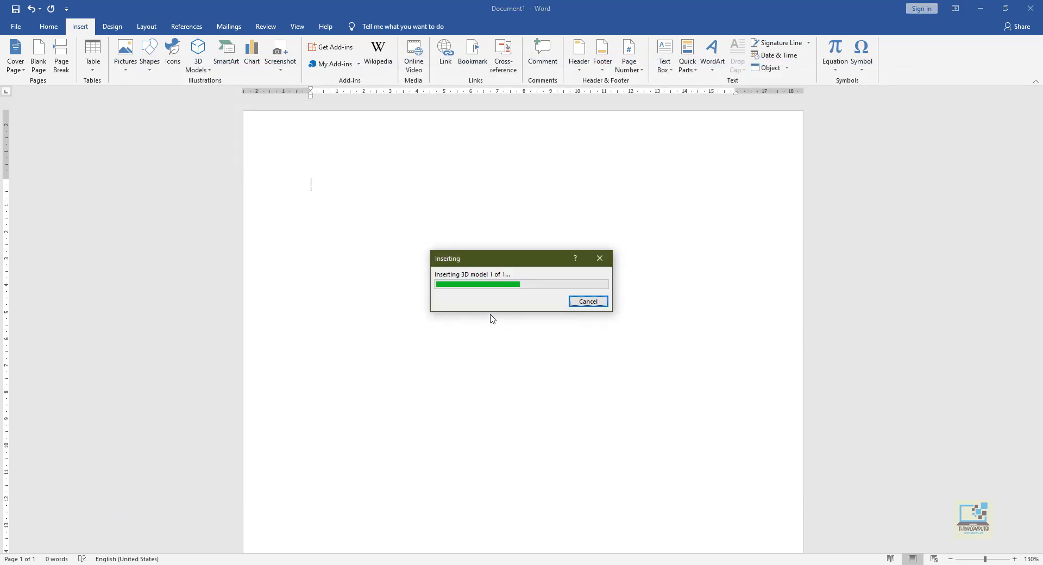
Step: Enlarge the thinking-face 3D model on the page and rotate it in 3D around its center
left_click_drag(422, 291, 639, 453)
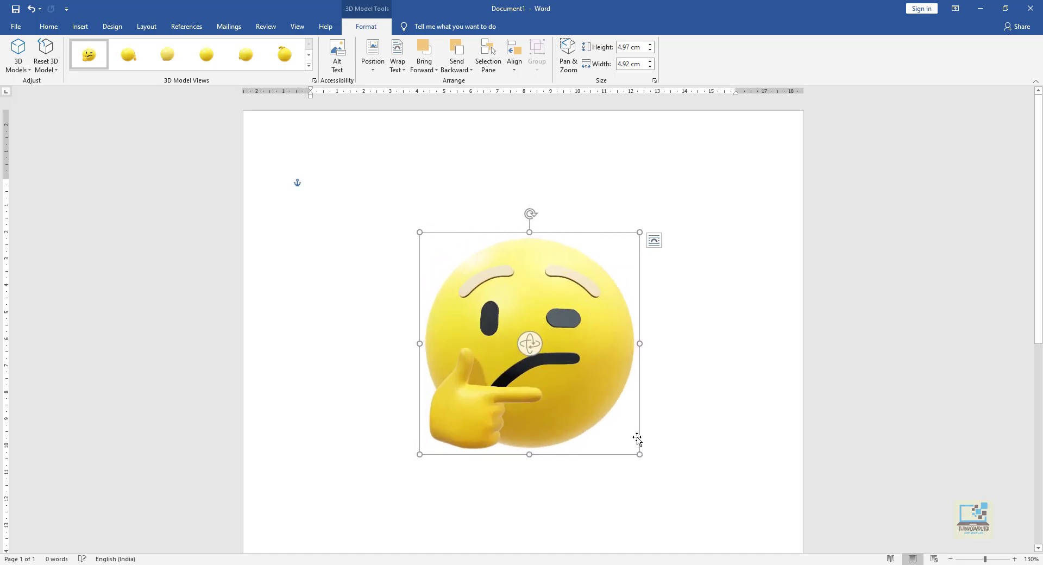
left_click_drag(530, 343, 571, 363)
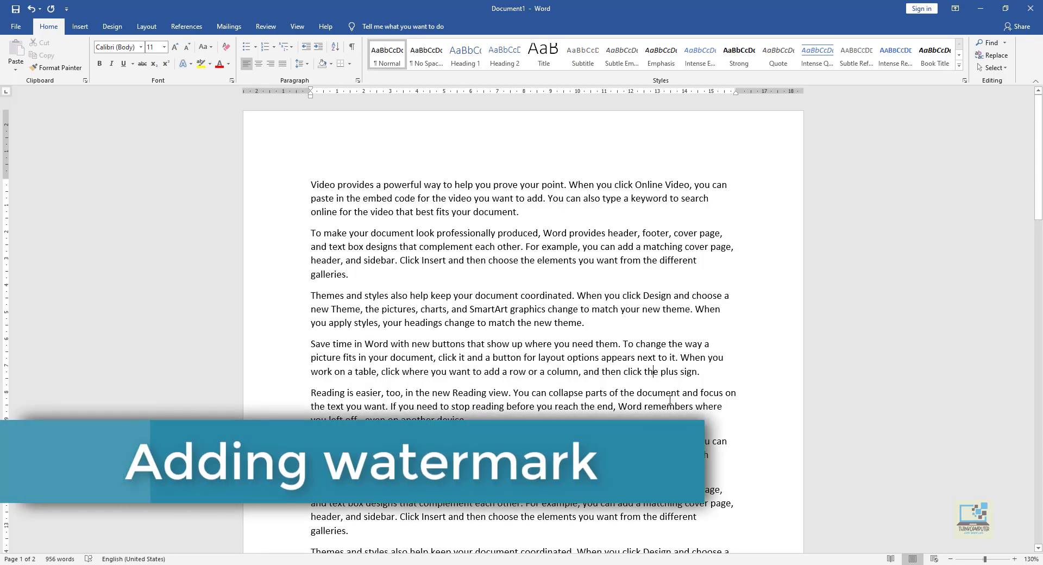
Step: Set up a custom text watermark reading "ThinkComputer" for the two-page sample document
scroll(759, 417, "down", 5)
scroll(759, 417, "down", 15)
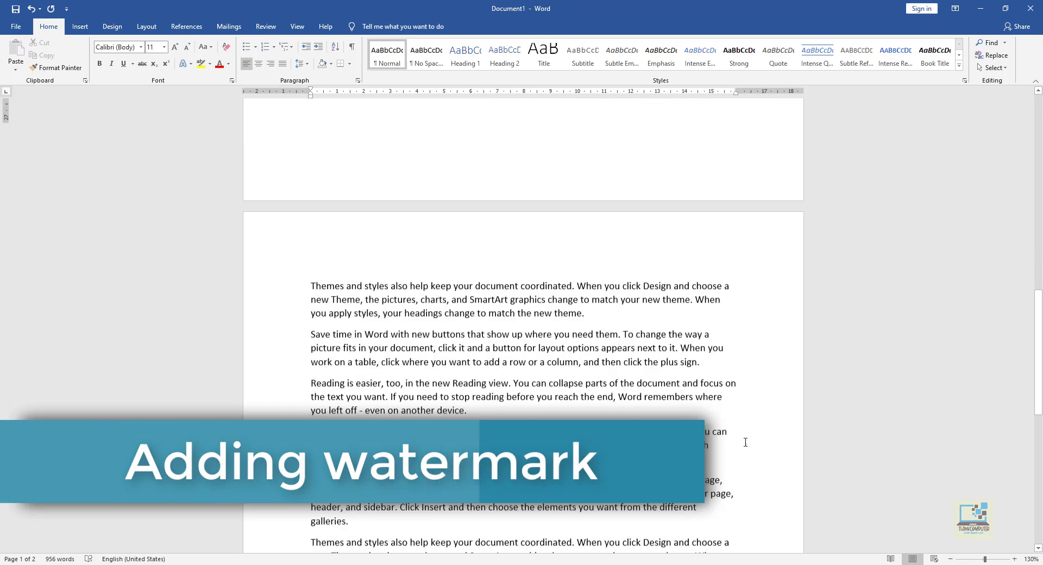
scroll(745, 443, "up", 20)
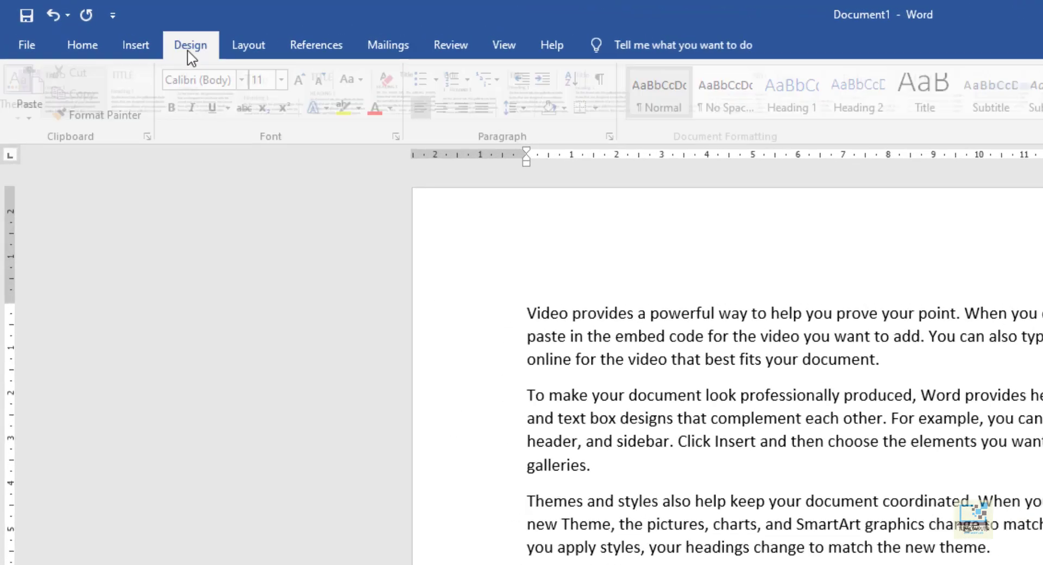
left_click(112, 27)
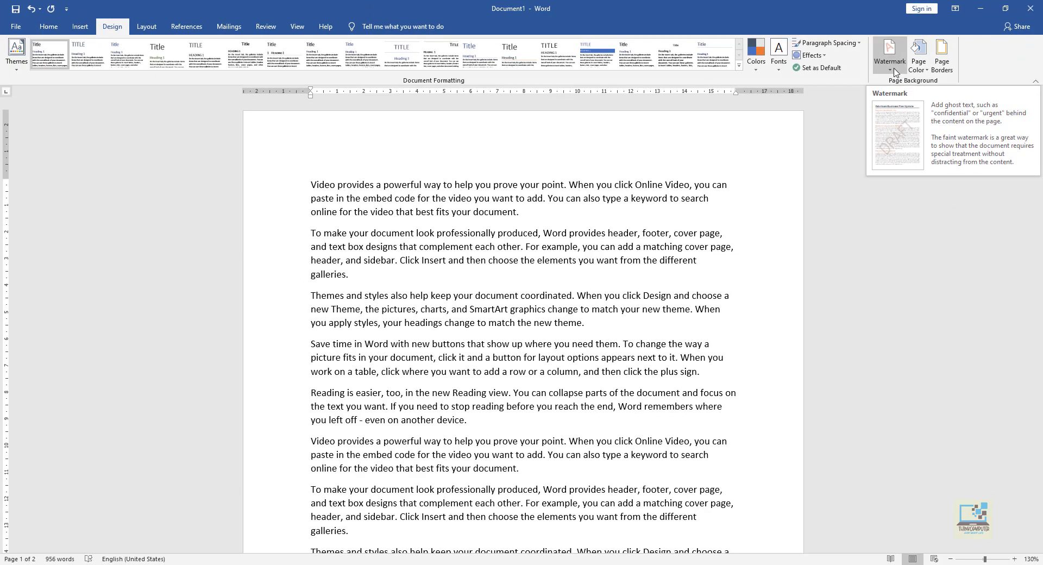
left_click(895, 71)
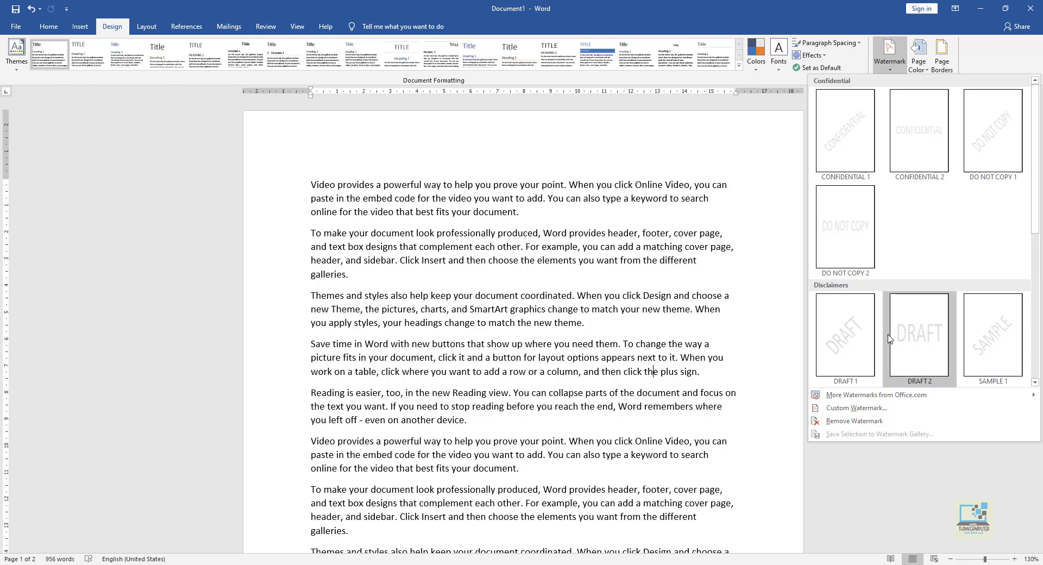
left_click(856, 408)
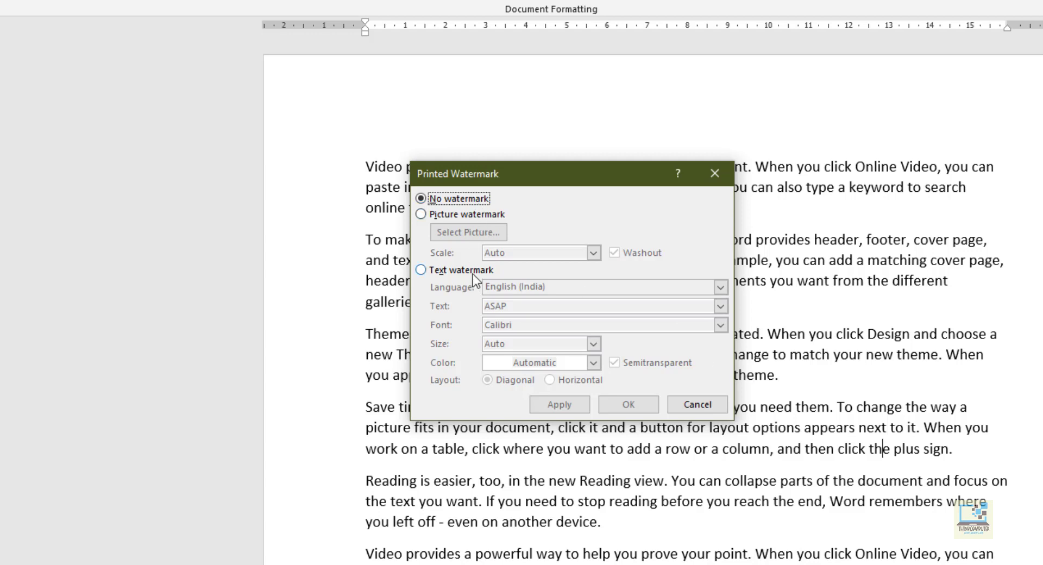
left_click(455, 216)
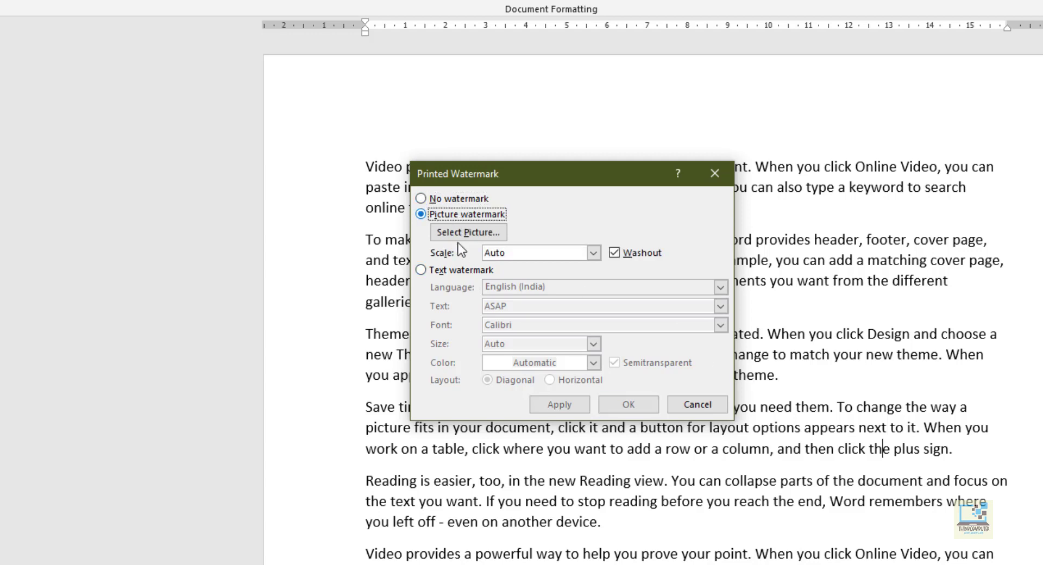
left_click(461, 275)
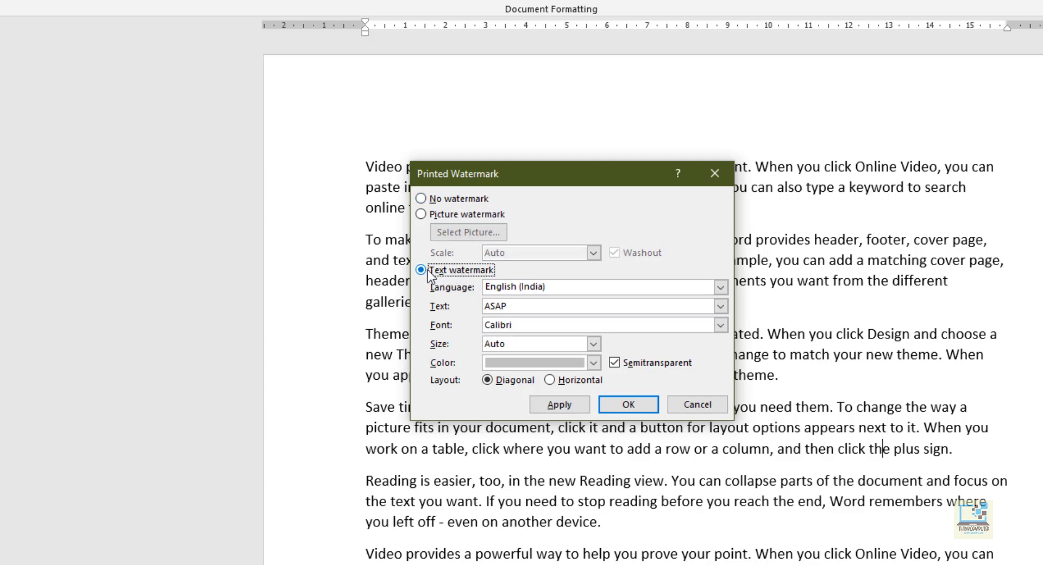
left_click(533, 304)
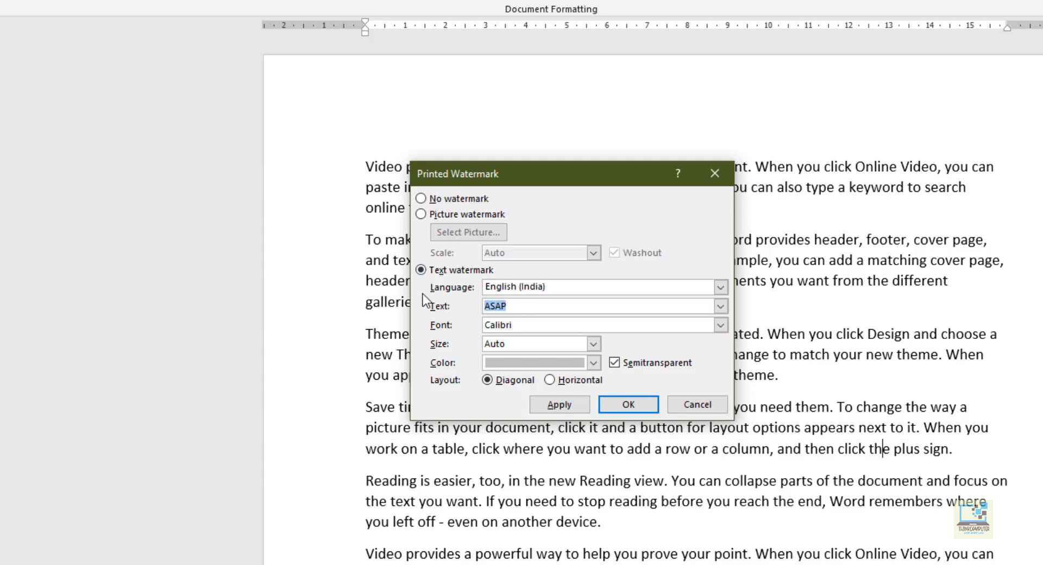
type("ThinkComputer")
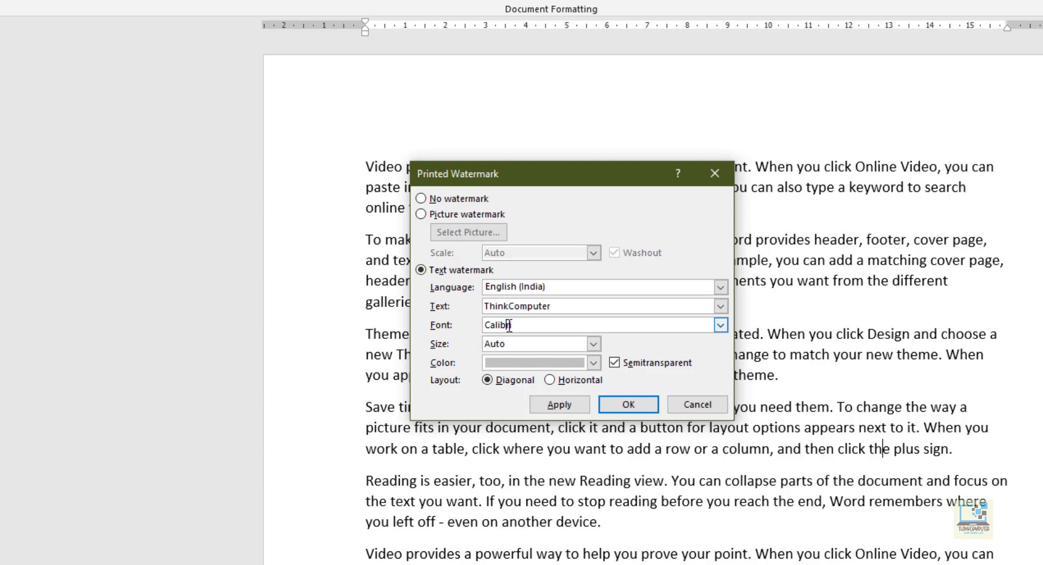
Step: Set the text watermark's font to Times New Roman and its color to red, and apply it to the document
left_click(721, 325)
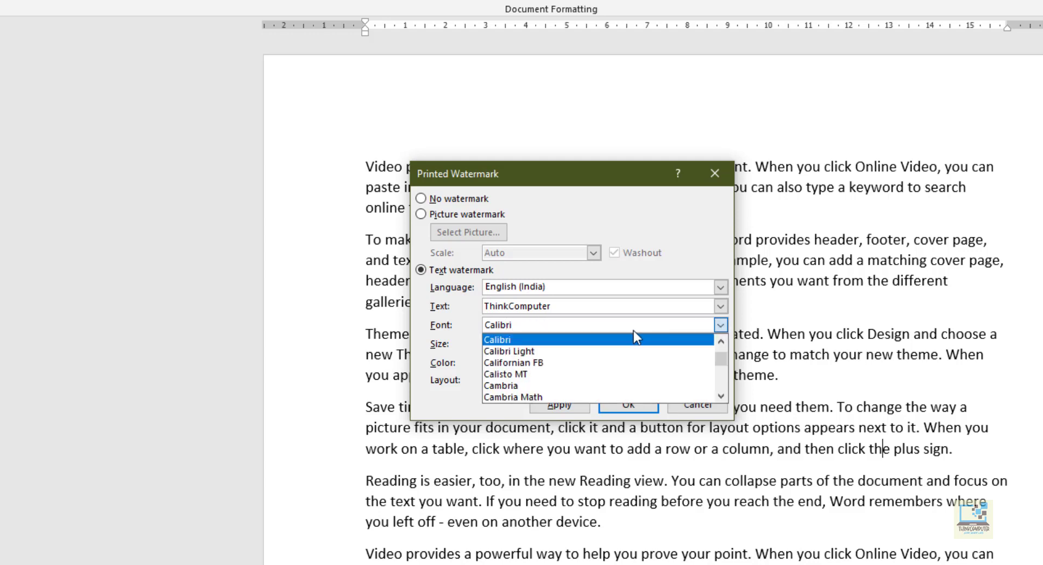
type("t")
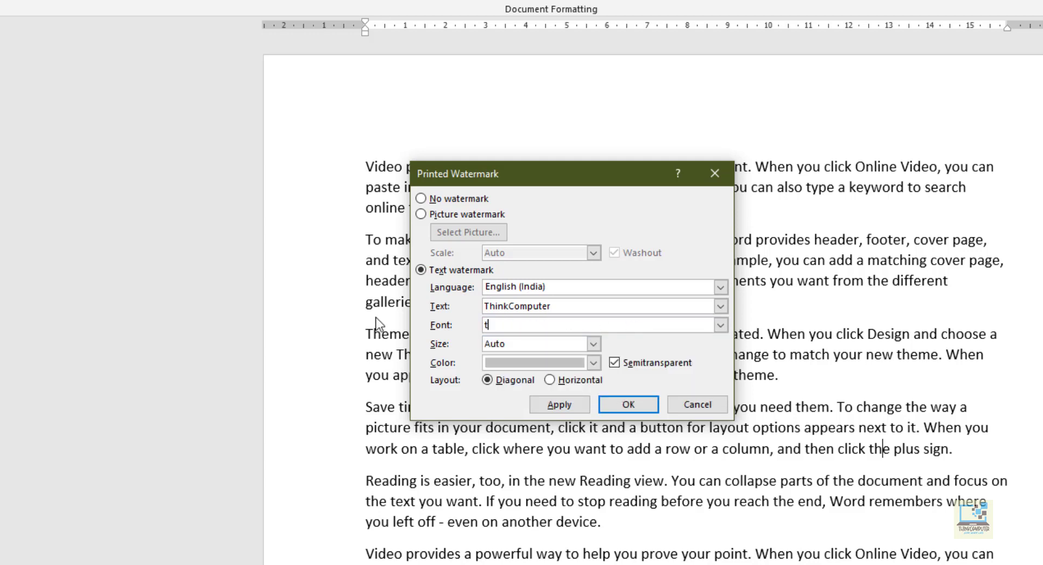
type("imes new roman")
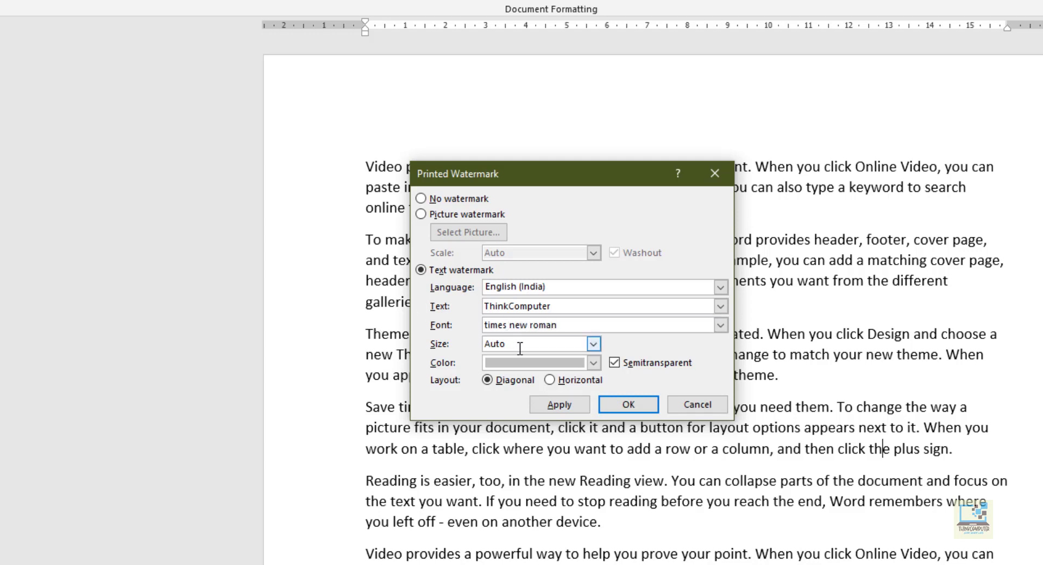
left_click(520, 349)
left_click(580, 361)
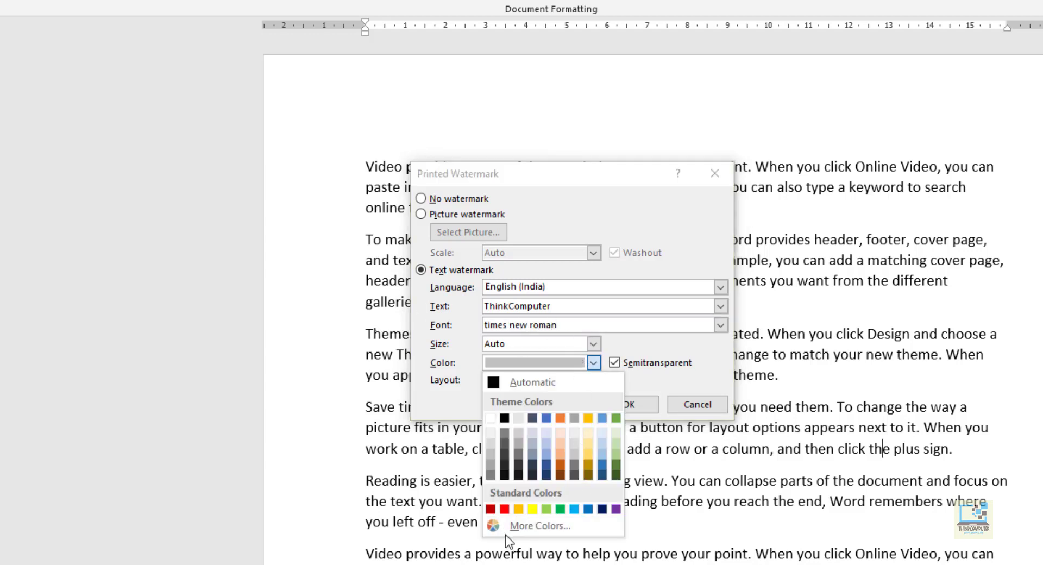
left_click(505, 509)
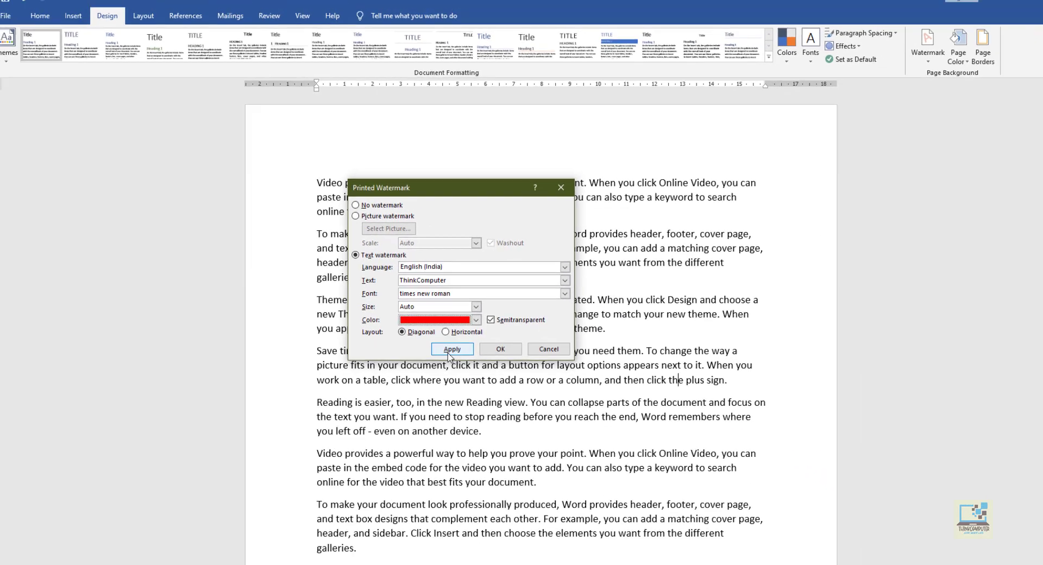
left_click(560, 405)
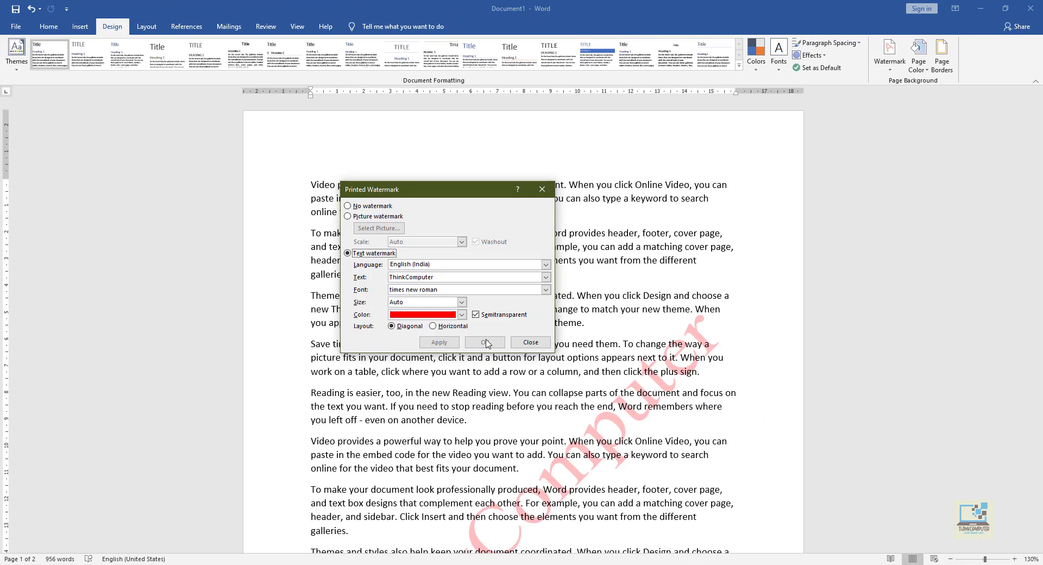
left_click(526, 341)
Step: Look through both pages of the document to examine how the ThinkComputer watermark appears behind the text
scroll(526, 341, "down", 10)
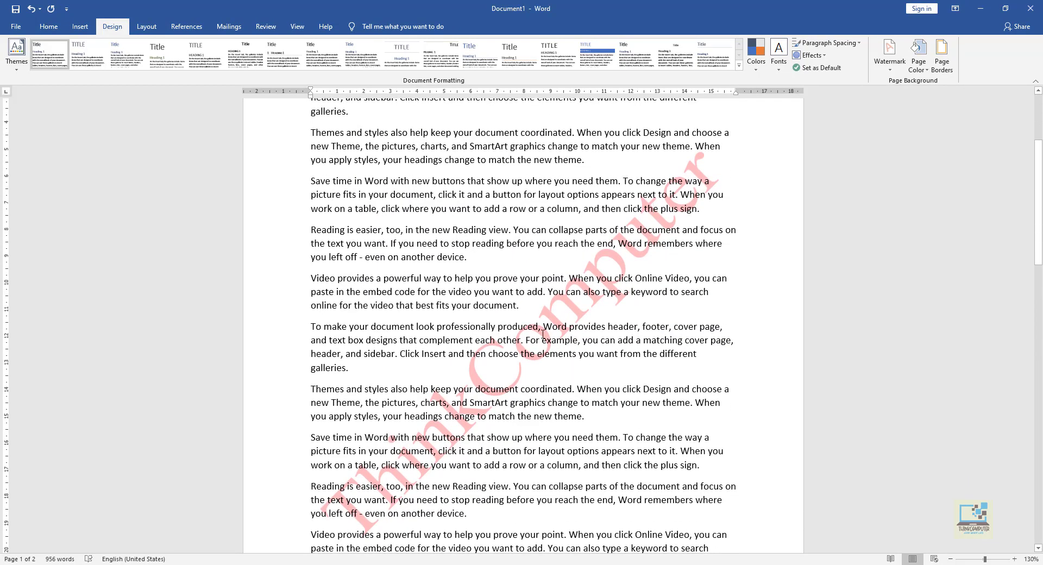
scroll(602, 350, "down", 10)
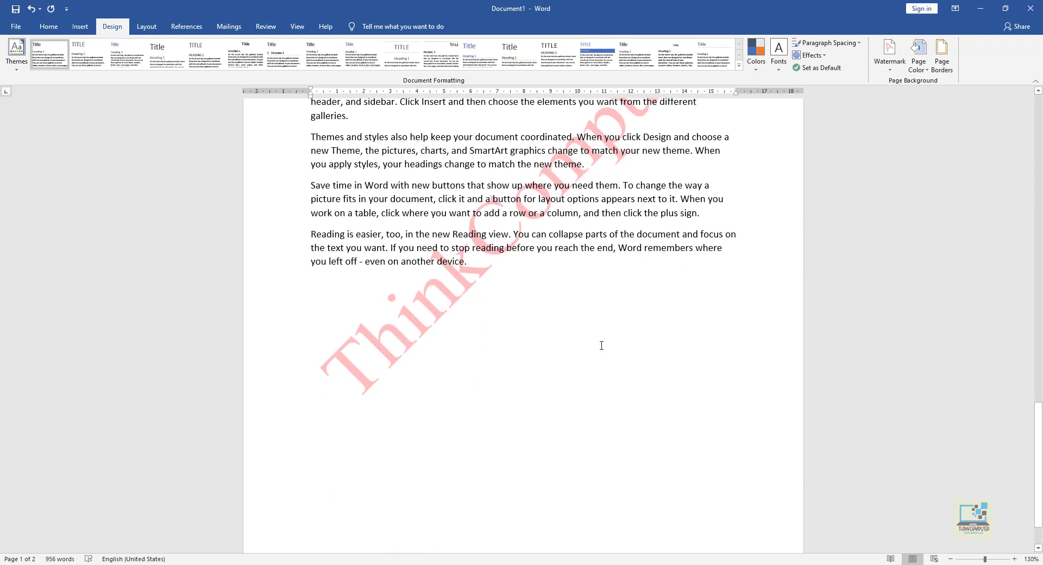
scroll(601, 346, "down", 20)
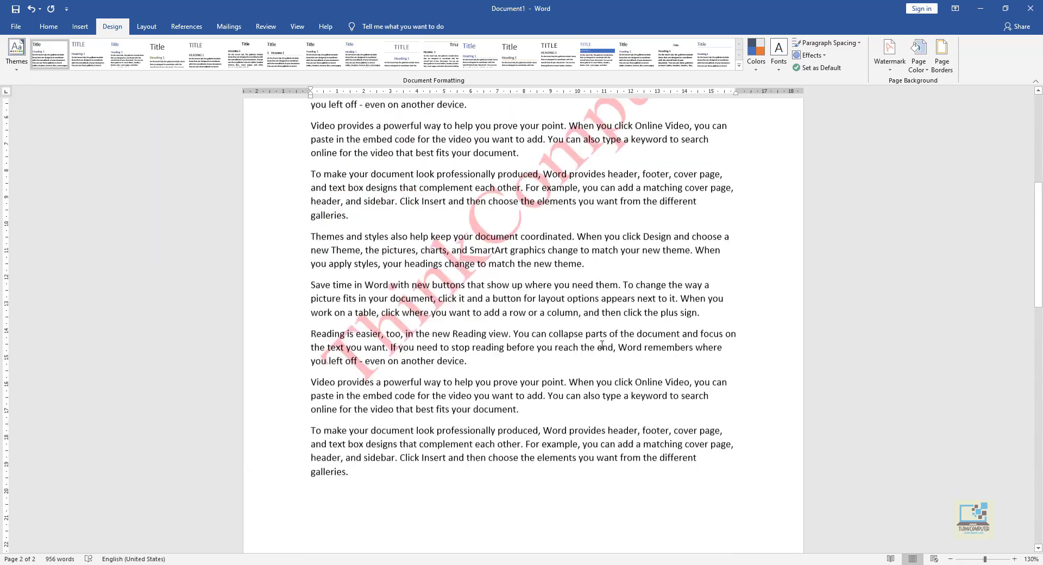
scroll(600, 345, "down", 8)
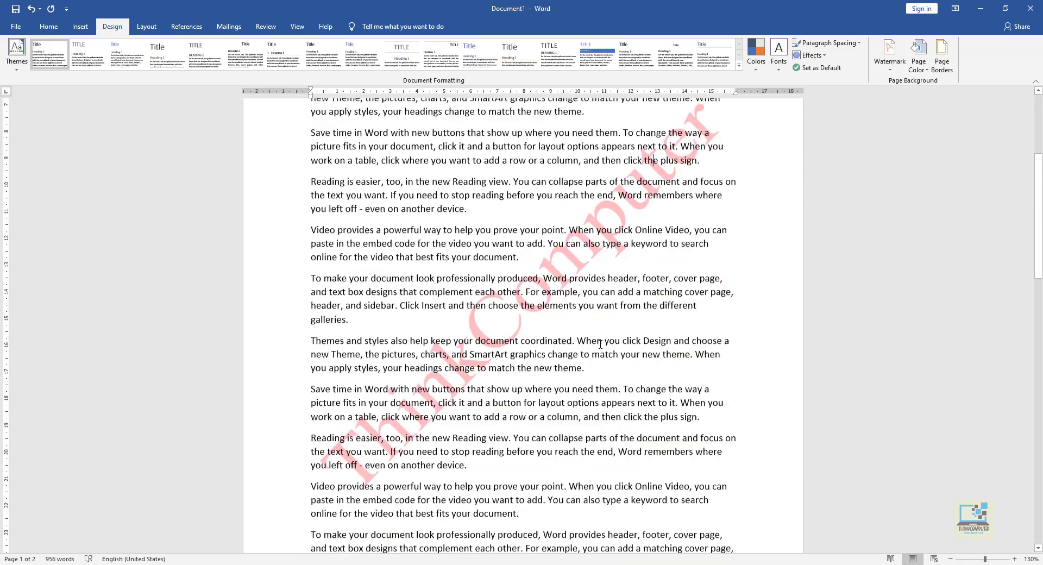
scroll(601, 342, "up", 8)
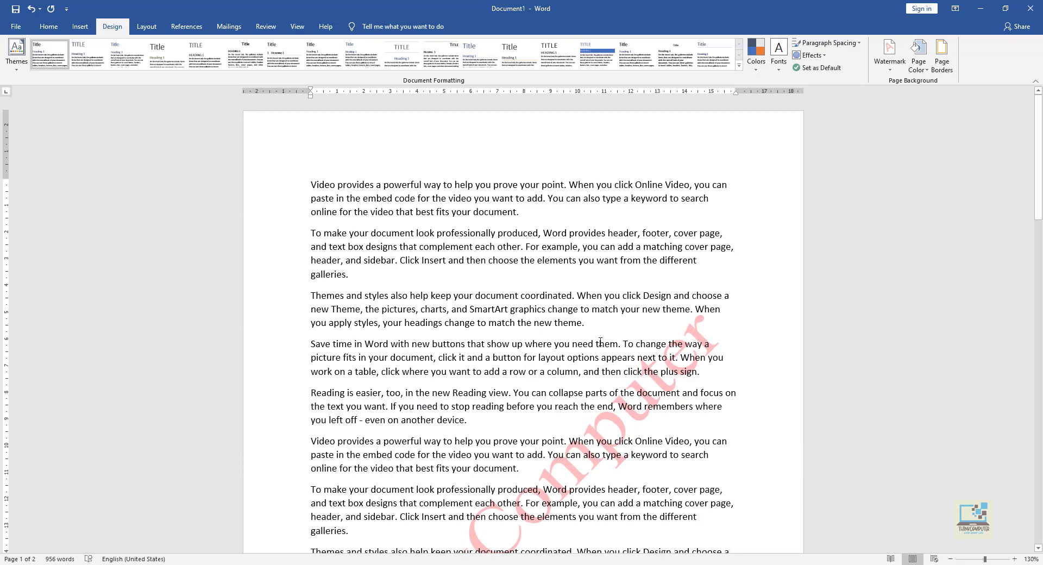
scroll(600, 342, "down", 7)
scroll(601, 342, "up", 6)
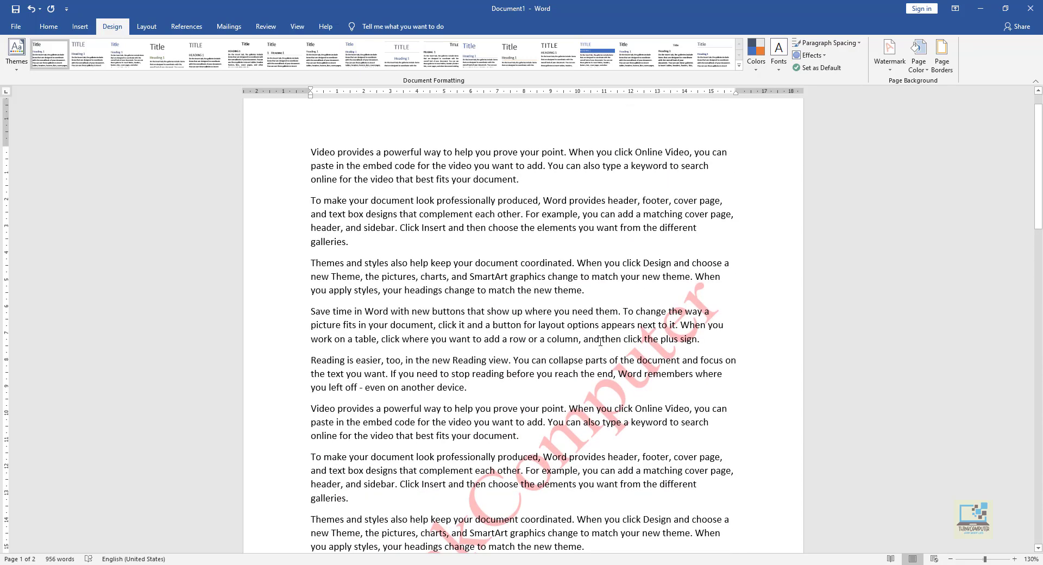
scroll(601, 341, "down", 8)
scroll(600, 341, "up", 7)
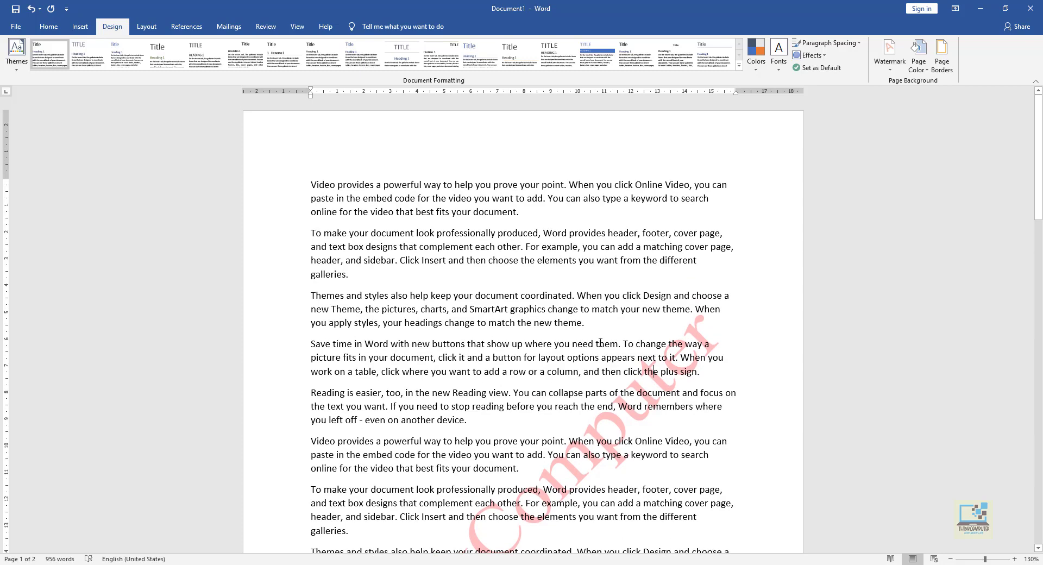
scroll(601, 343, "down", 7)
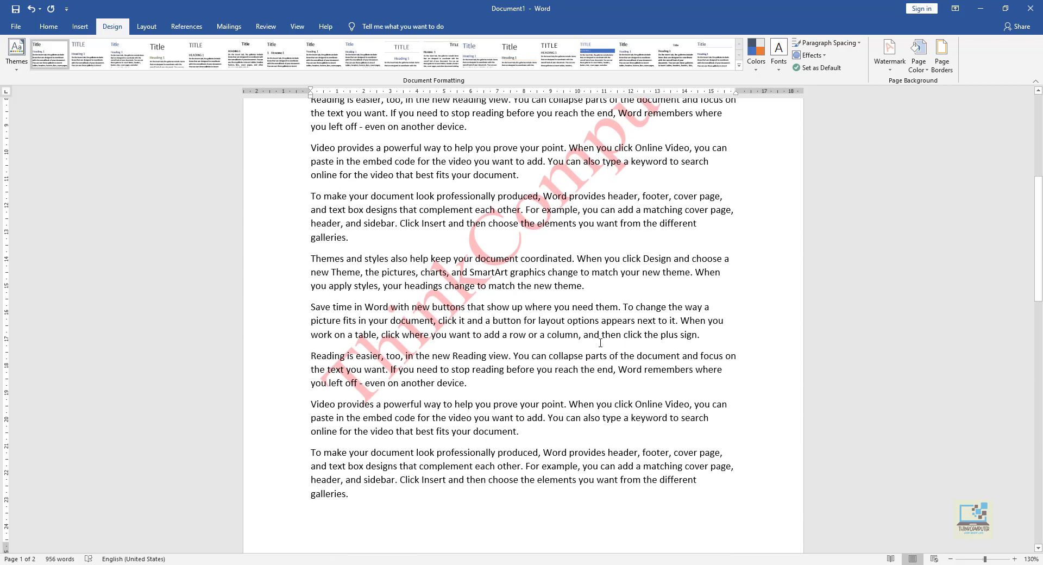
scroll(600, 343, "up", 7)
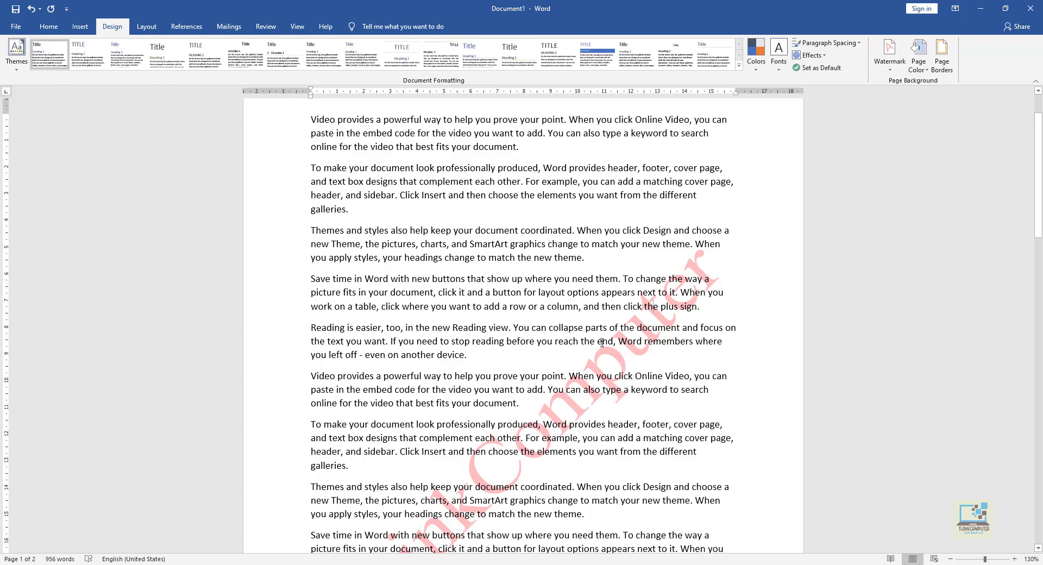
scroll(599, 348, "down", 6)
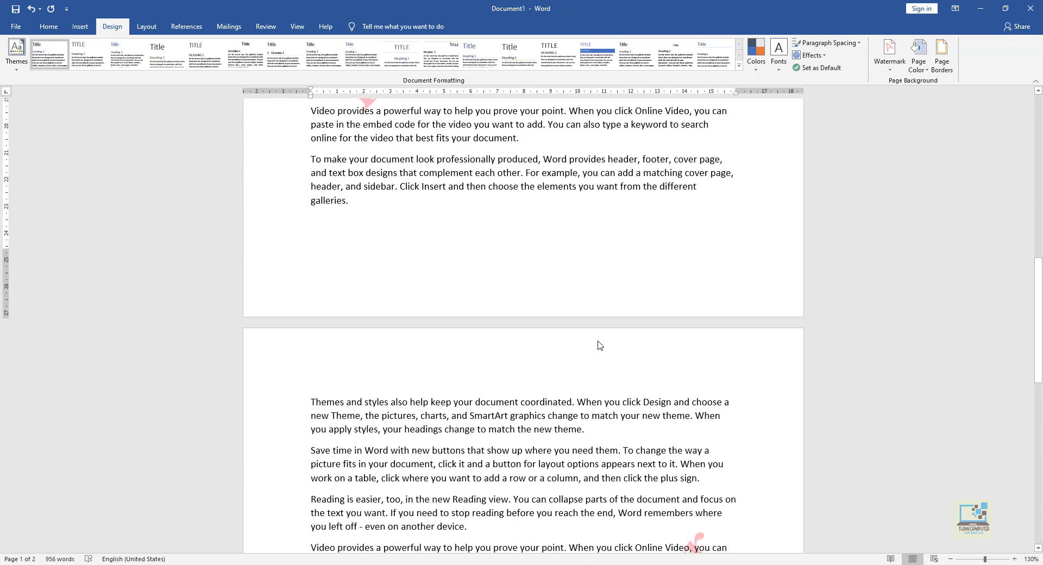
Step: Replace the text watermark with a picture watermark of the autumn tree sunset landscape, keeping Auto scale and Washout
left_click(892, 68)
left_click(857, 408)
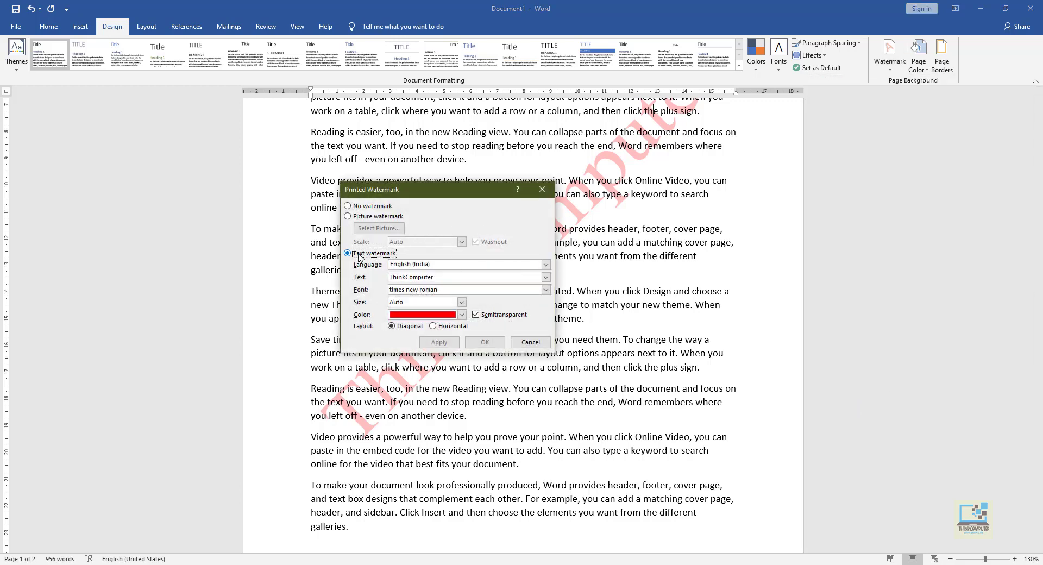
left_click(358, 254)
left_click(358, 217)
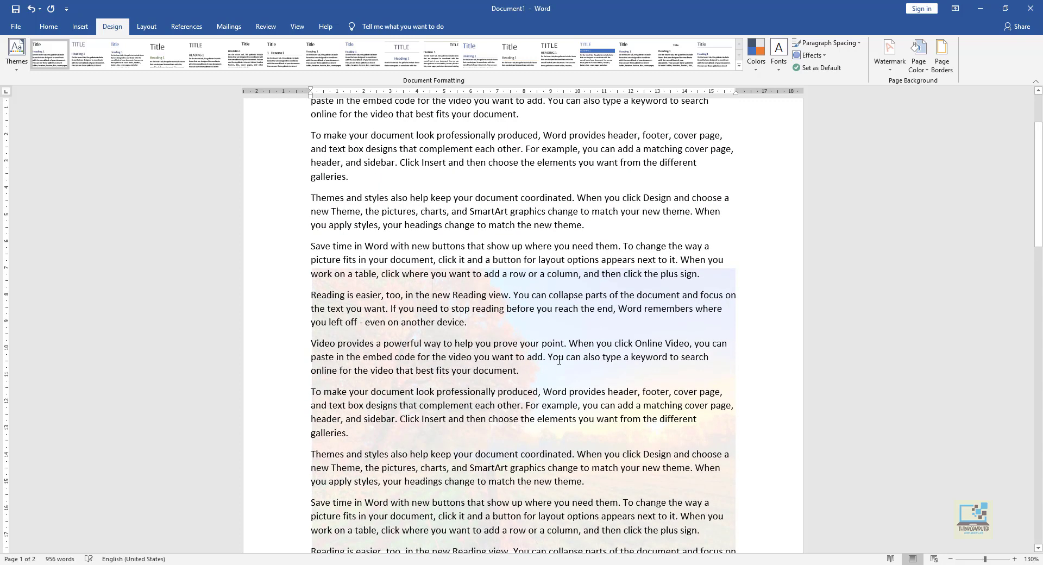
Step: Turn off Washout for the picture watermark, apply the change and check the picture on the document's pages
left_click(890, 57)
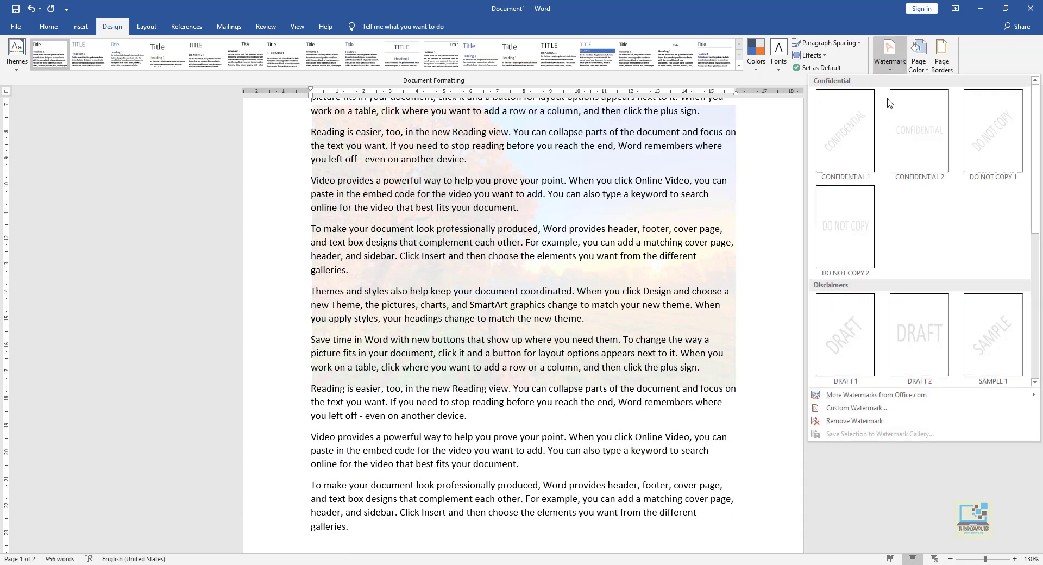
left_click(834, 405)
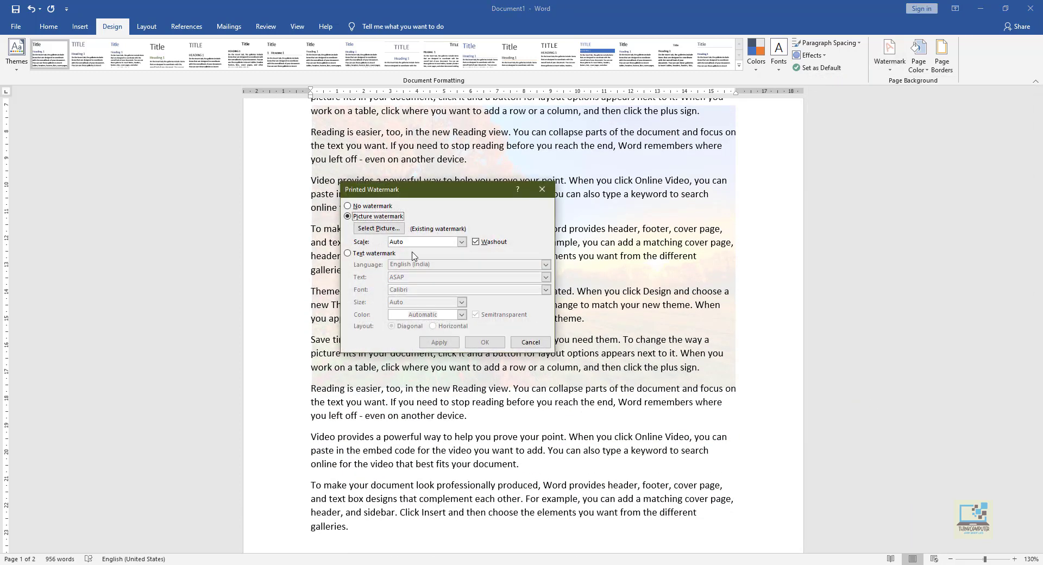
left_click(475, 242)
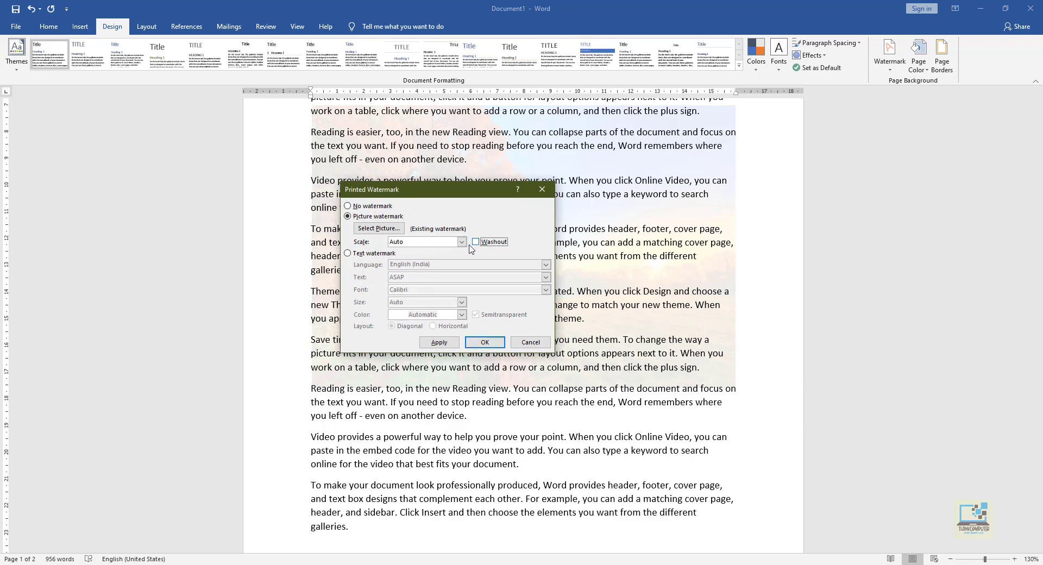
left_click(446, 343)
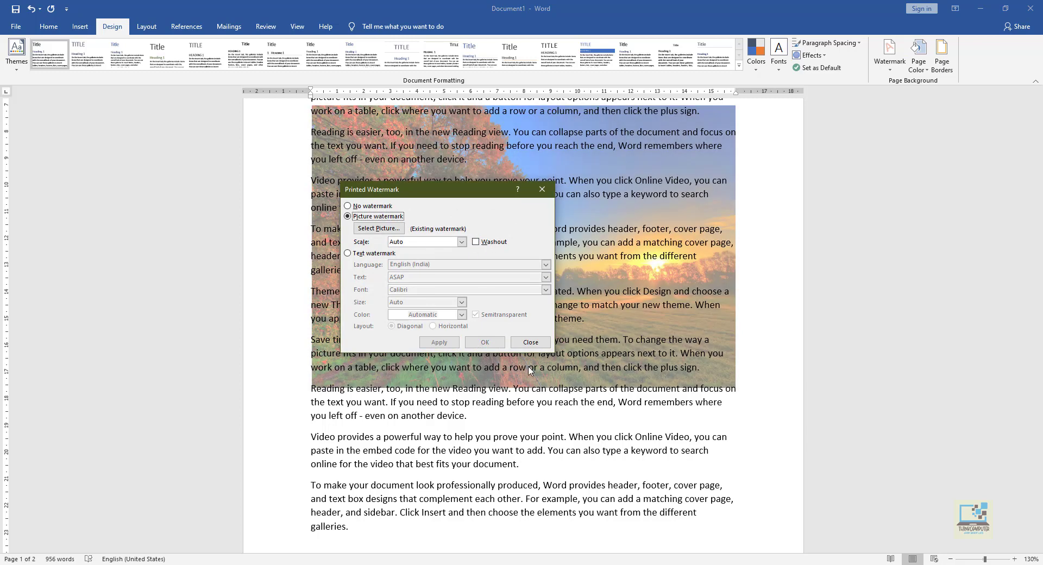
left_click(530, 342)
scroll(548, 379, "down", 15)
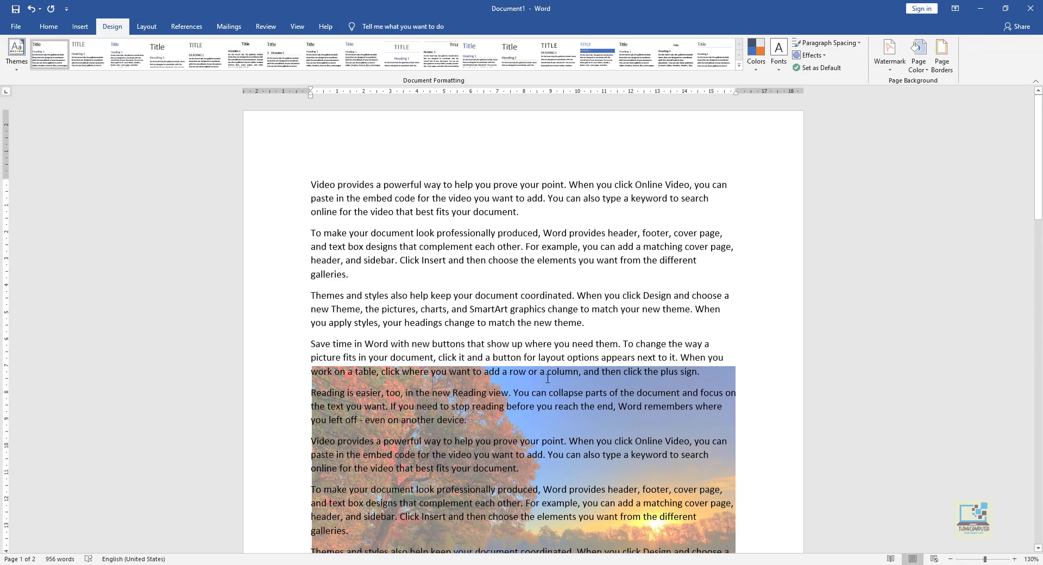
scroll(546, 379, "up", 20)
scroll(544, 375, "down", 15)
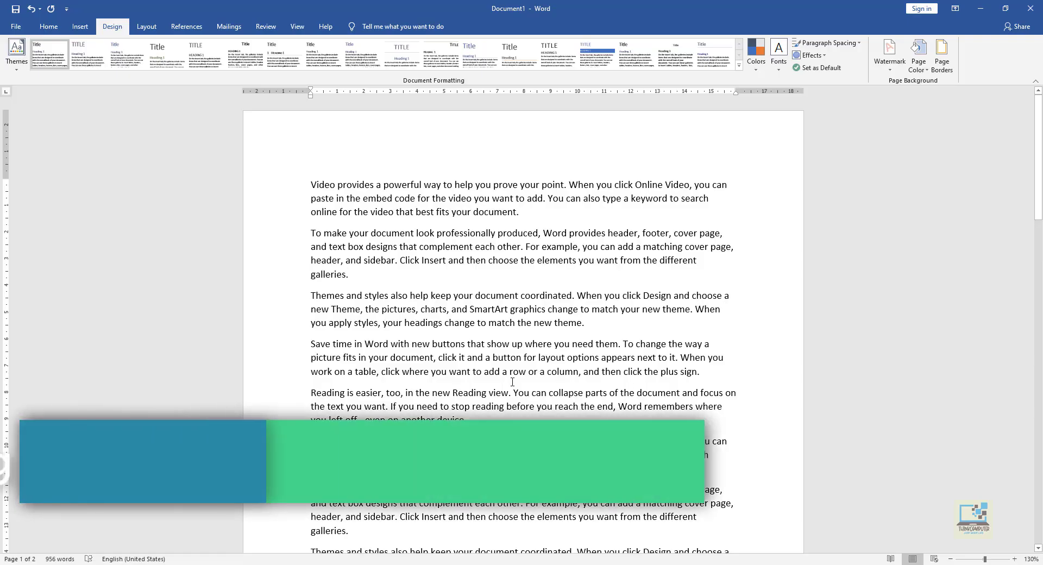
Step: Open the page borders settings and look through the Borders, Page Border and Shading options
scroll(661, 416, "down", 3)
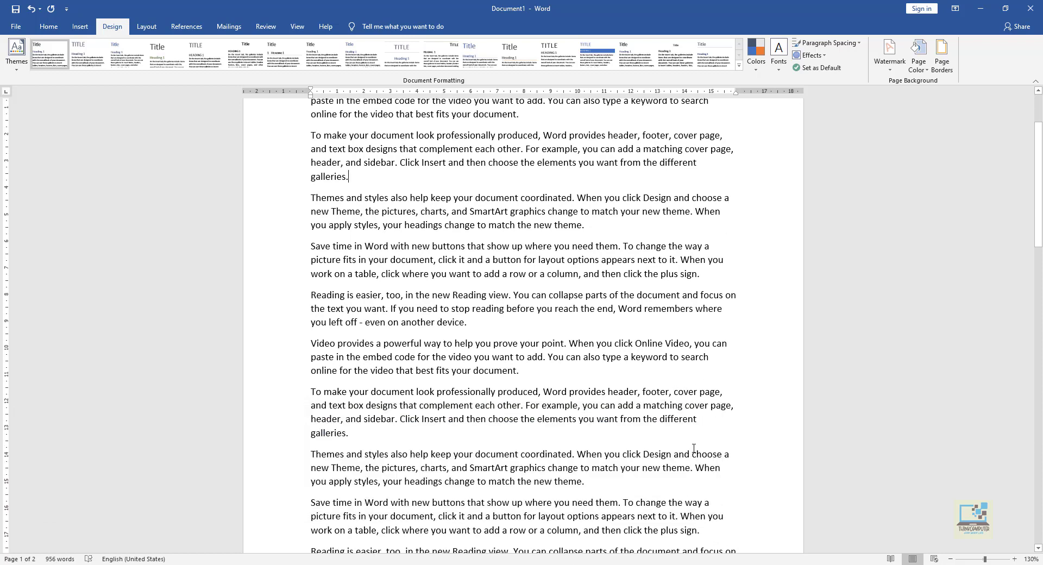
scroll(694, 448, "up", 3)
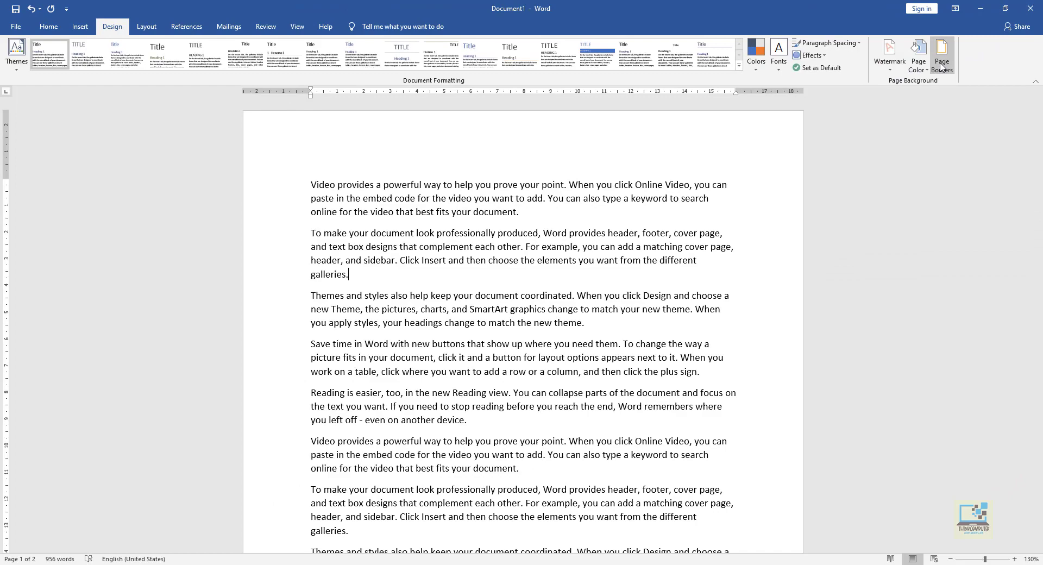
left_click(941, 66)
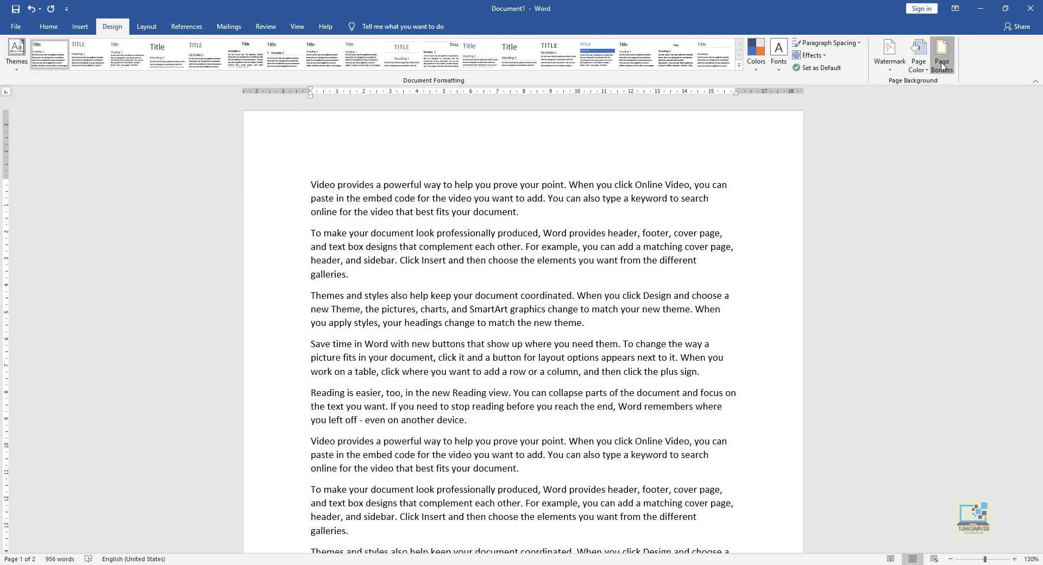
mouse_move(683, 149)
left_mouse_down()
mouse_move(698, 177)
mouse_move(635, 161)
left_mouse_up()
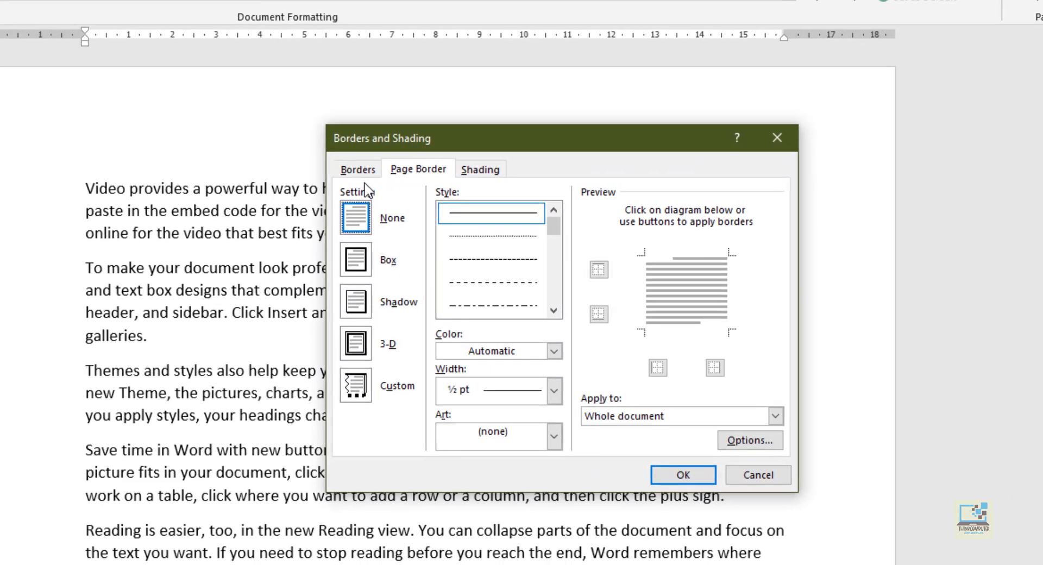
left_click(444, 174)
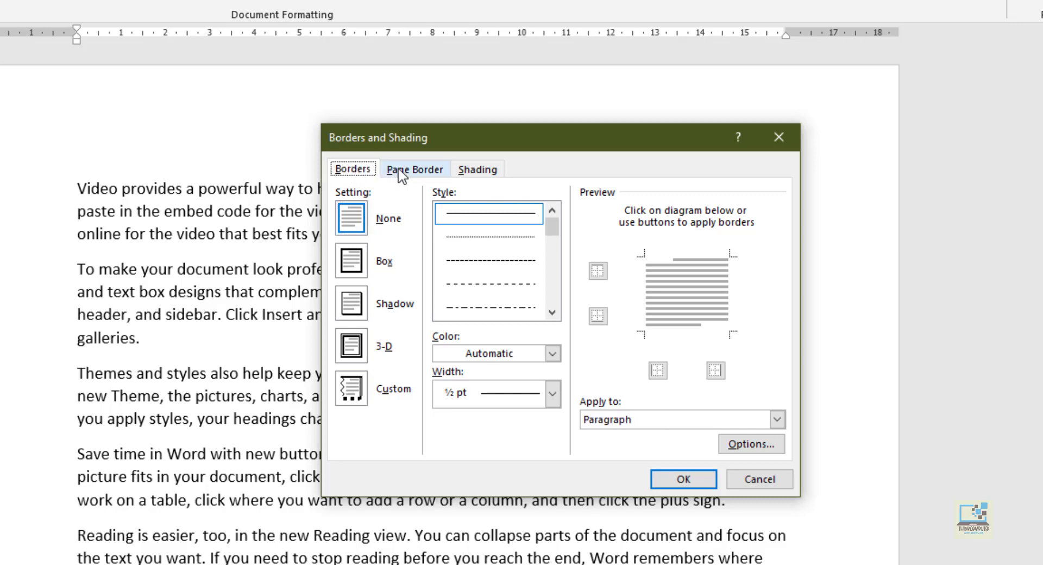
left_click(416, 169)
left_click(476, 170)
left_click(419, 168)
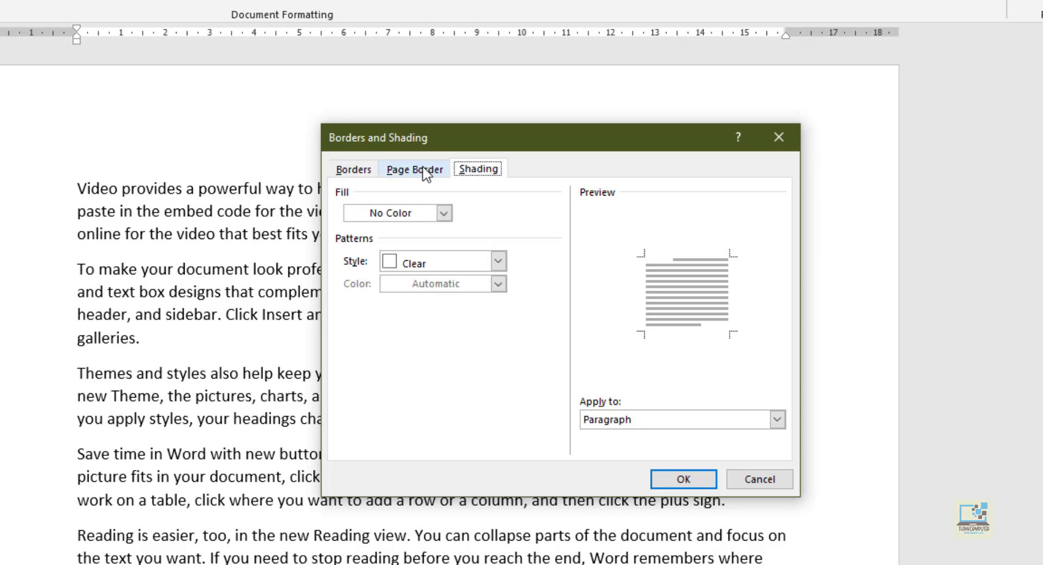
left_click(463, 171)
left_click(441, 172)
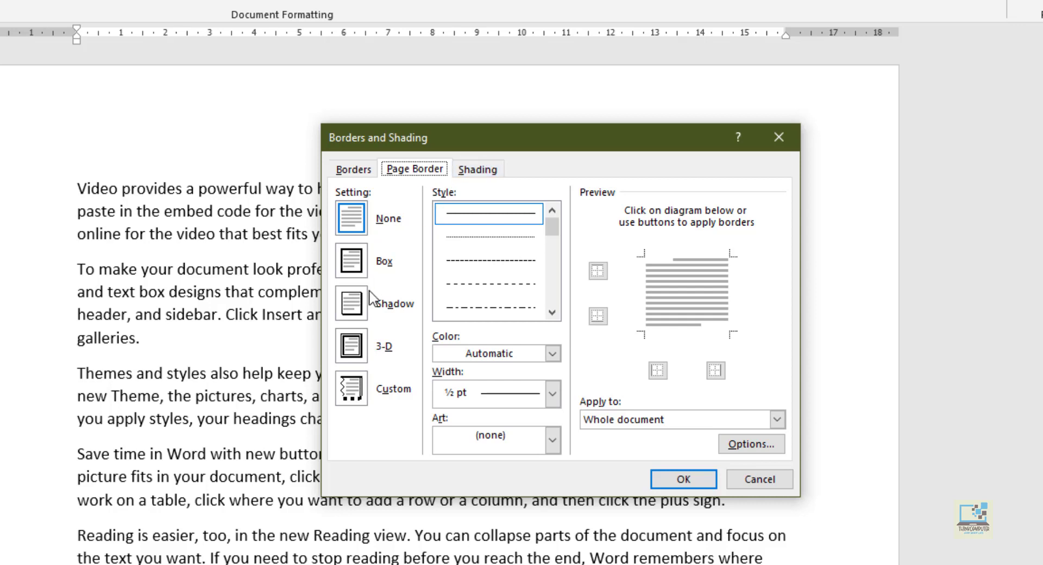
Step: Choose a 3-D page border with the thick diagonally striped line style at 3 pt
left_click(362, 348)
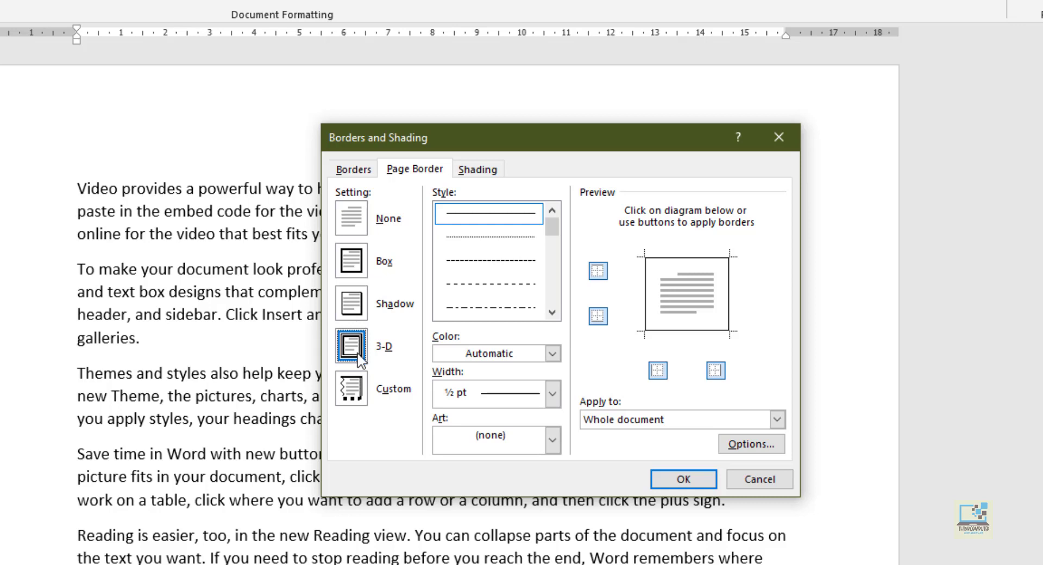
left_click(552, 313)
left_click(552, 312)
left_click(552, 312)
left_click(552, 313)
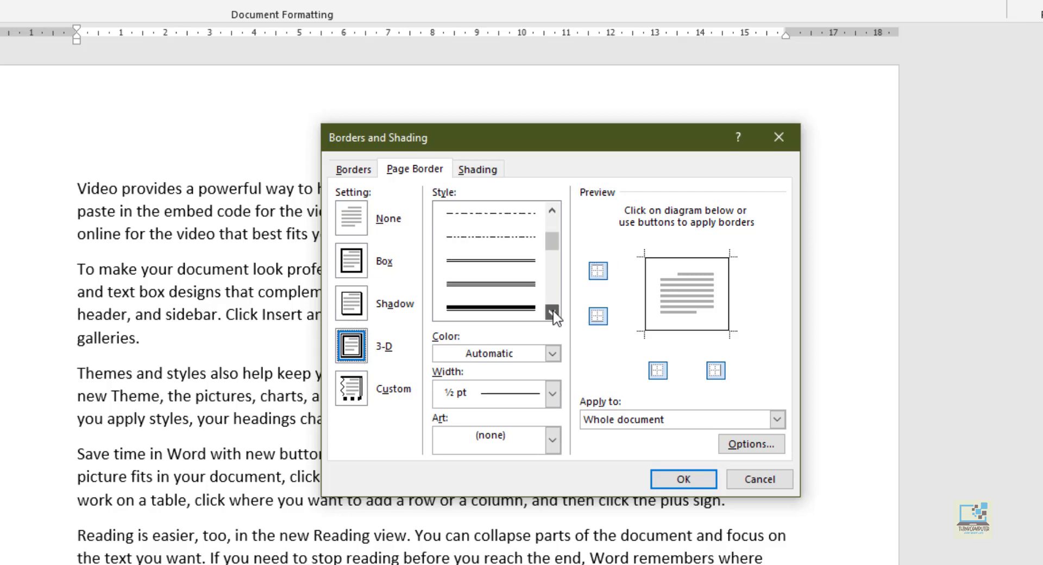
left_click_drag(560, 248, 554, 288)
left_click(536, 307)
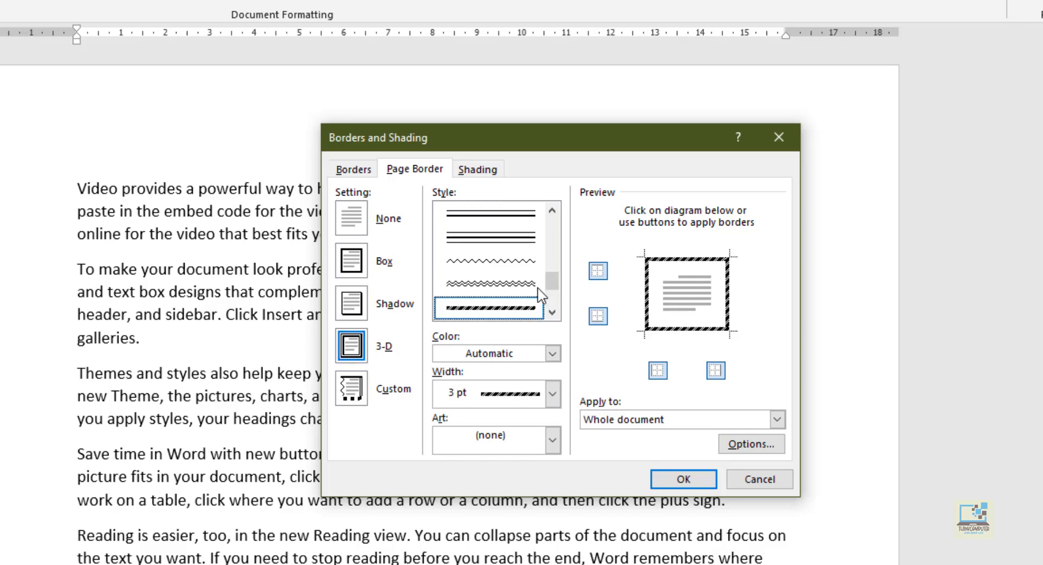
Step: Color the striped page border red, apply it to the whole document and check it on both pages
left_click(475, 358)
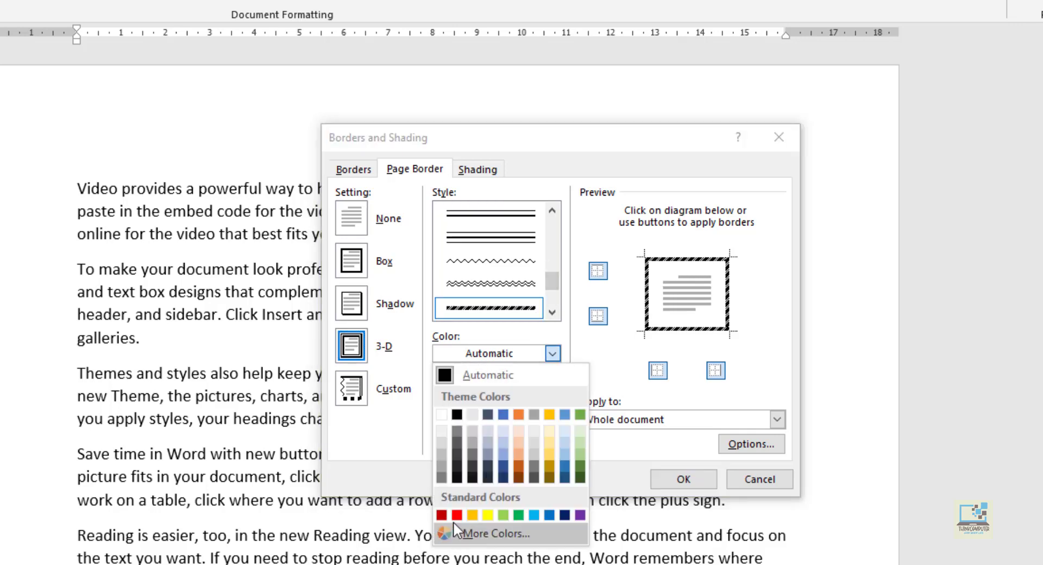
left_click(457, 516)
left_click(502, 445)
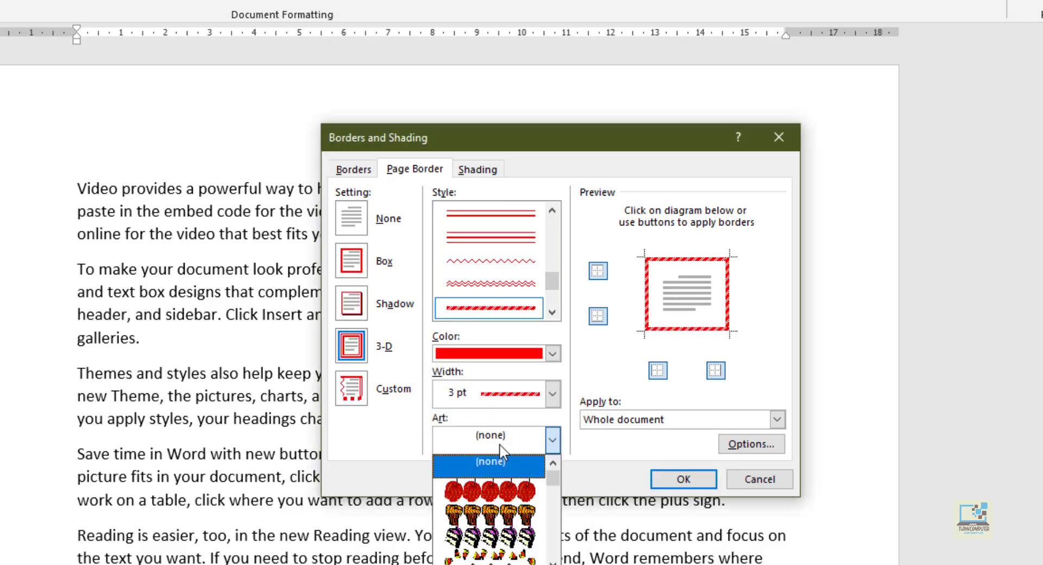
scroll(511, 530, "down", 10)
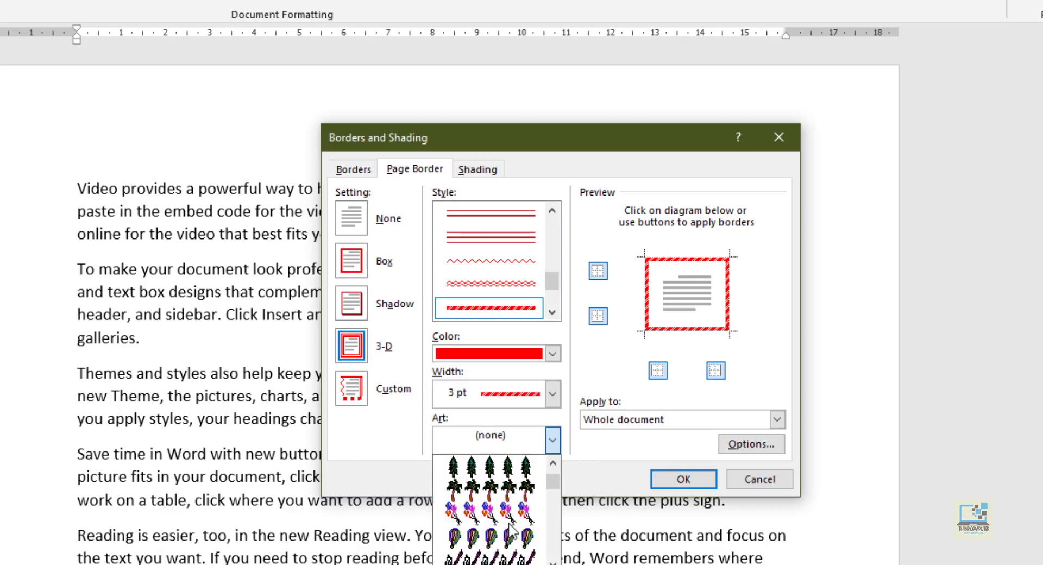
left_click(413, 443)
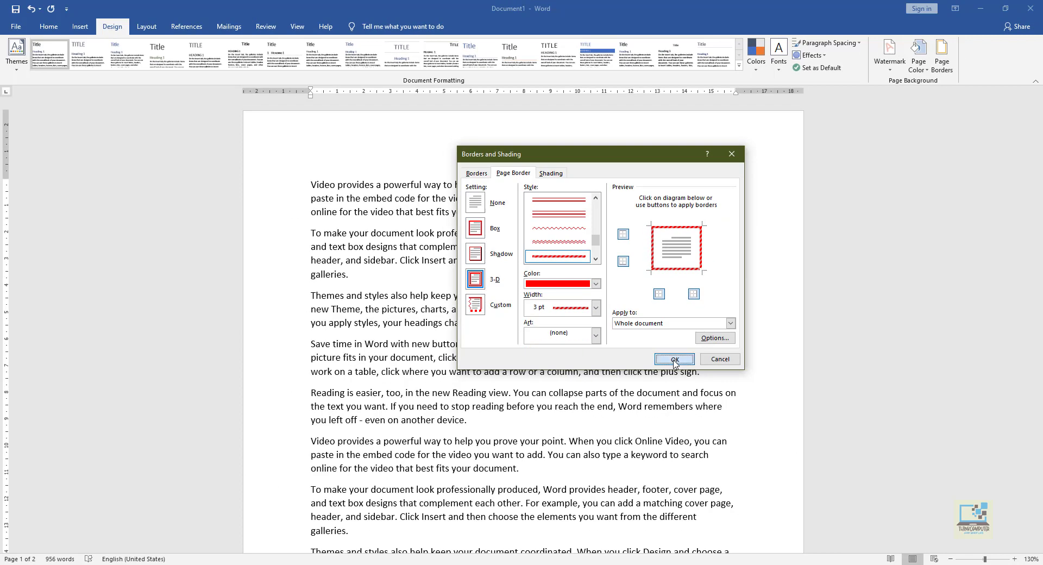
left_click(683, 479)
scroll(674, 363, "down", 12)
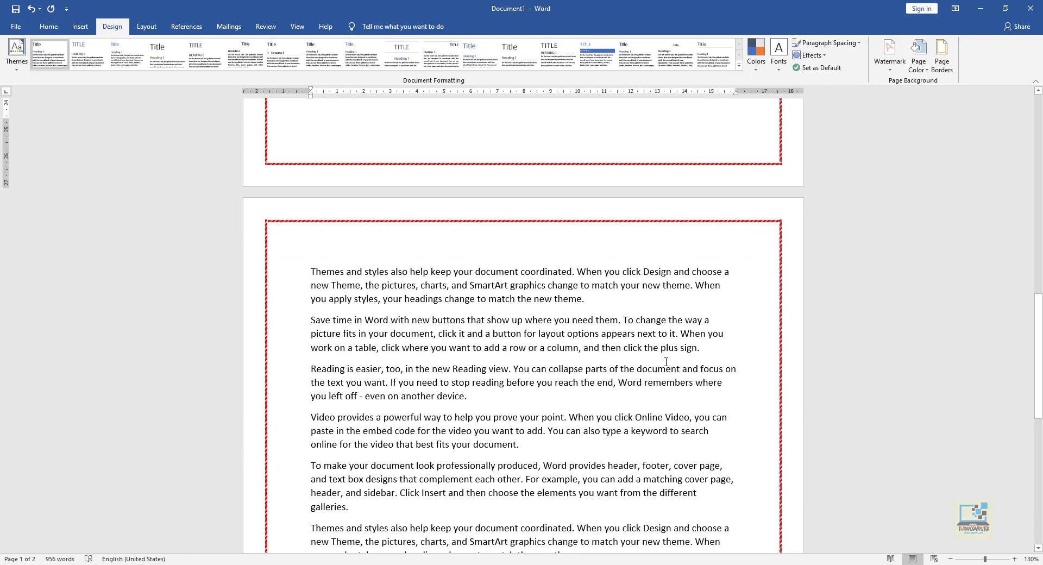
scroll(666, 362, "up", 12)
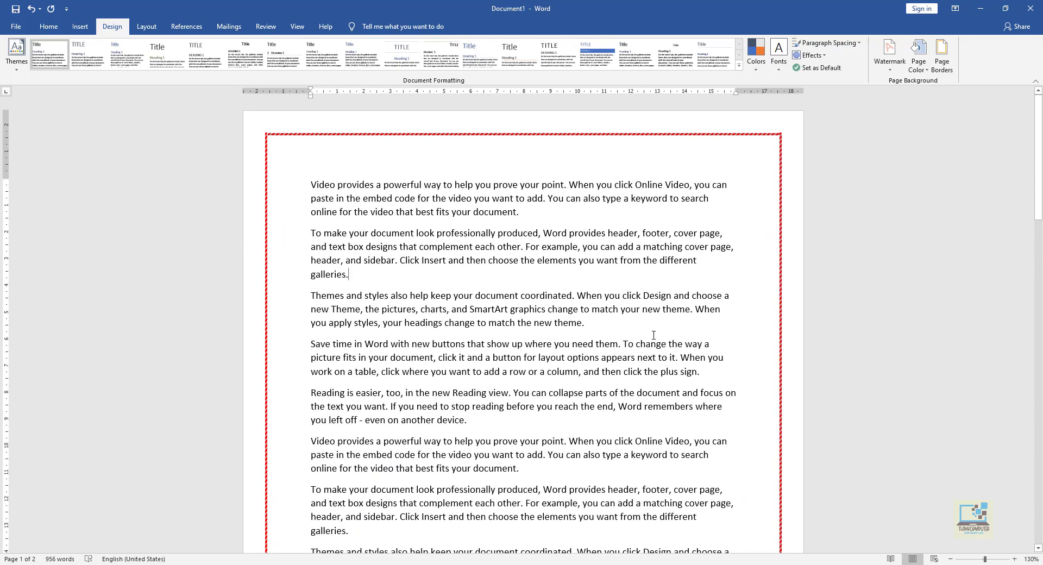
Step: Replace the page border with the yellow star art border on the whole document and look it over on both pages
left_click(942, 55)
left_click(596, 335)
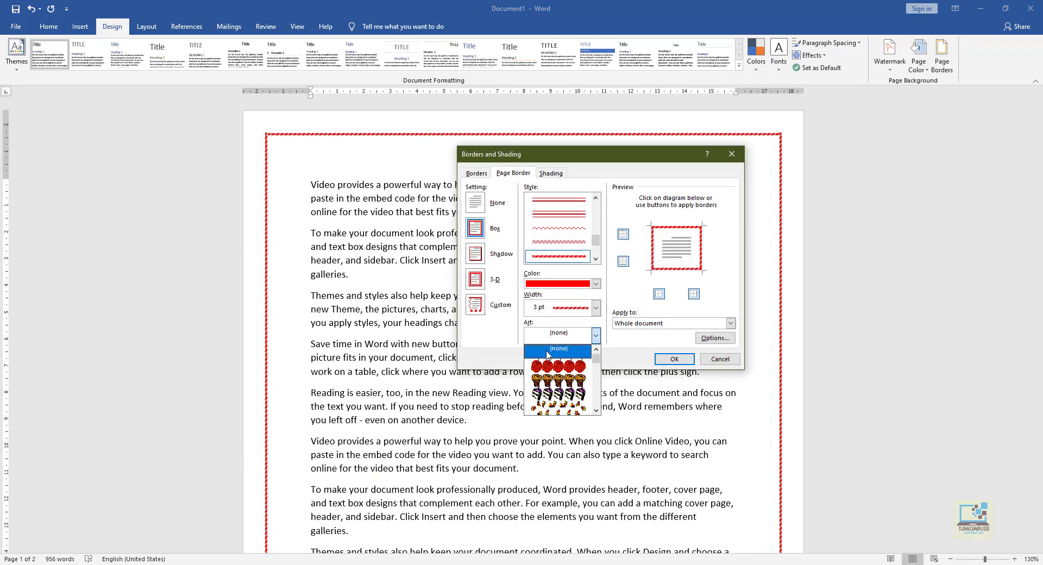
scroll(546, 355, "down", 10)
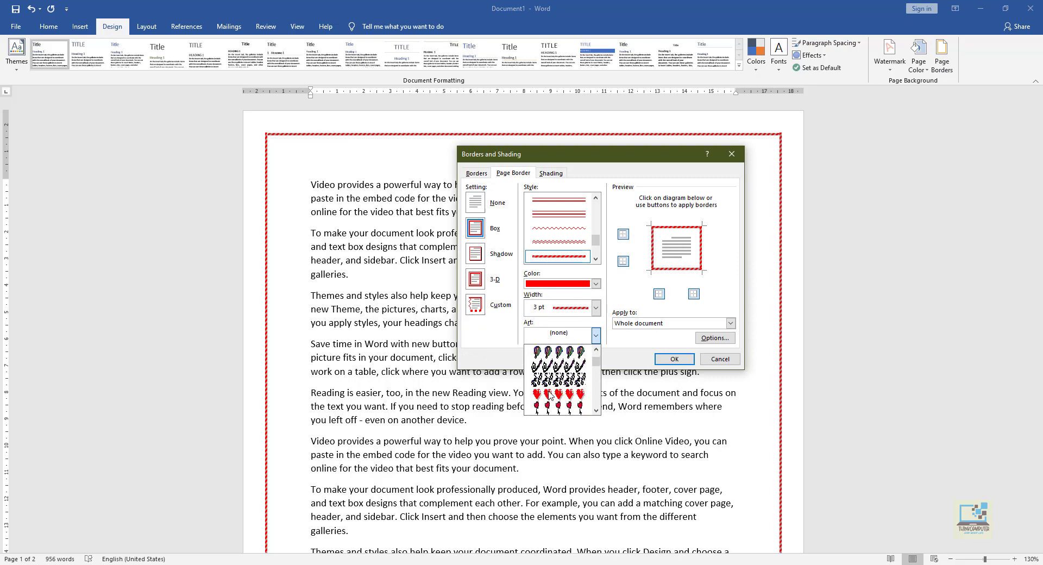
scroll(550, 396, "down", 4)
left_click(551, 396)
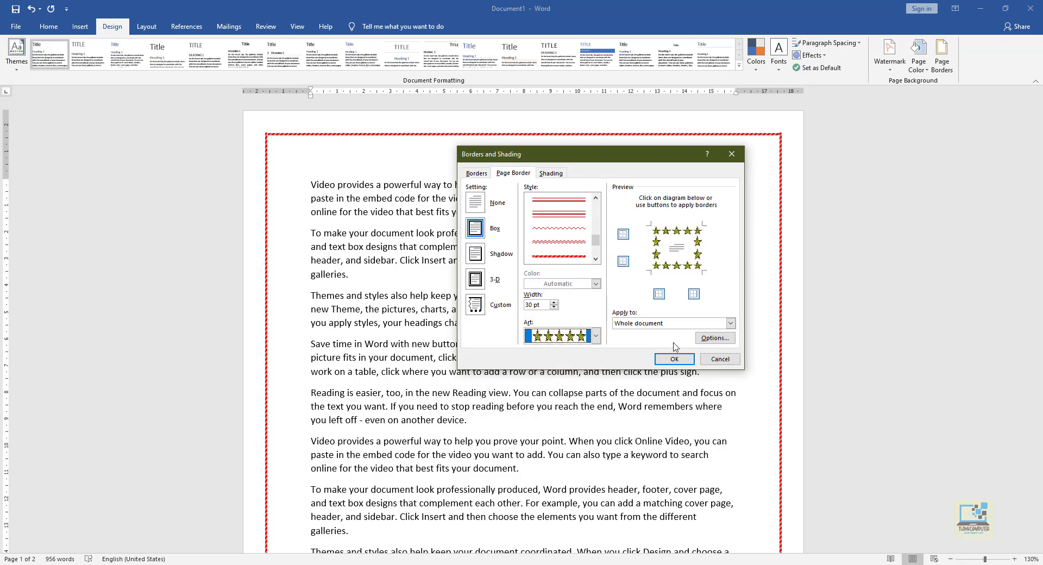
left_click(674, 359)
scroll(676, 363, "down", 10)
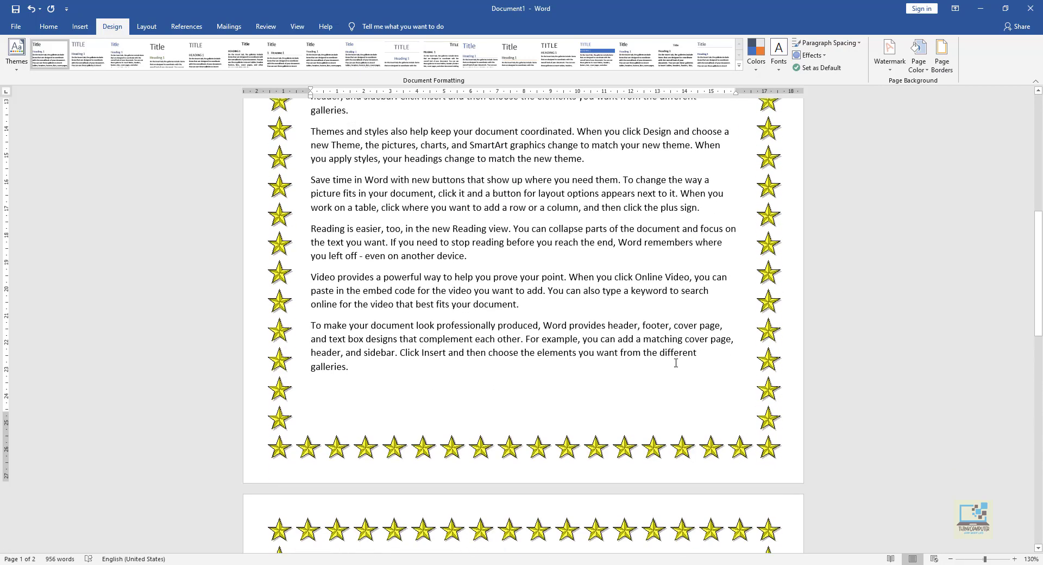
scroll(676, 363, "down", 12)
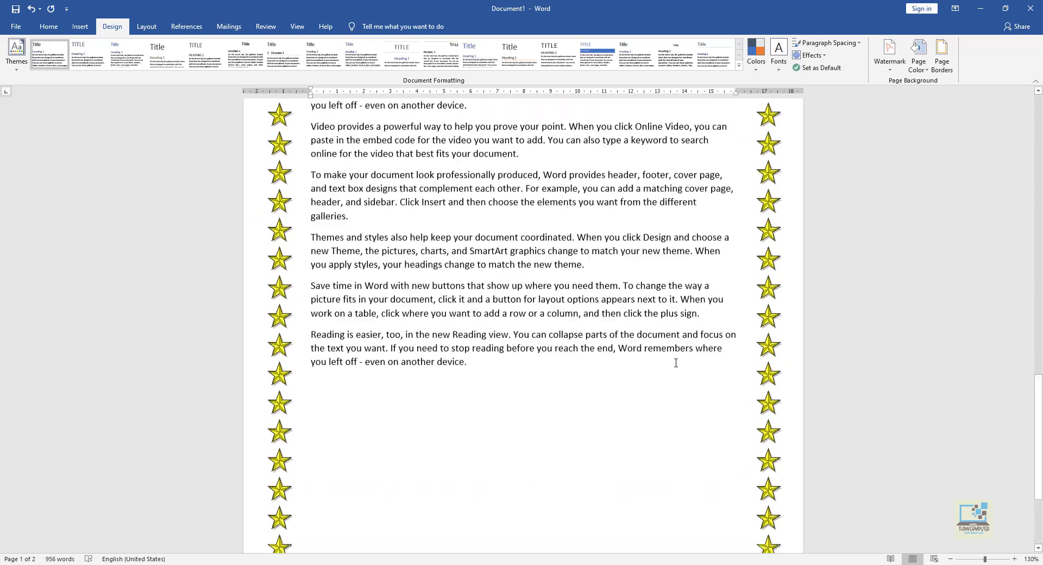
scroll(676, 363, "up", 12)
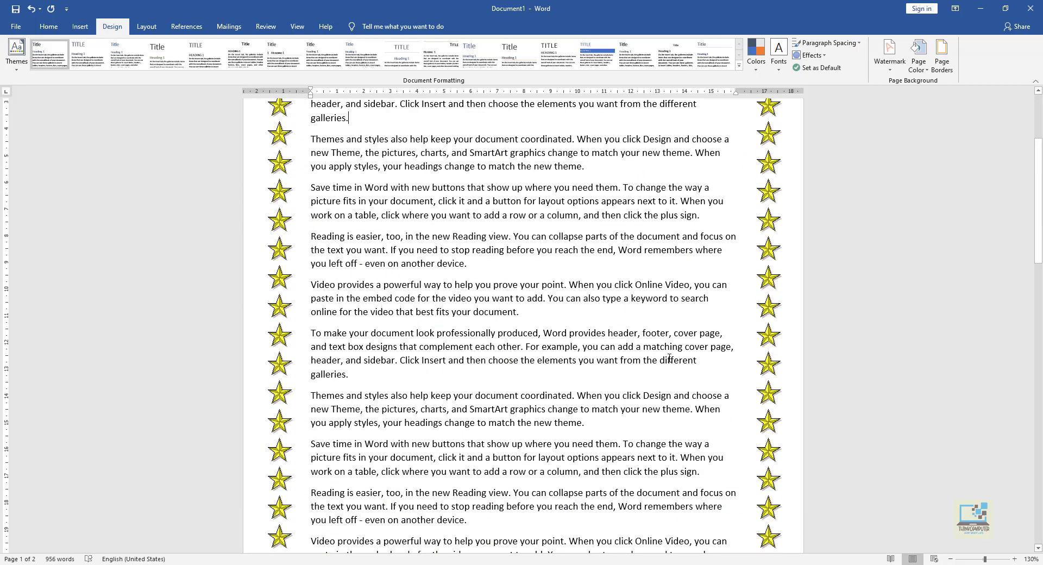
scroll(669, 359, "up", 4)
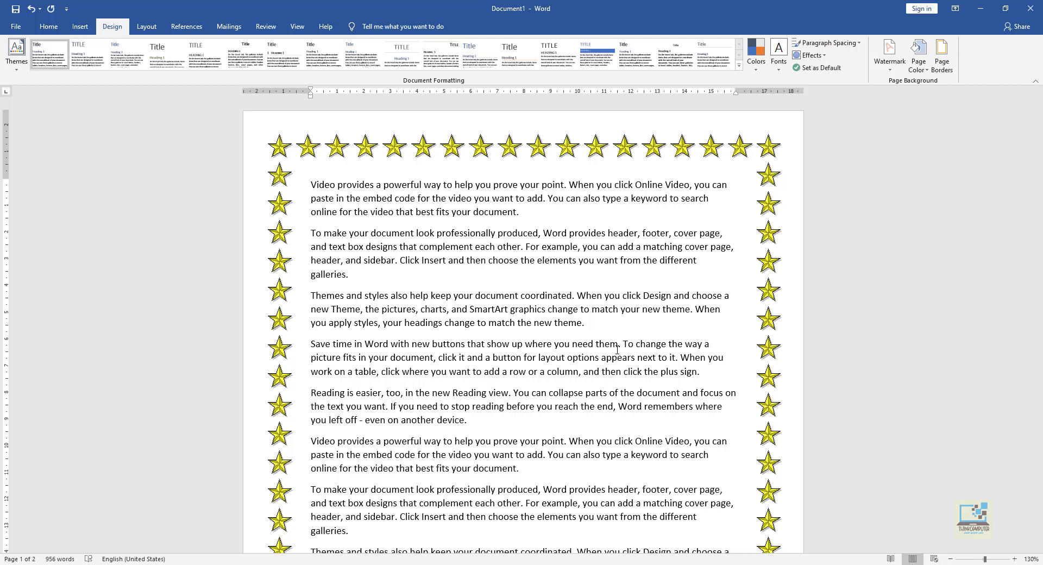
Step: Select all the document's text and choose a custom light green (#69F370) as its paragraph shading fill
key("ctrl+a")
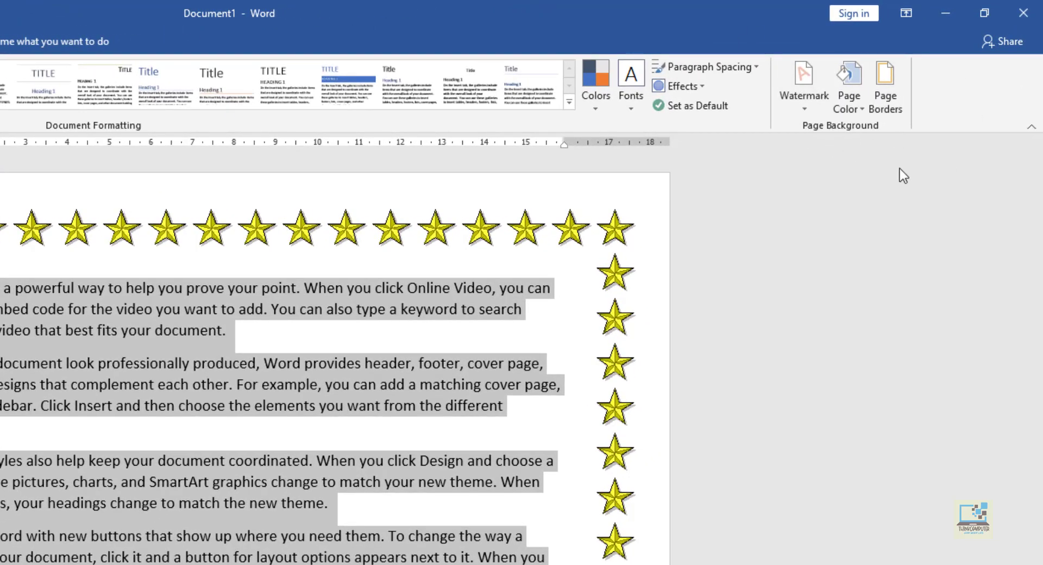
left_click(886, 103)
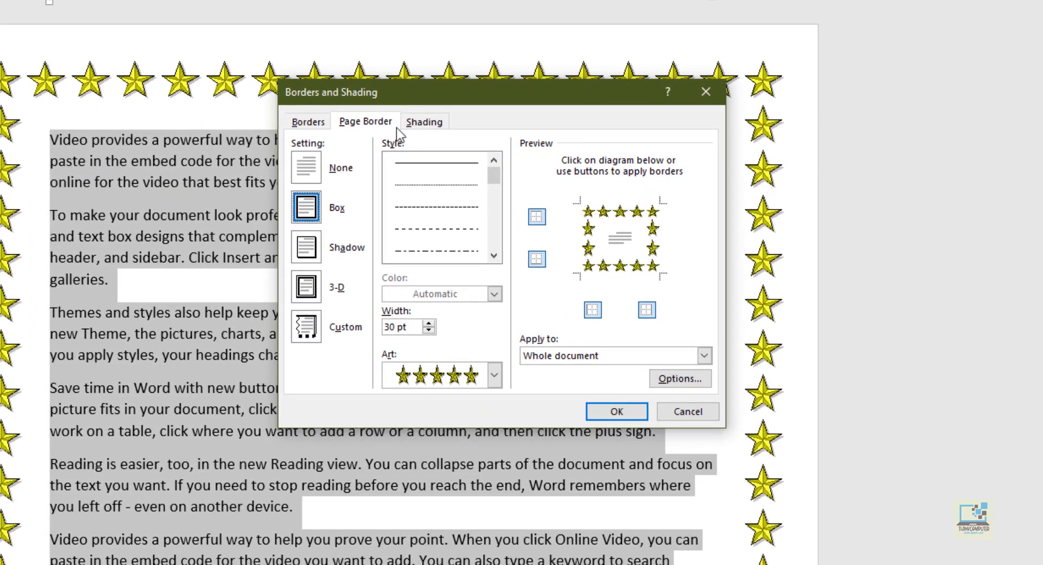
left_click(419, 122)
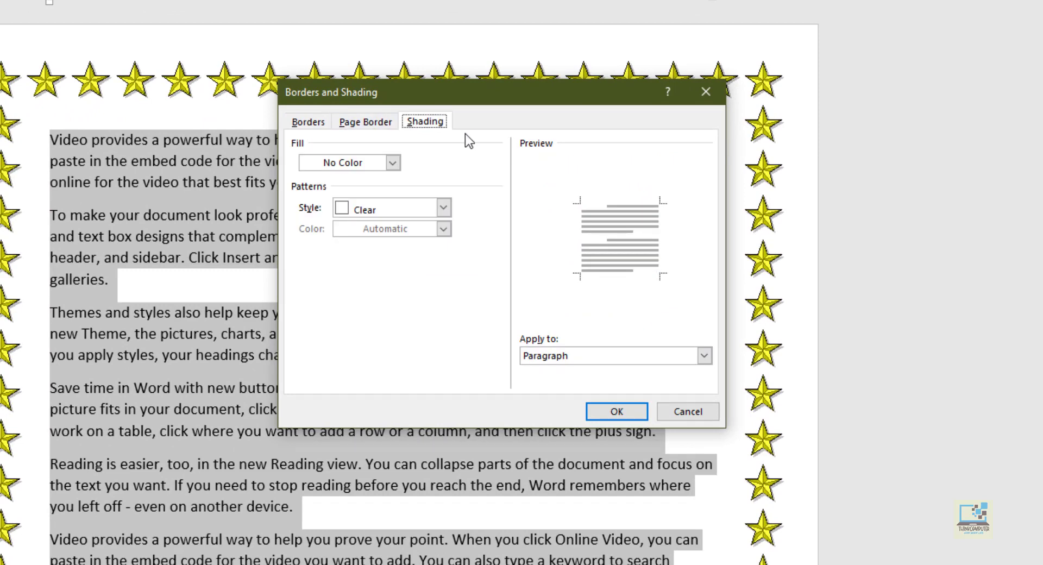
left_click(323, 164)
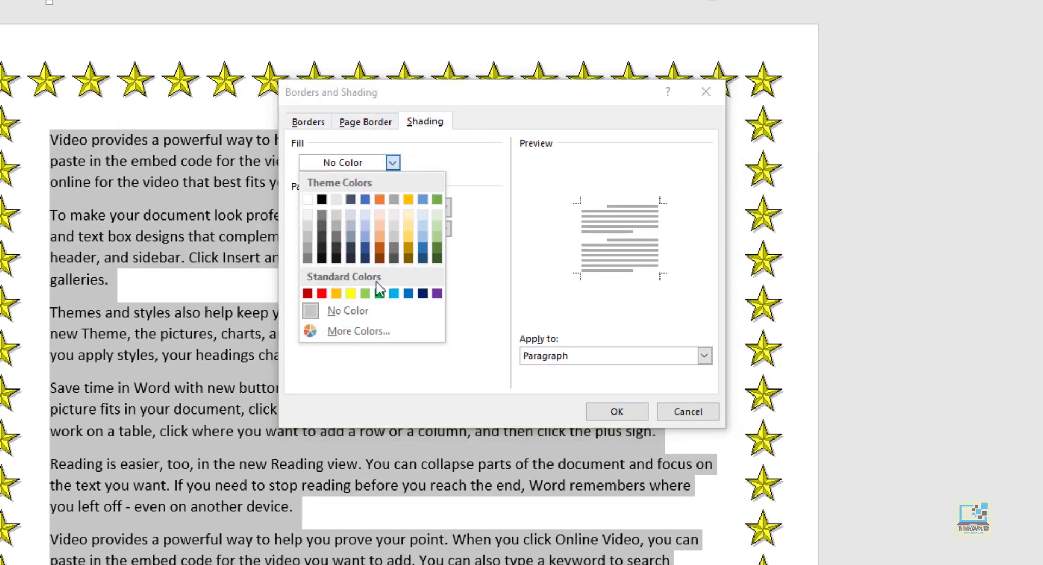
left_click(341, 326)
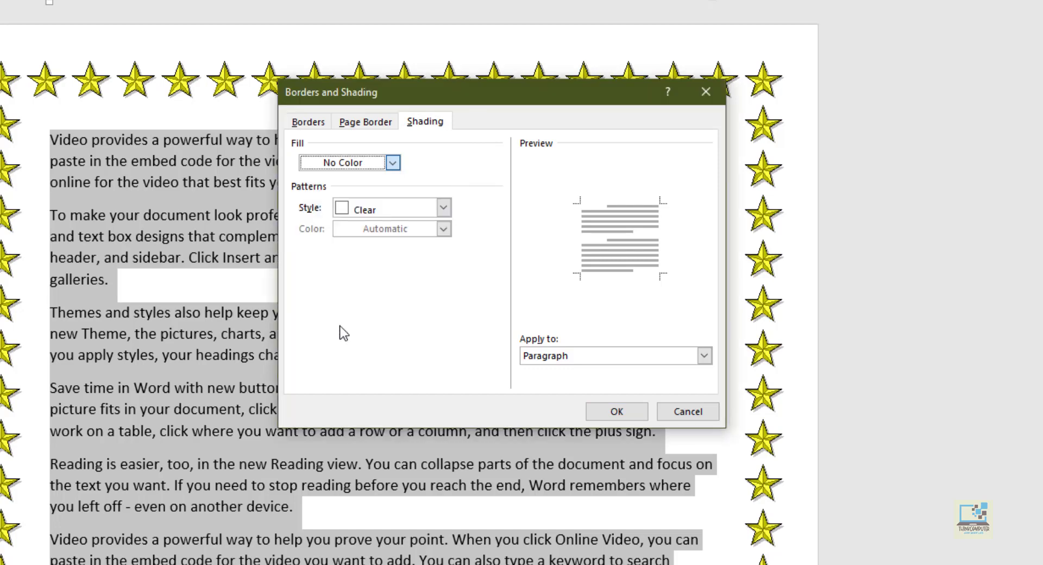
left_click(327, 171)
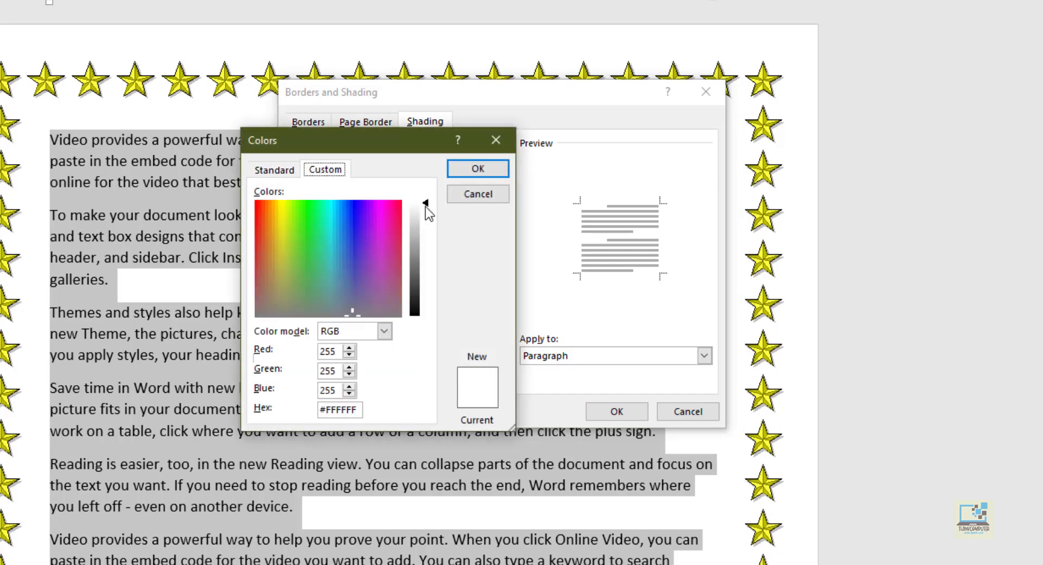
left_click_drag(426, 206, 425, 238)
left_click_drag(360, 288, 305, 216)
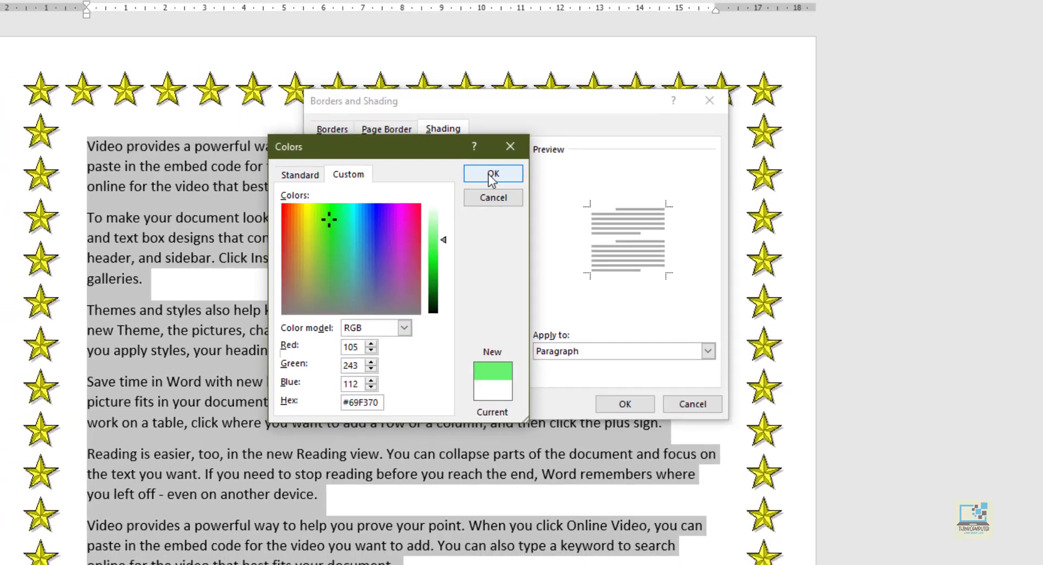
left_click(491, 174)
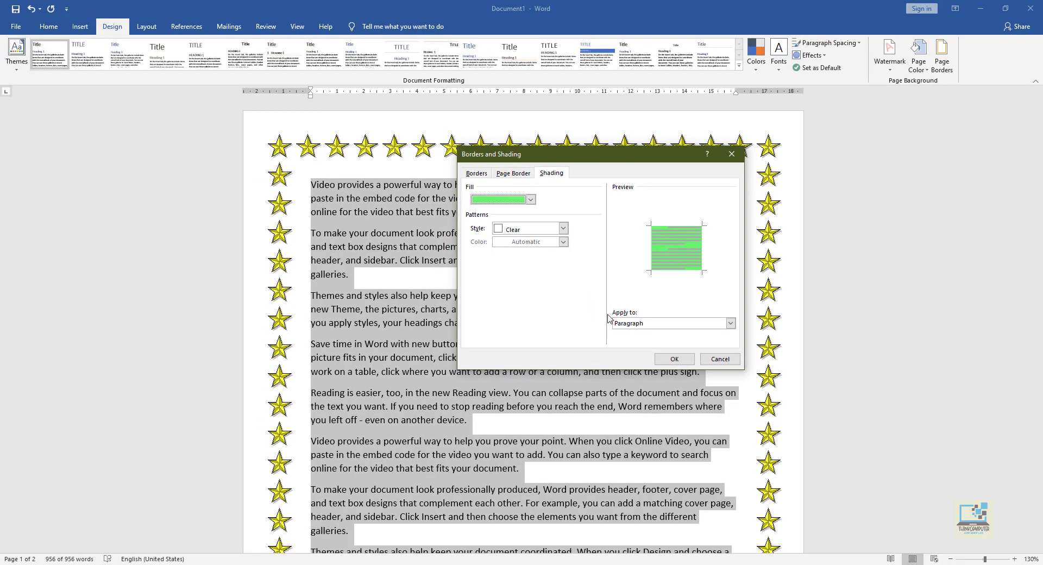
Step: Apply the green paragraph shading, deselect the text and check the shaded paragraphs through the document
left_click(625, 404)
left_click(702, 301)
scroll(693, 327, "down", 15)
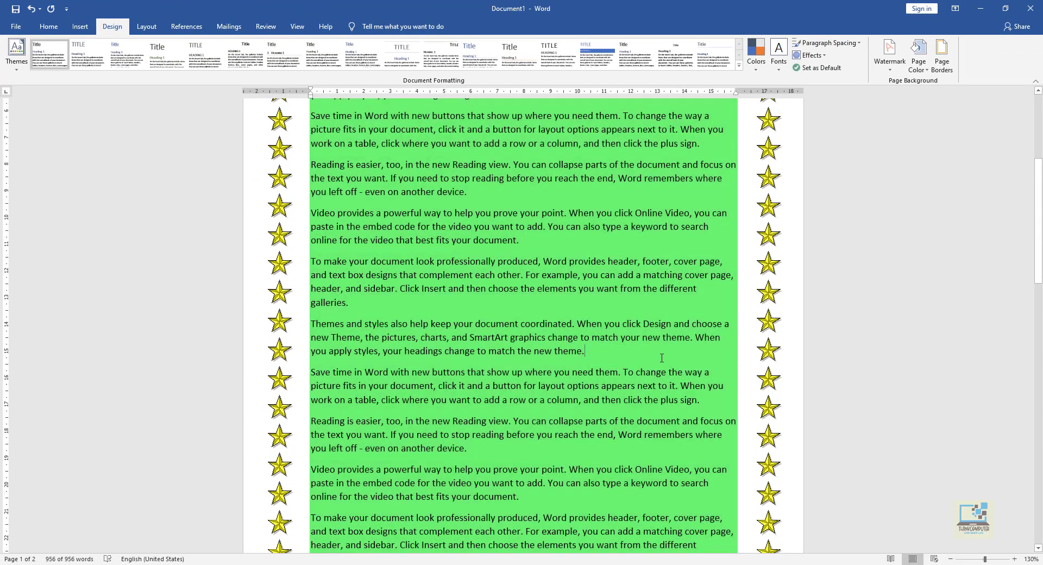
scroll(684, 362, "up", 8)
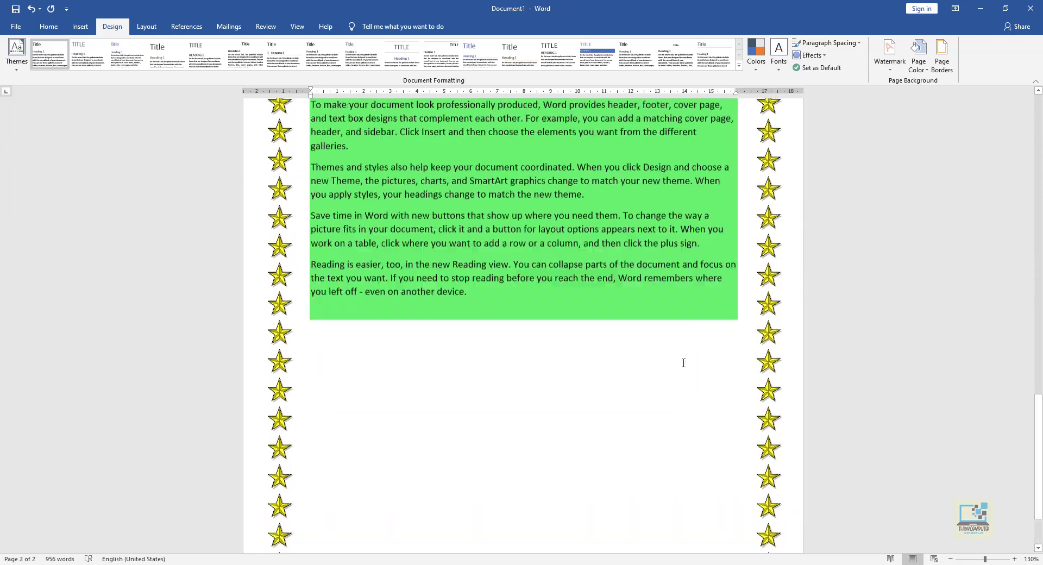
scroll(683, 363, "down", 13)
scroll(681, 360, "up", 3)
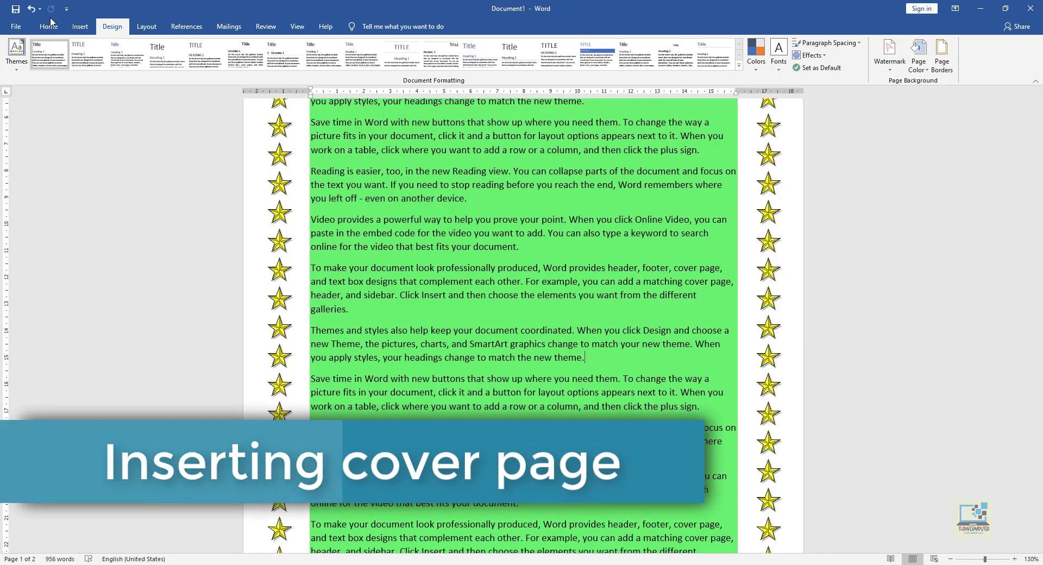
Step: Browse the built-in and Office.com cover page designs and insert the Grid cover page
left_click(80, 27)
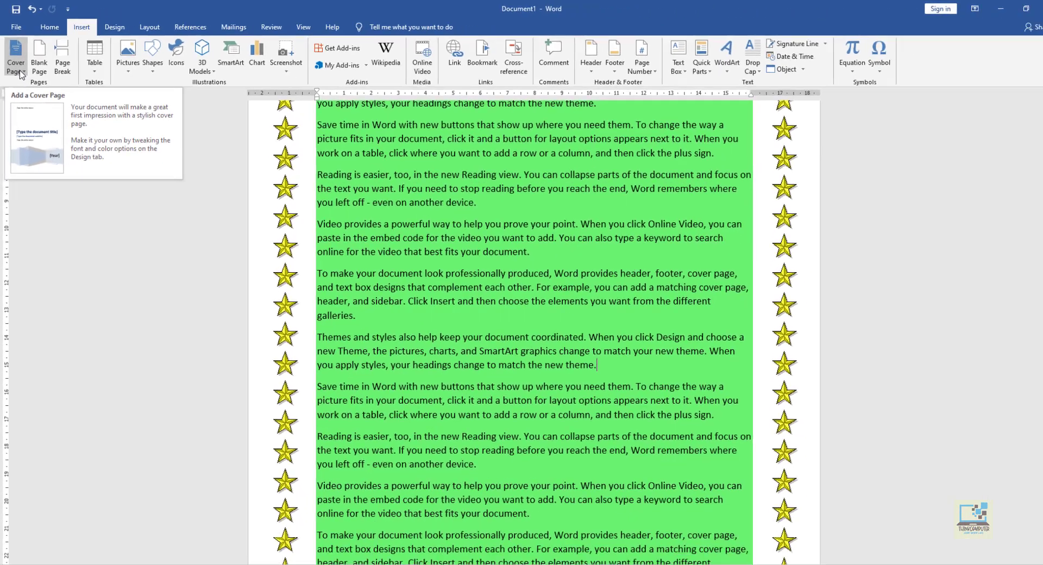
left_click(17, 66)
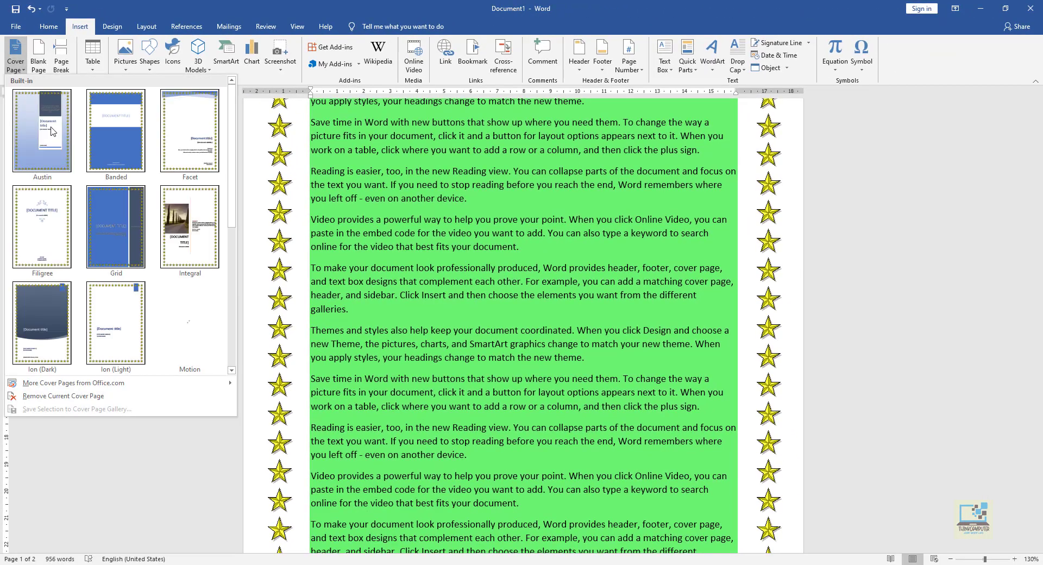
scroll(132, 225, "down", 5)
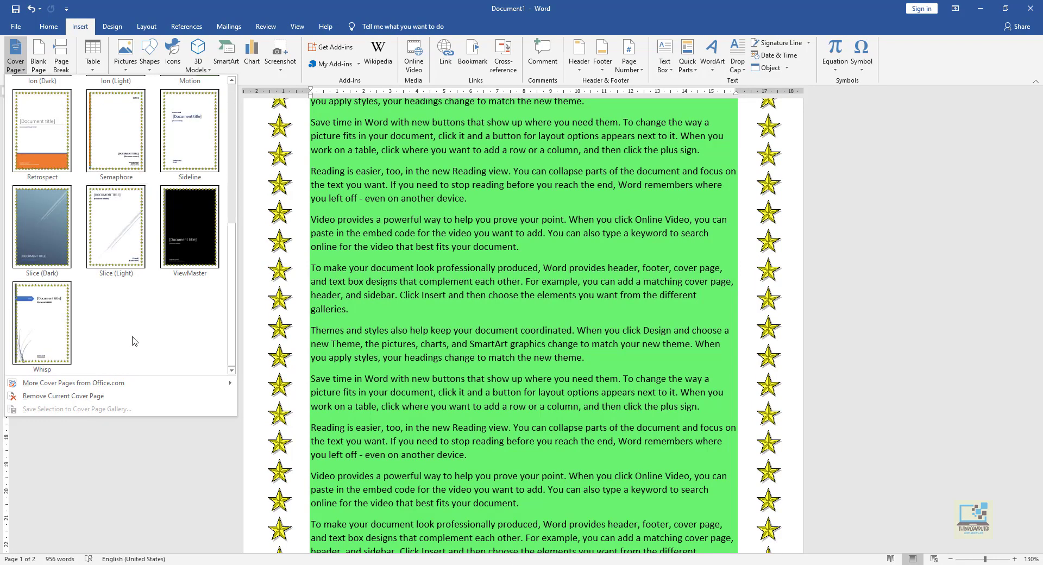
scroll(158, 305, "up", 5)
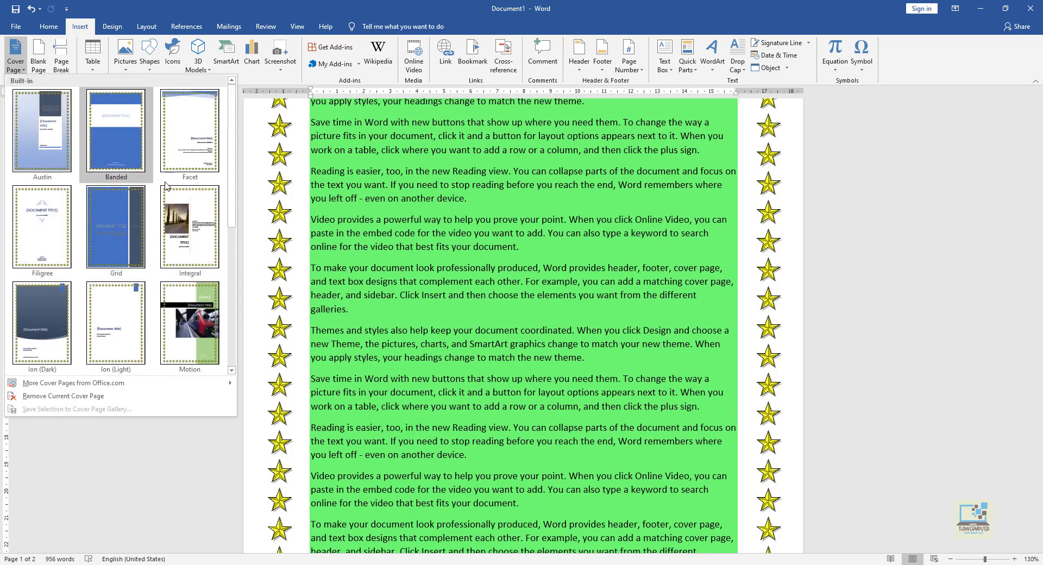
scroll(174, 326, "down", 5)
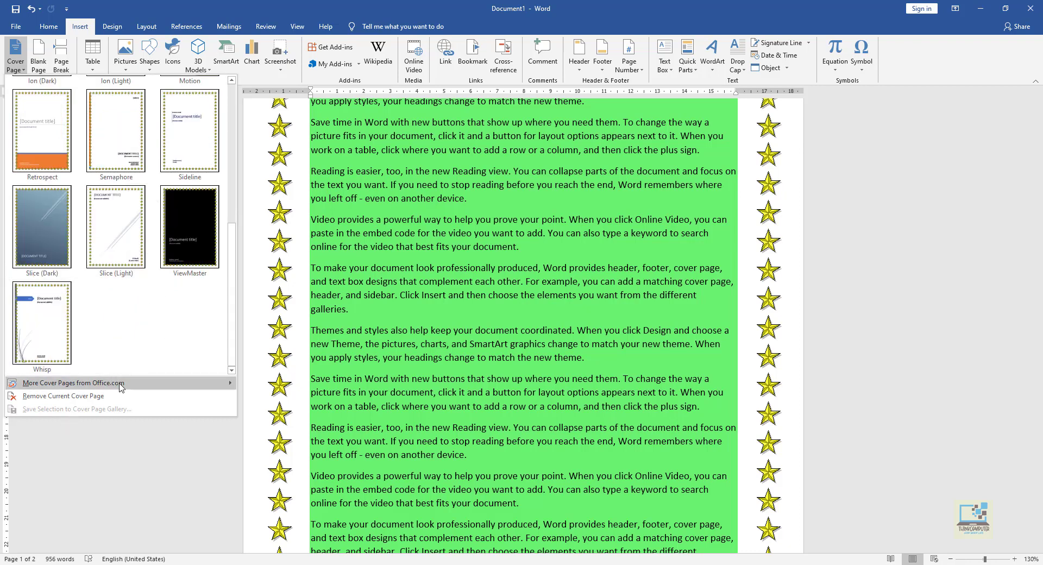
mouse_move(122, 383)
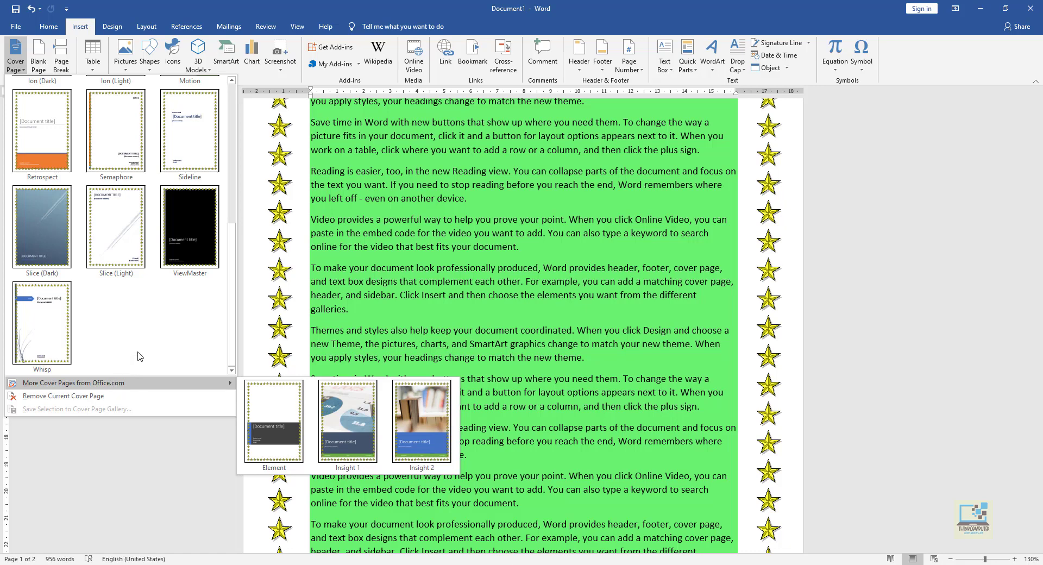
scroll(140, 357, "up", 5)
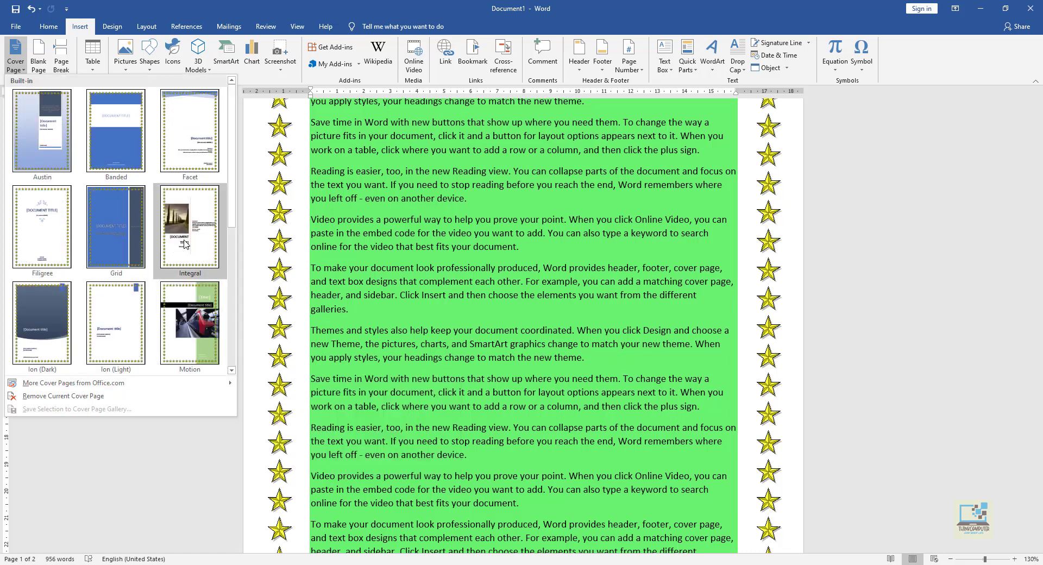
left_click(113, 245)
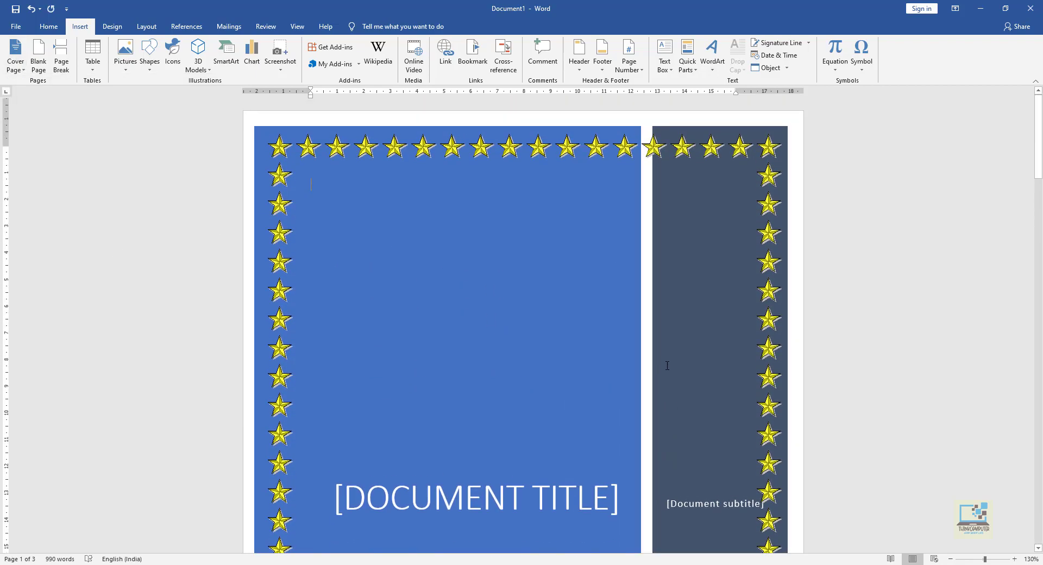
Step: Look over the new cover page and the pages behind it, and select the document title placeholder on the cover
scroll(668, 363, "down", 10)
scroll(662, 366, "down", 10)
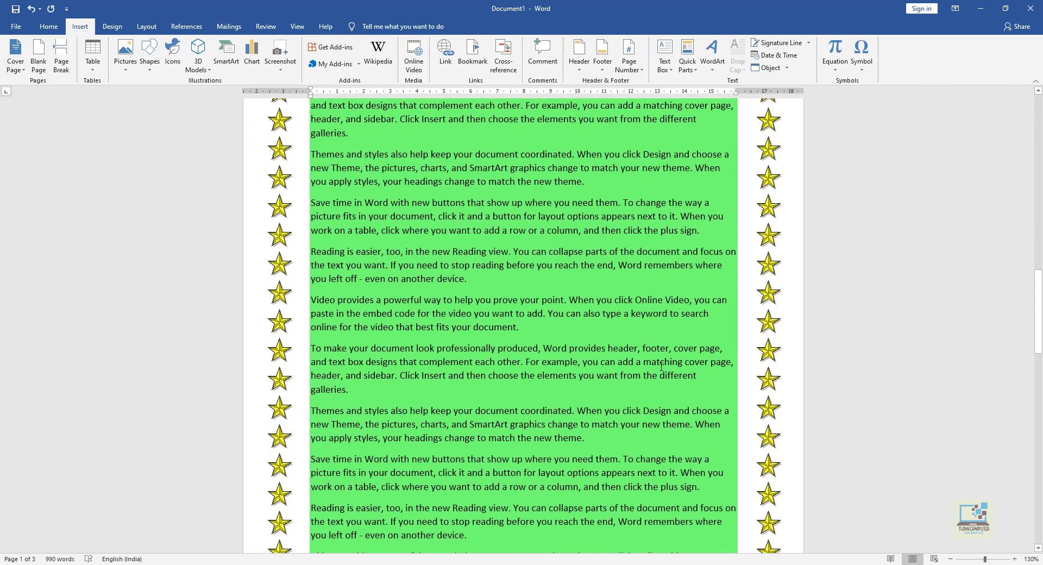
scroll(659, 369, "up", 20)
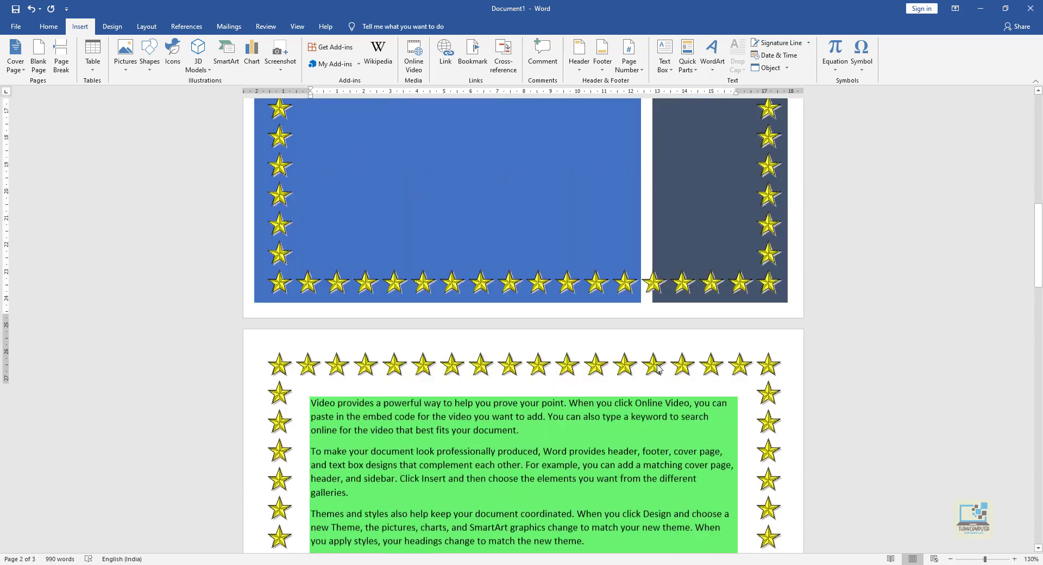
scroll(525, 247, "up", 2)
scroll(591, 397, "down", 5)
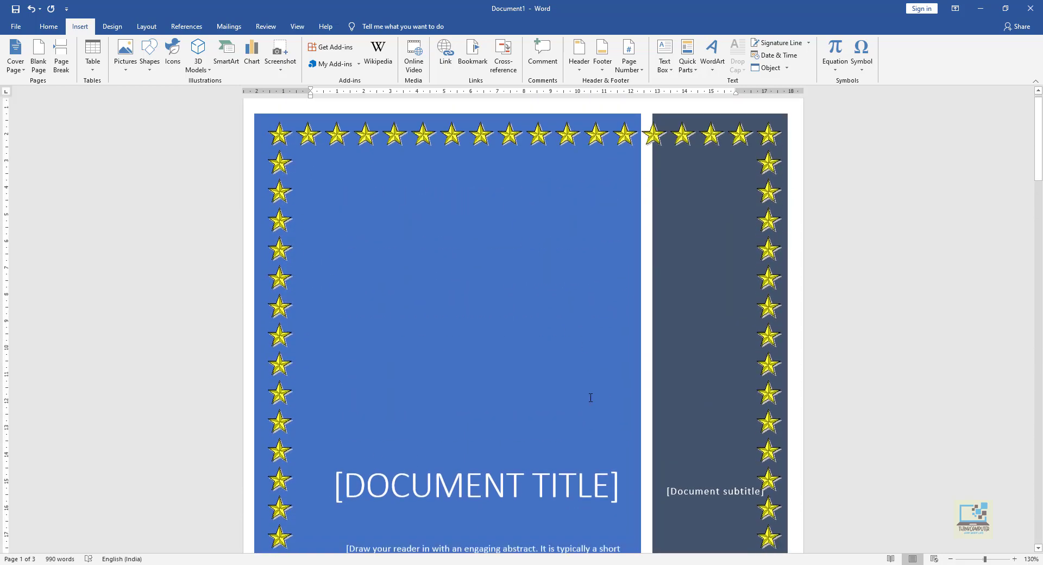
left_click(523, 309)
left_click(311, 282)
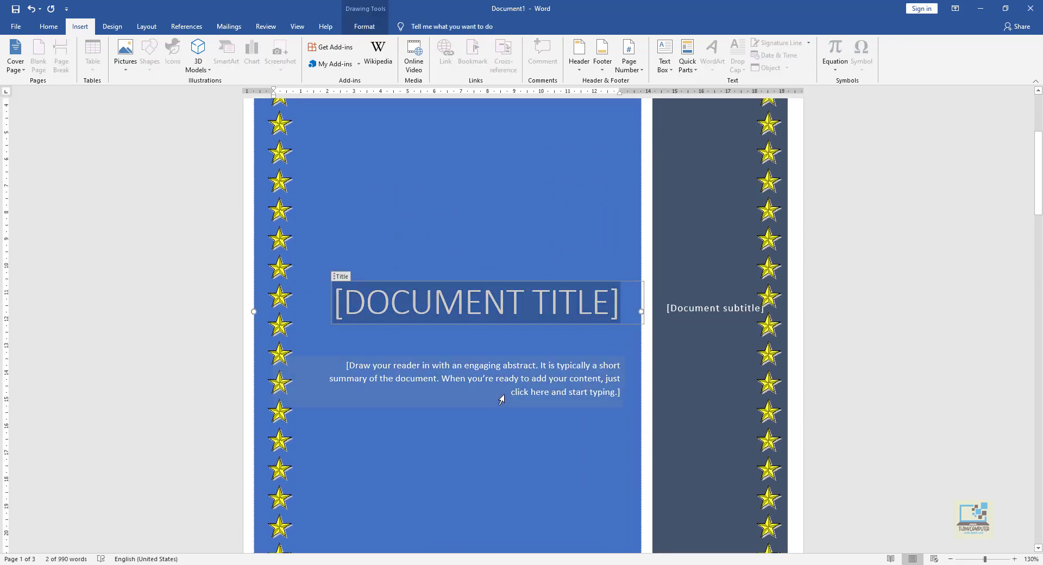
scroll(501, 401, "down", 4)
scroll(514, 403, "down", 4)
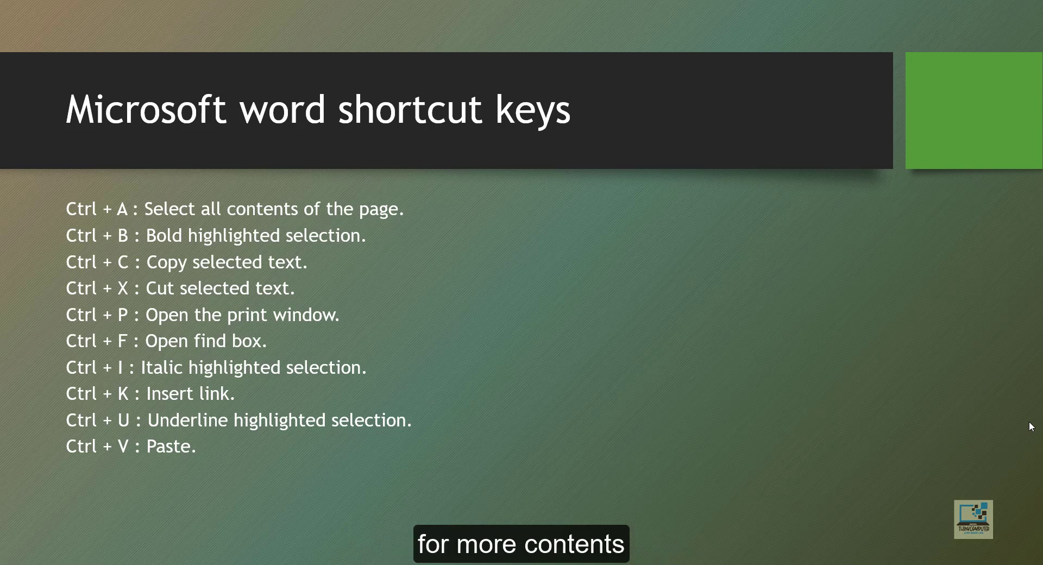
key("Right")
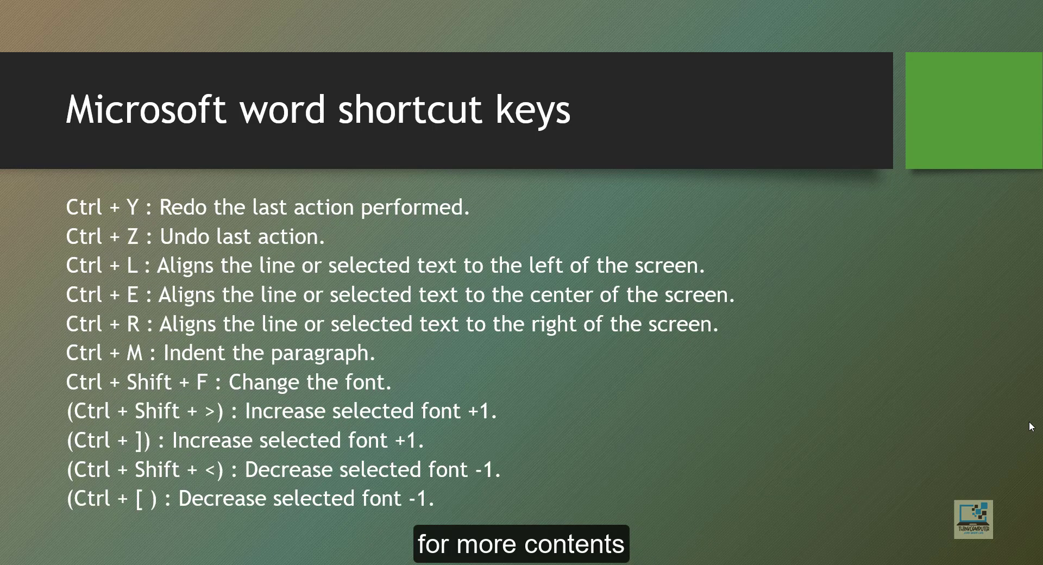